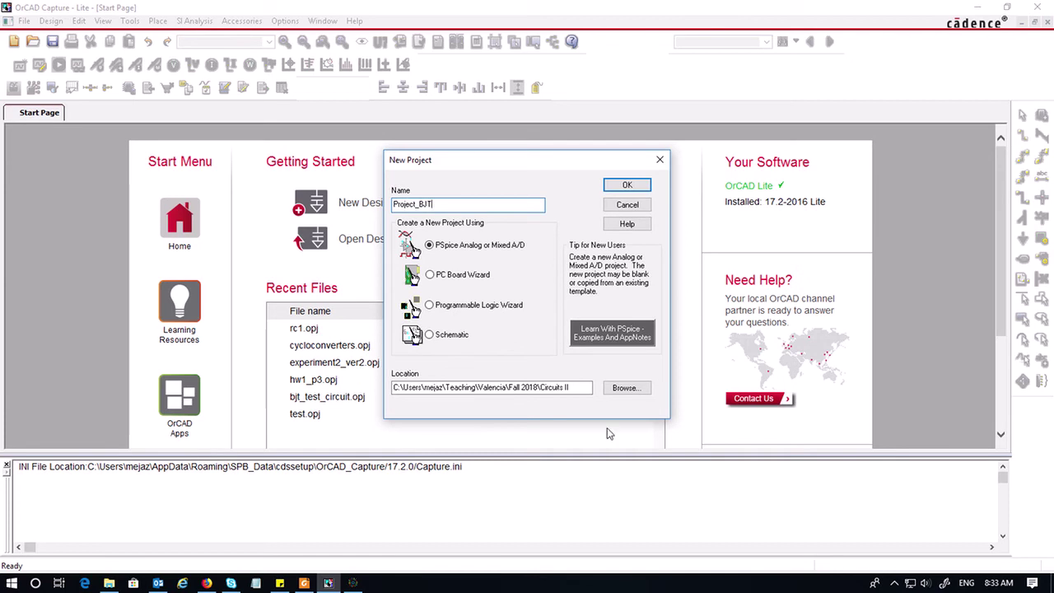
- Set the new project's location to the Lectures folder inside Valencia, Spring 2019, Software Applications
left_click(626, 388)
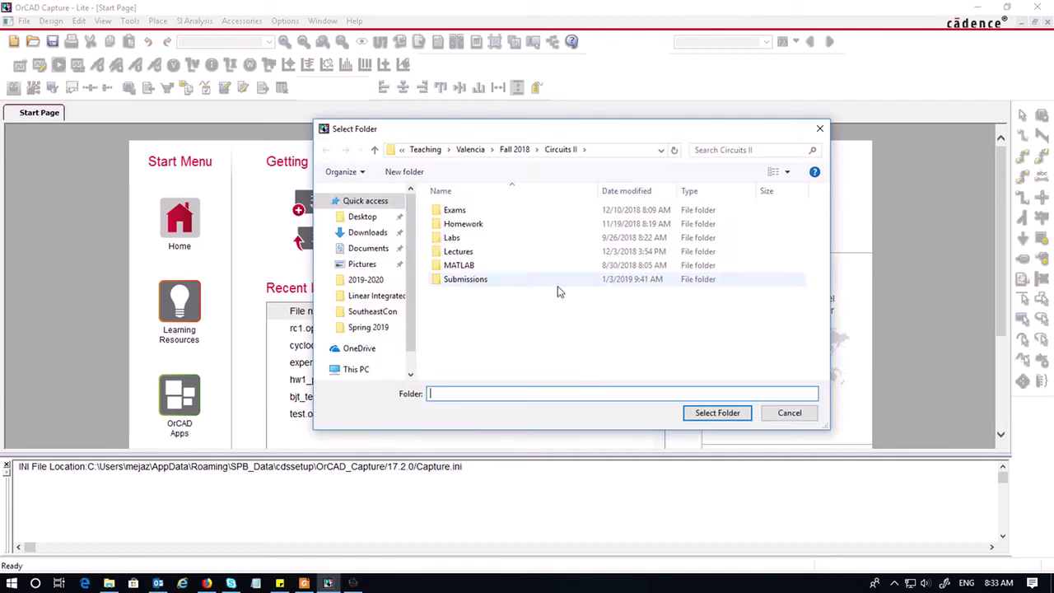
left_click(470, 150)
scroll(505, 323, "down", 3)
scroll(505, 324, "down", 7)
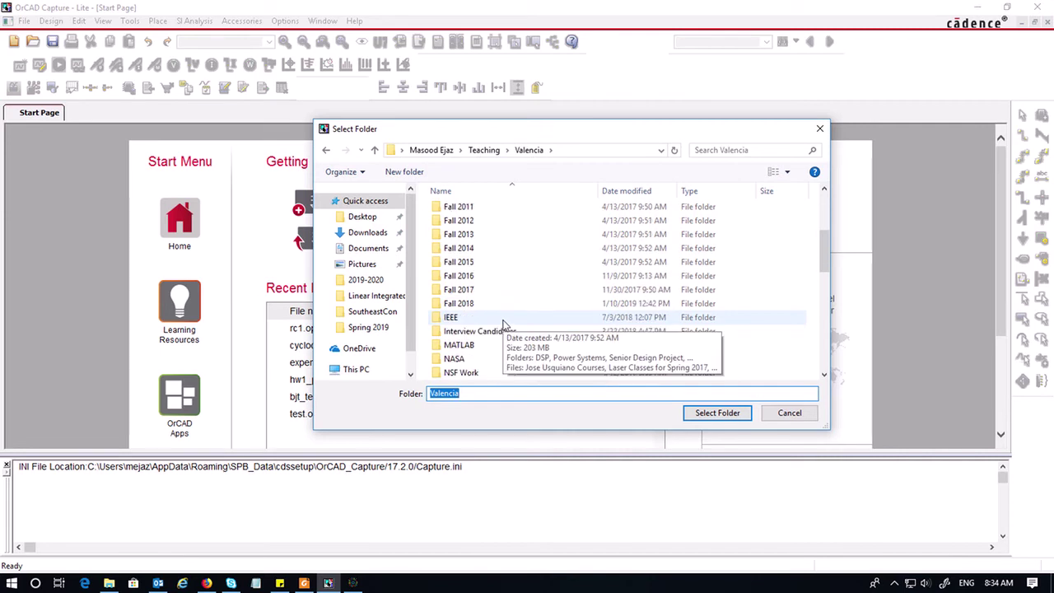
double_click(465, 331)
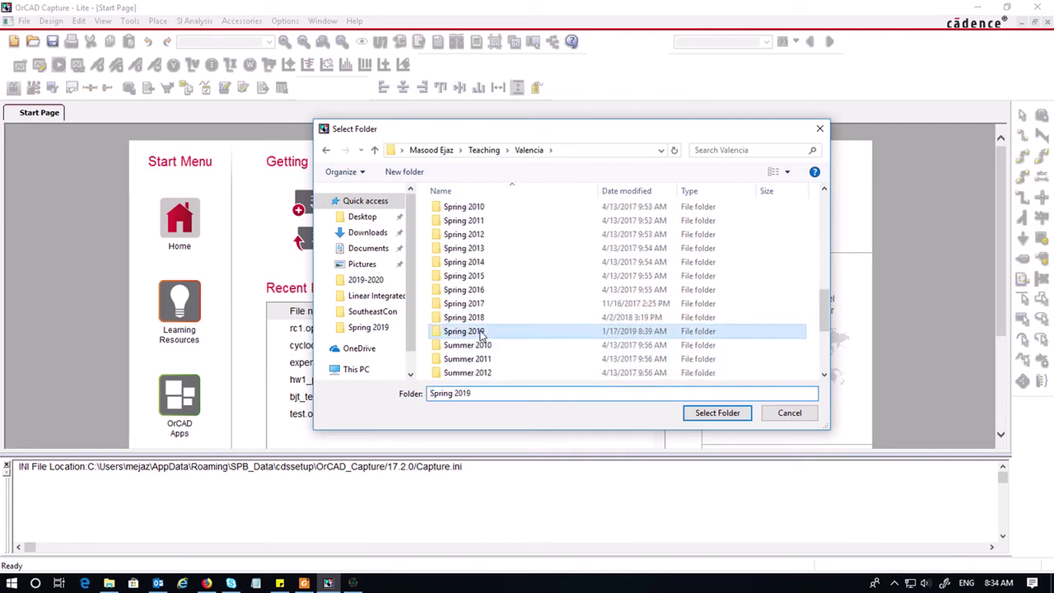
double_click(482, 293)
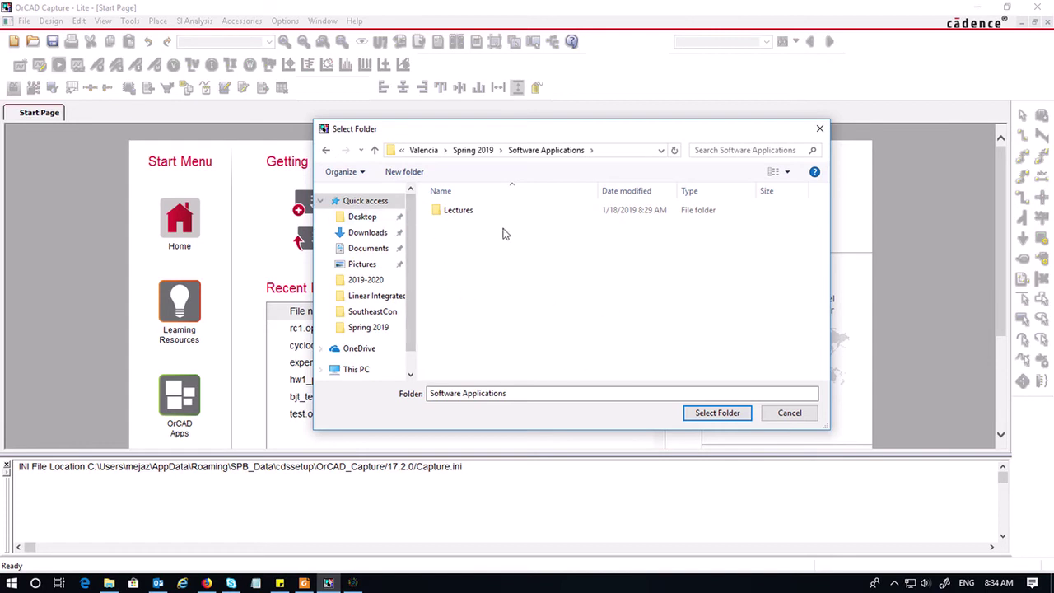
double_click(460, 212)
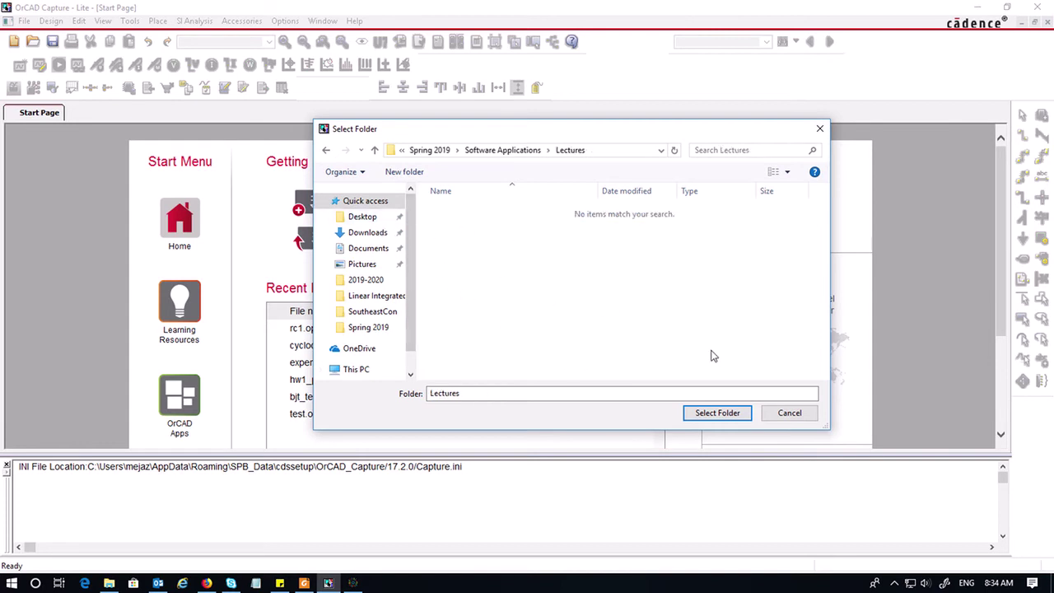
left_click(718, 412)
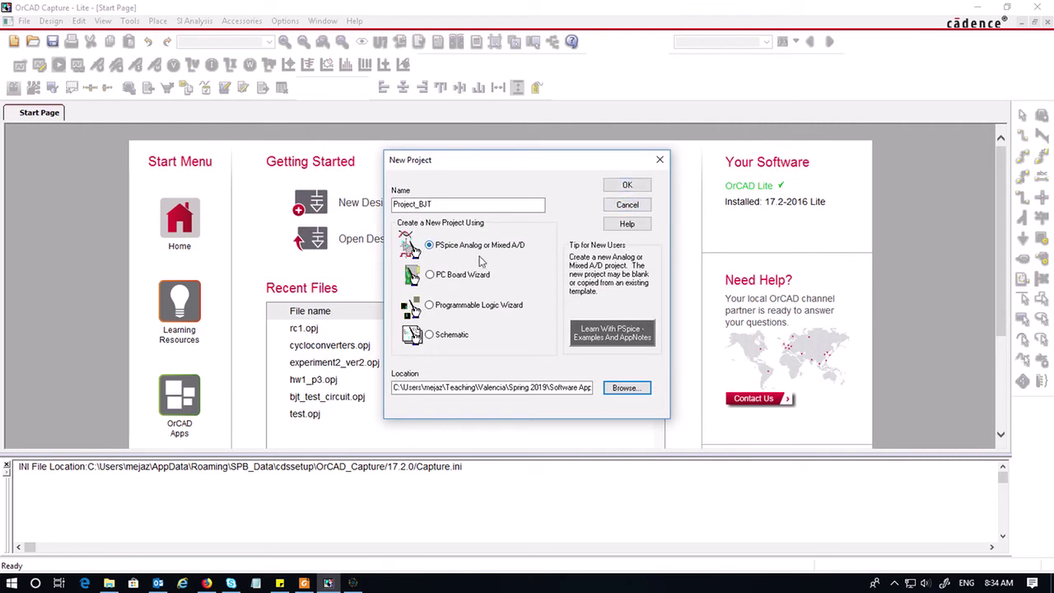
- Create the PSpice Analog or Mixed A/D project Project_BJT with an empty schematic page
left_click(628, 186)
left_click(443, 315)
left_click(646, 265)
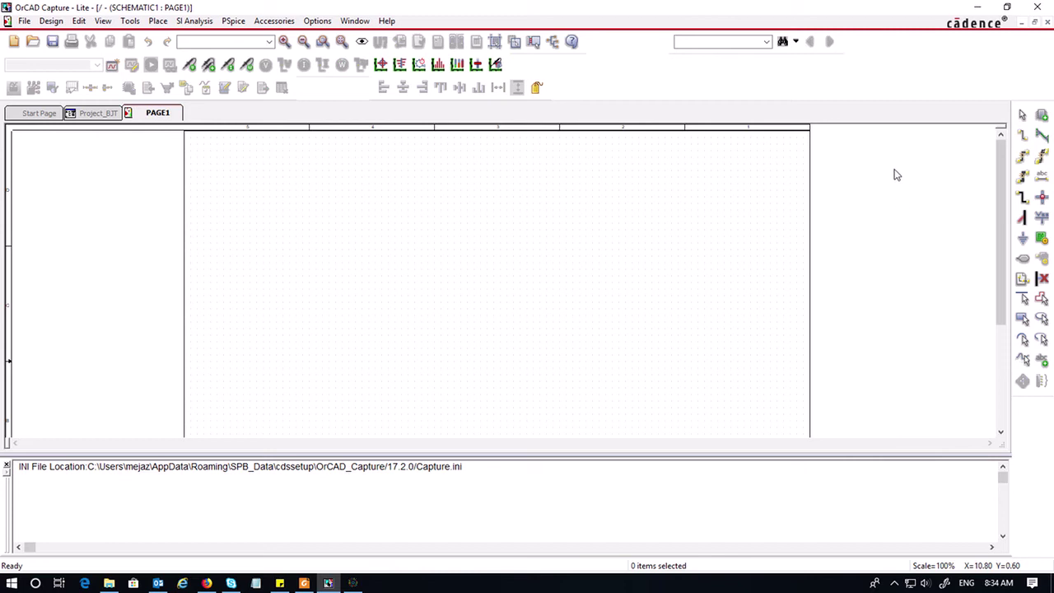
- Add the bipolar library from the pspice folder to the libraries available for placing parts
left_click(1042, 116)
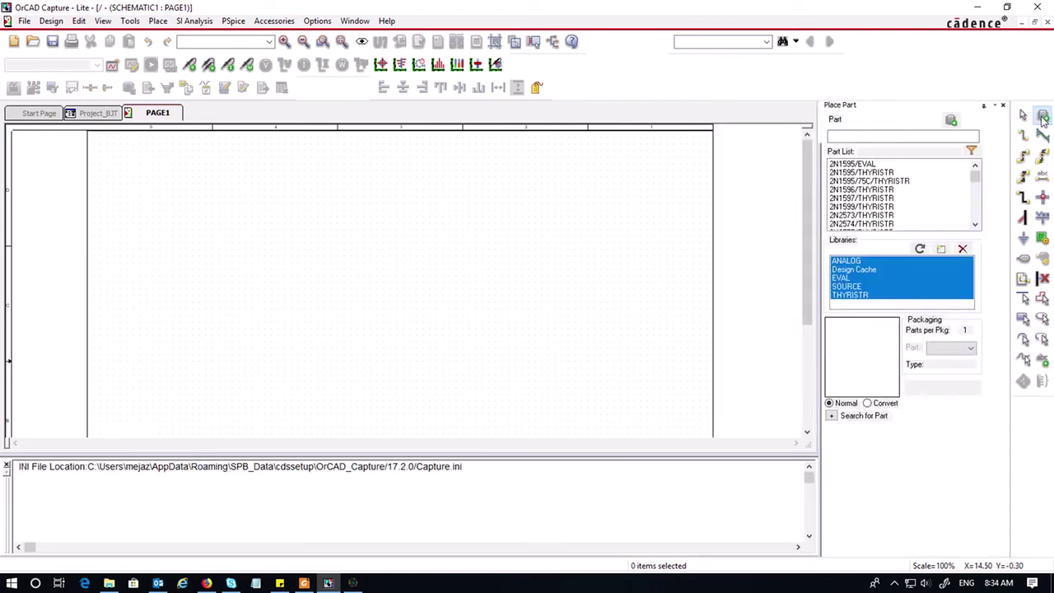
left_click(928, 279)
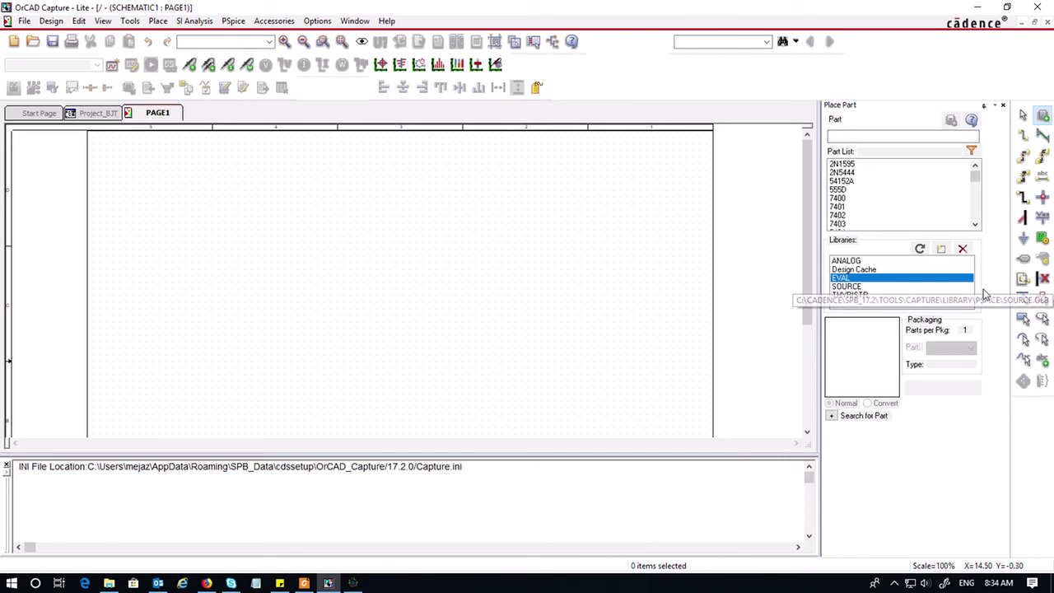
left_click(941, 249)
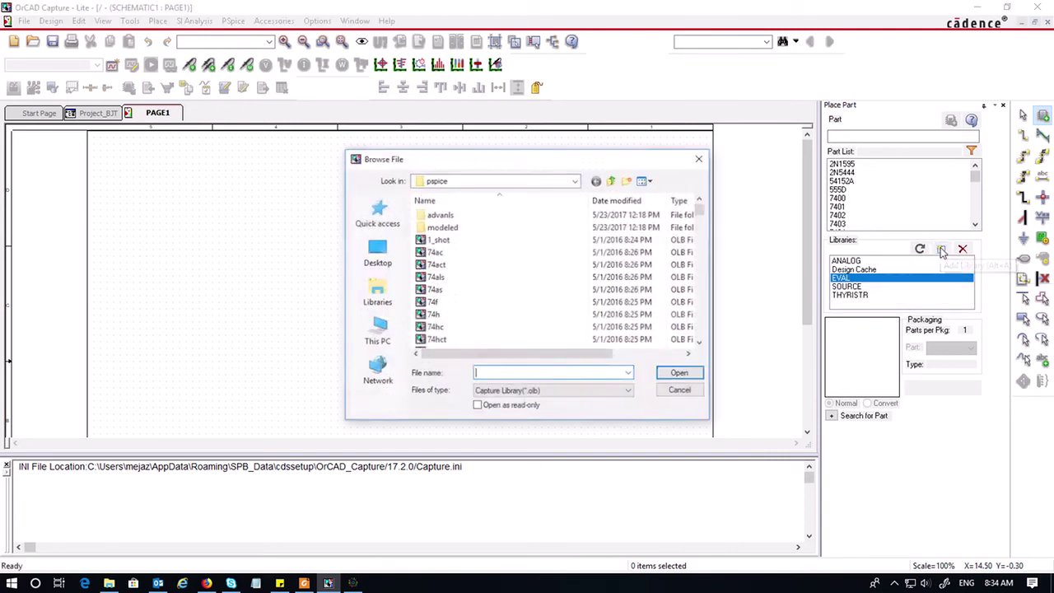
scroll(519, 285, "down", 3)
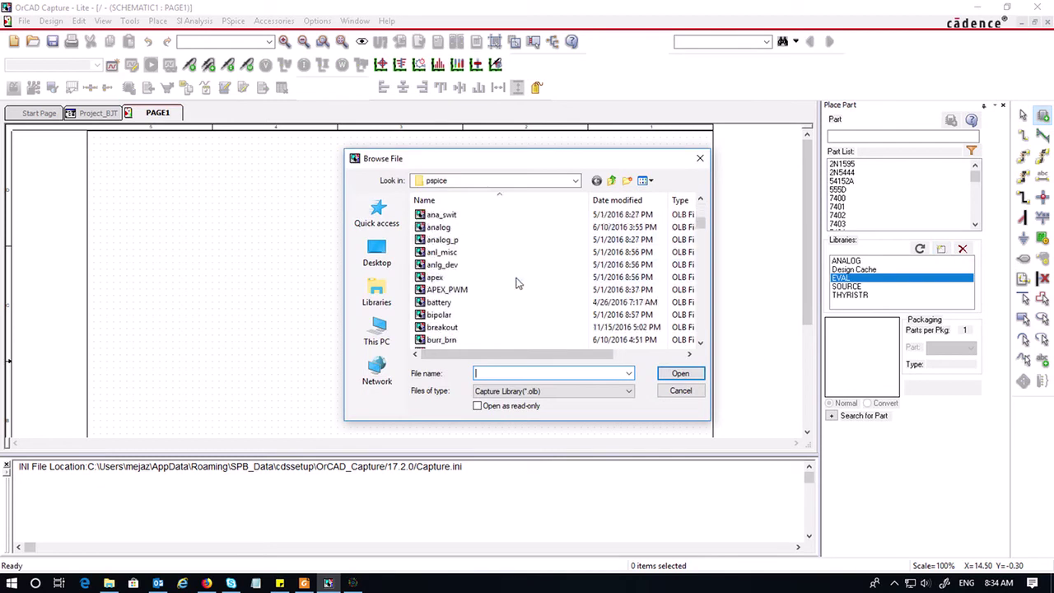
left_click(439, 316)
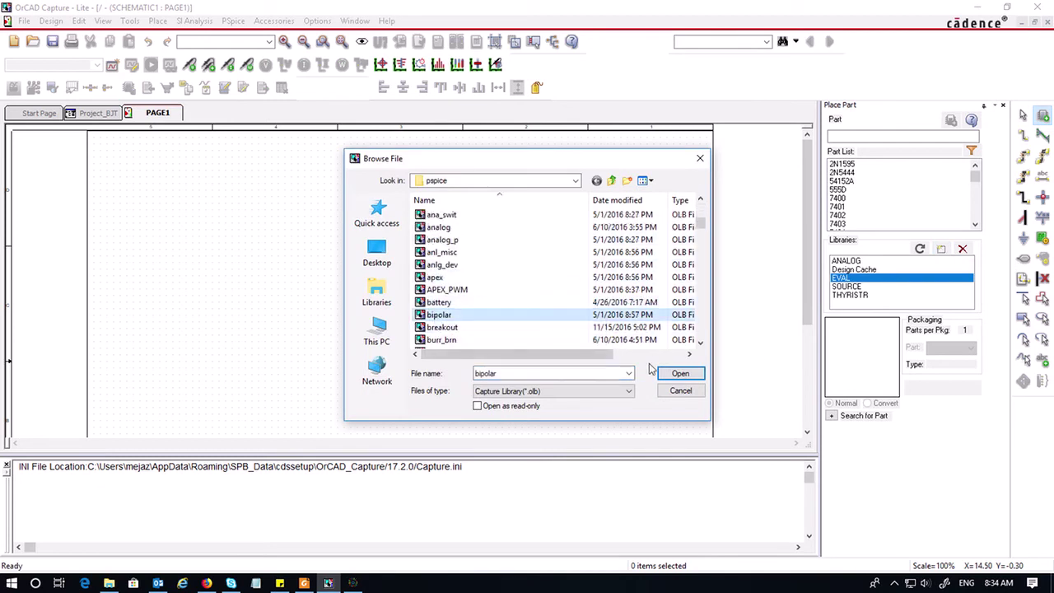
left_click(680, 374)
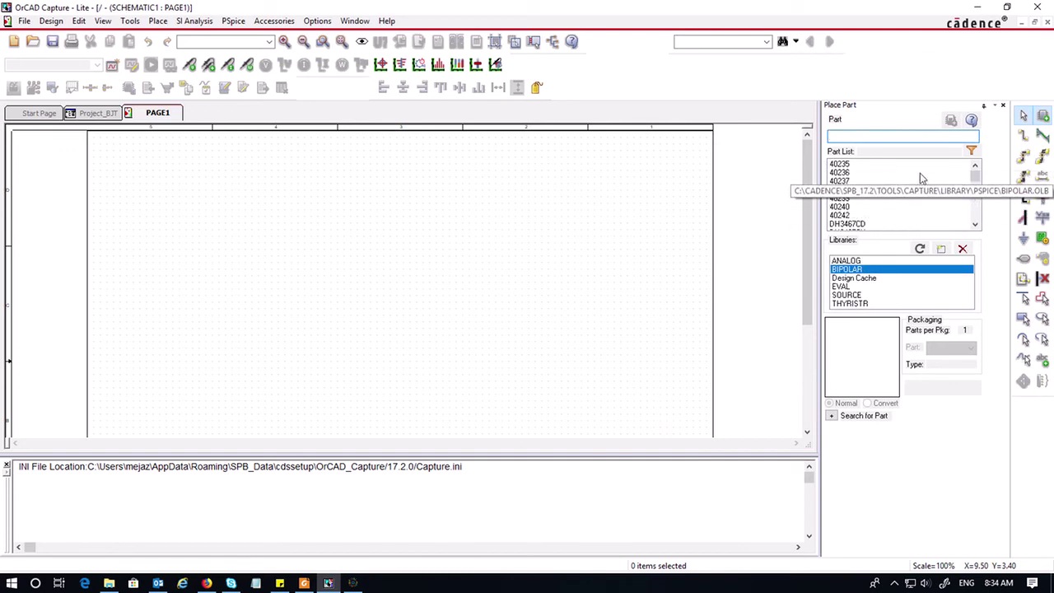
- Place one Q2N3904 transistor from the BIPOLAR library near the middle of the schematic page
scroll(920, 179, "down", 10)
scroll(921, 179, "down", 10)
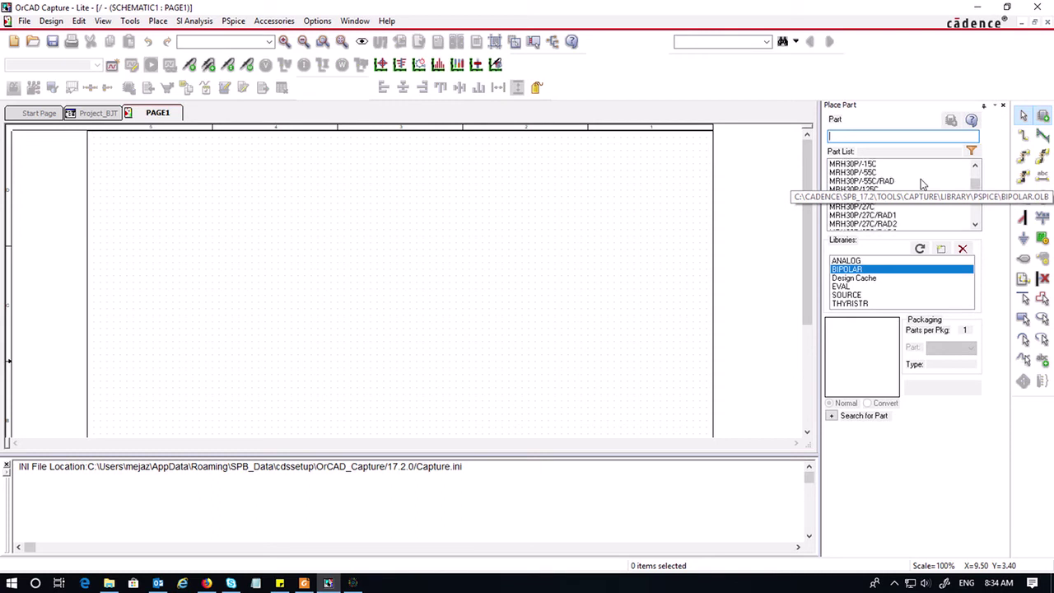
scroll(922, 185, "down", 10)
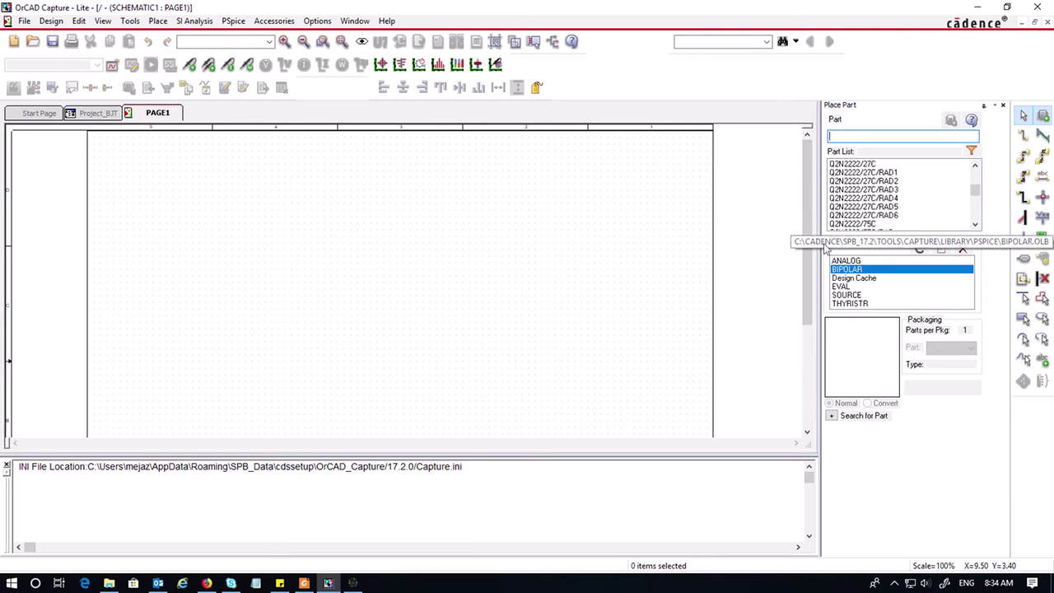
scroll(914, 207, "down", 5)
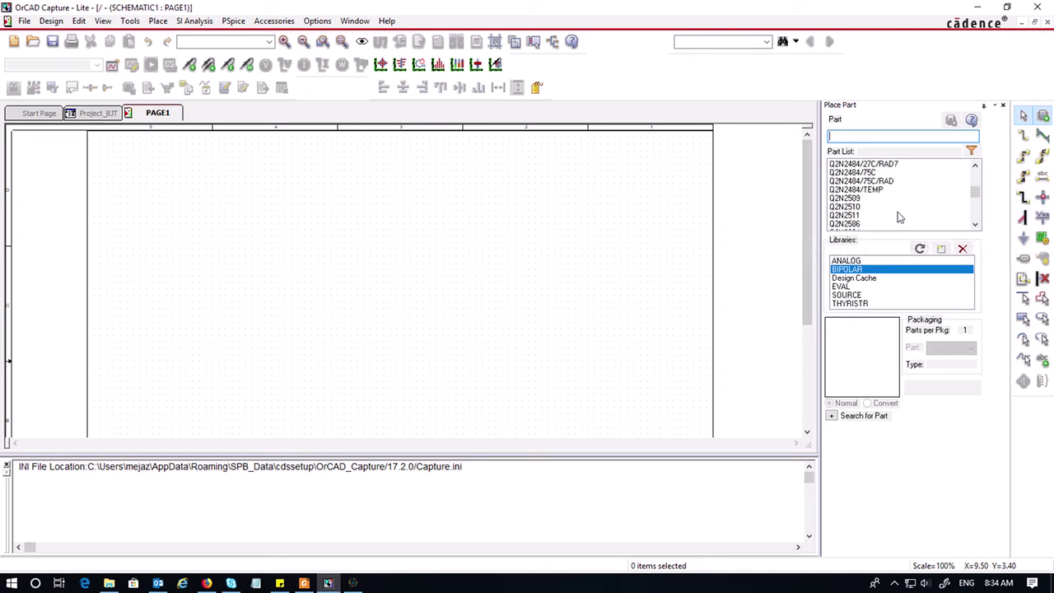
scroll(902, 215, "down", 6)
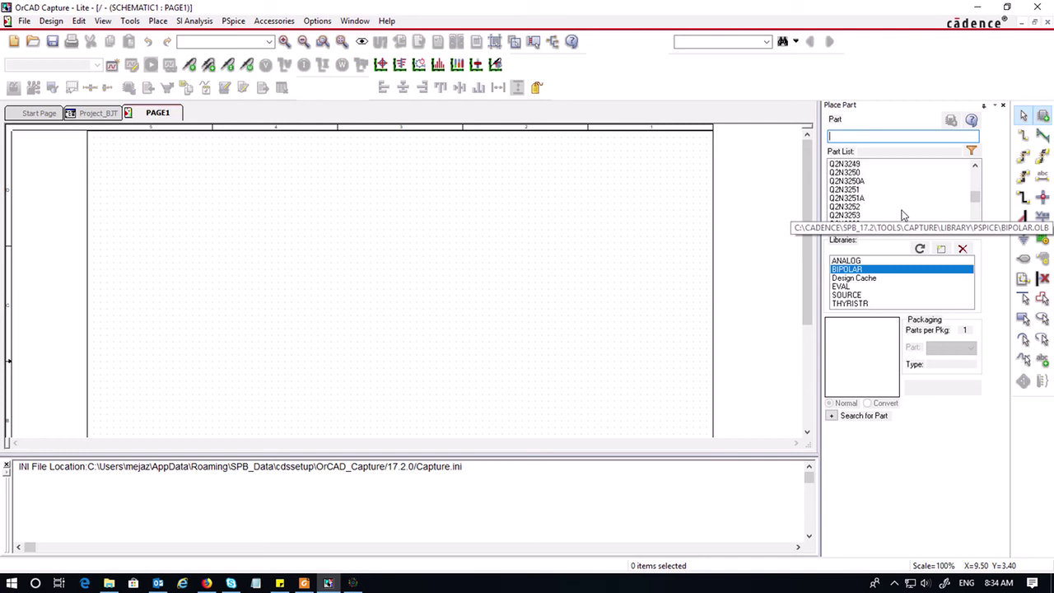
scroll(902, 215, "down", 4)
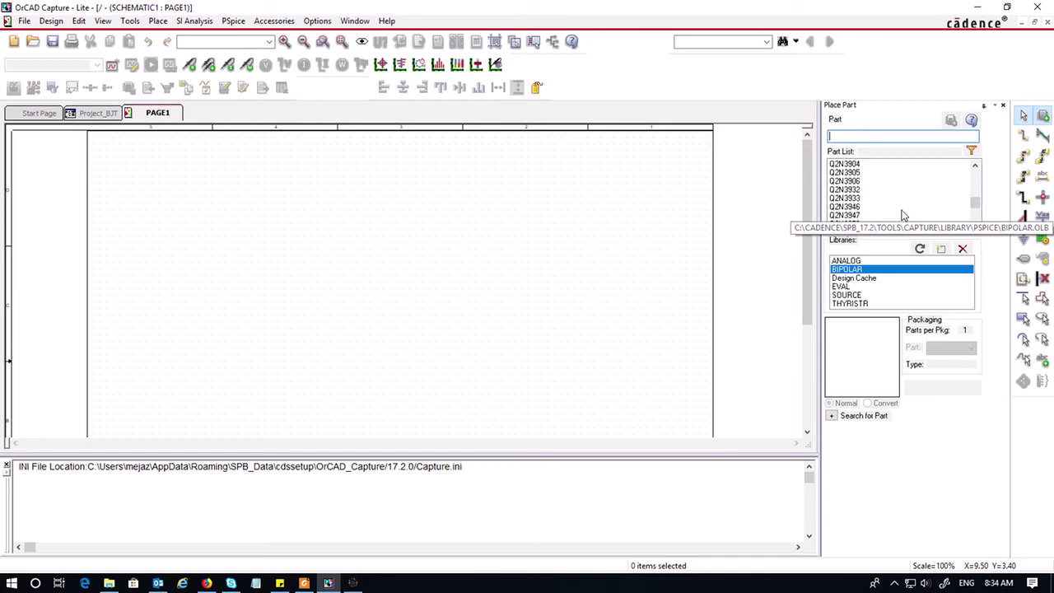
left_click(886, 167)
double_click(886, 166)
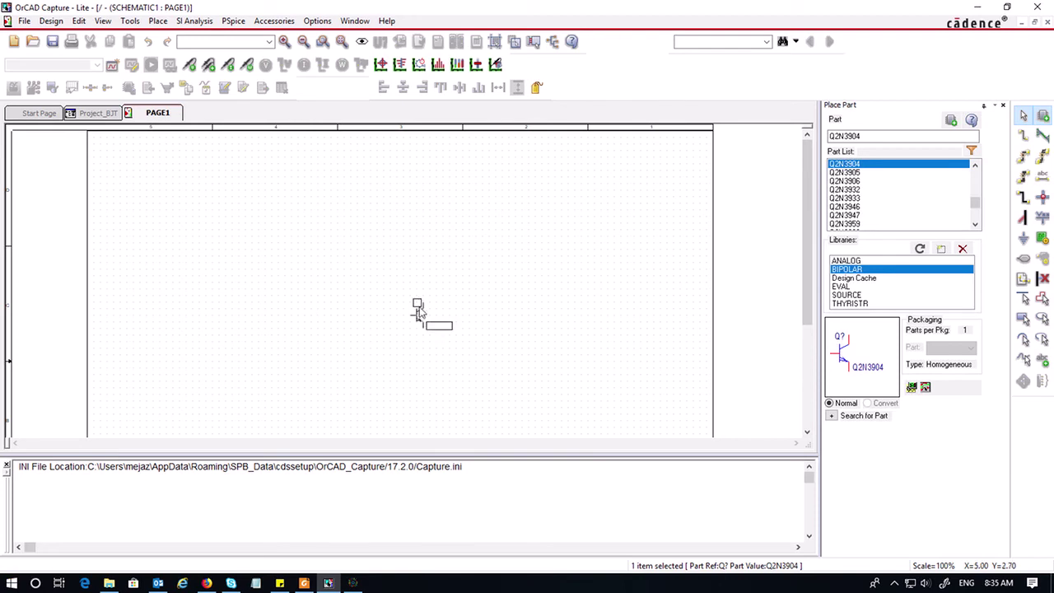
left_click(384, 282)
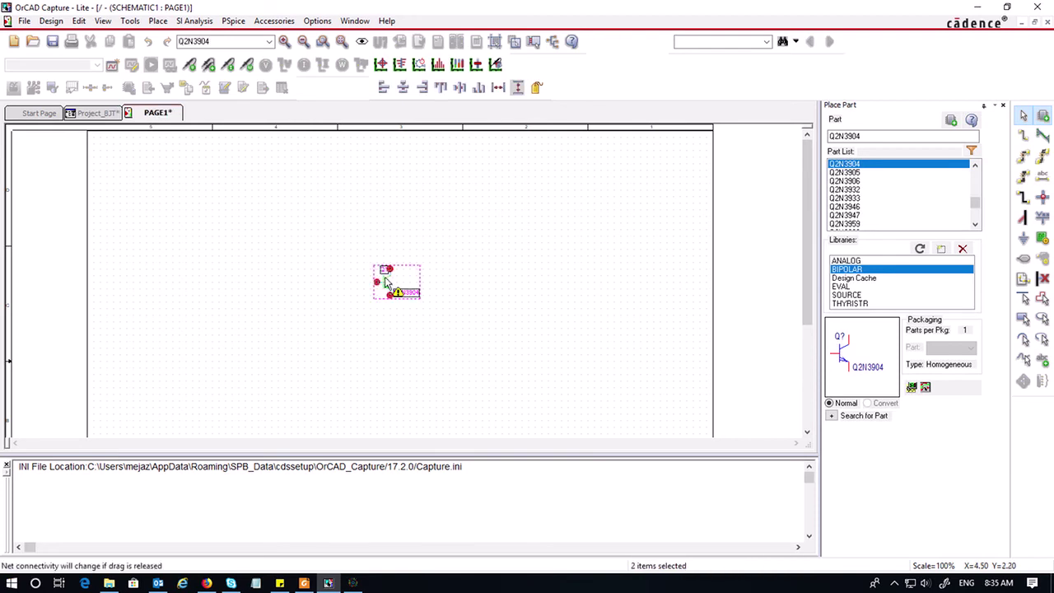
left_click(474, 399)
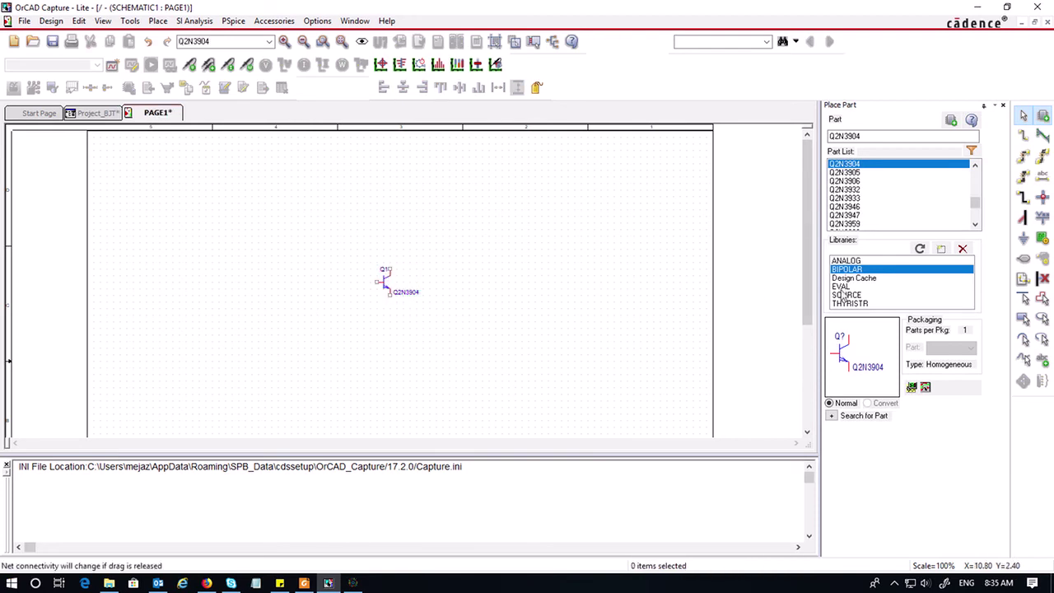
- Place two VDC sources from the SOURCE library, one on each side of the transistor and slightly below it
left_click(868, 296)
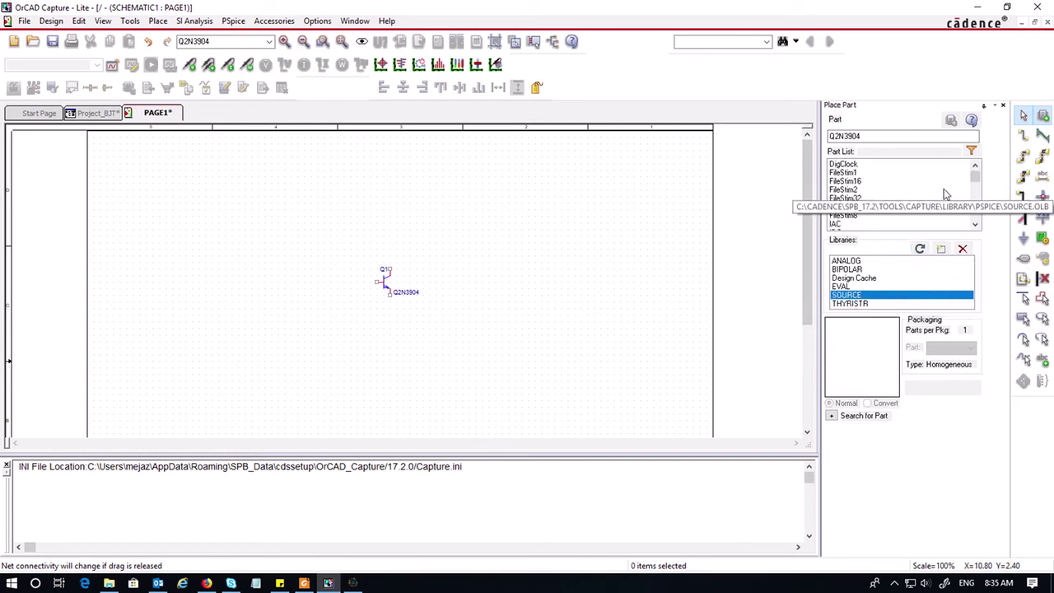
scroll(946, 195, "down", 2)
scroll(946, 192, "down", 3)
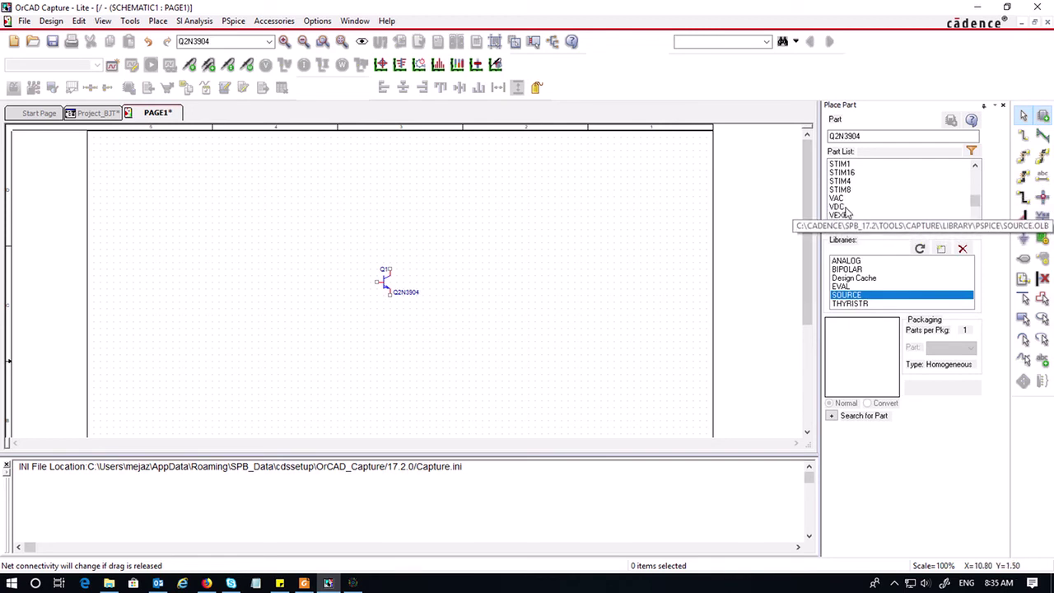
double_click(844, 206)
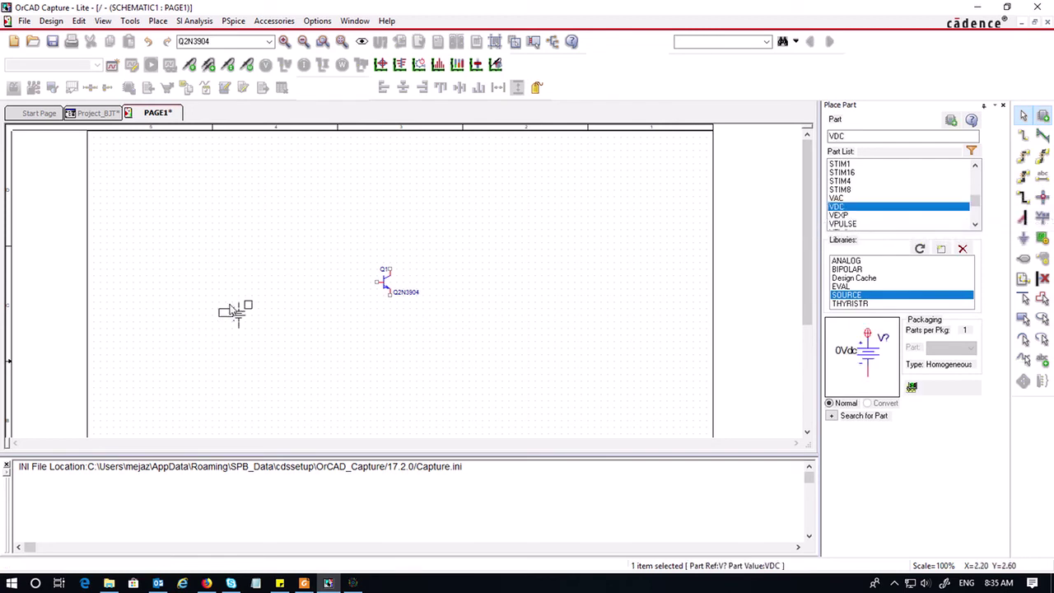
left_click(235, 313)
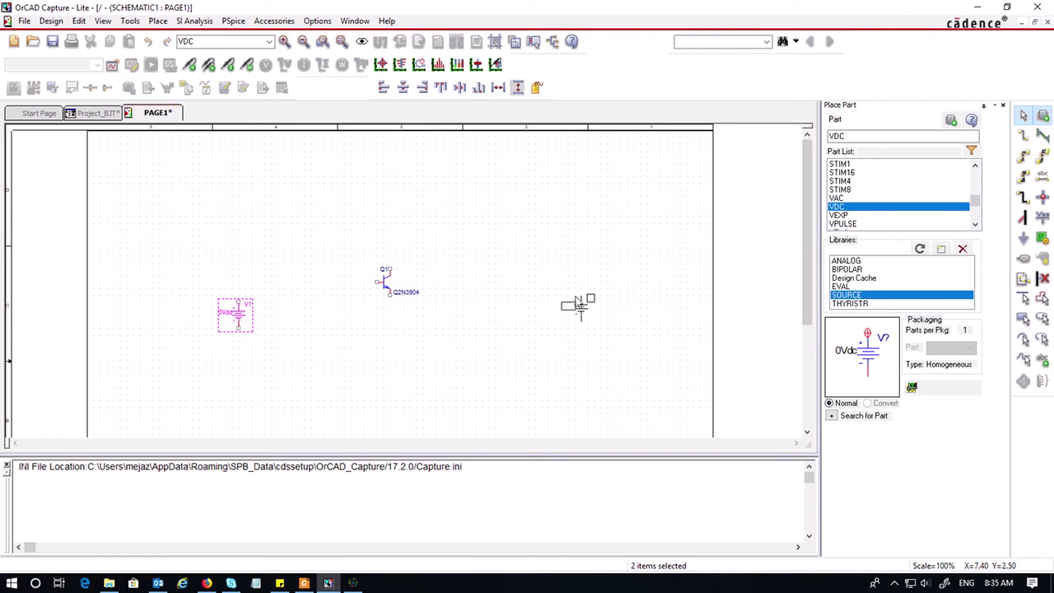
left_click(567, 305)
key("Escape")
left_click(641, 382)
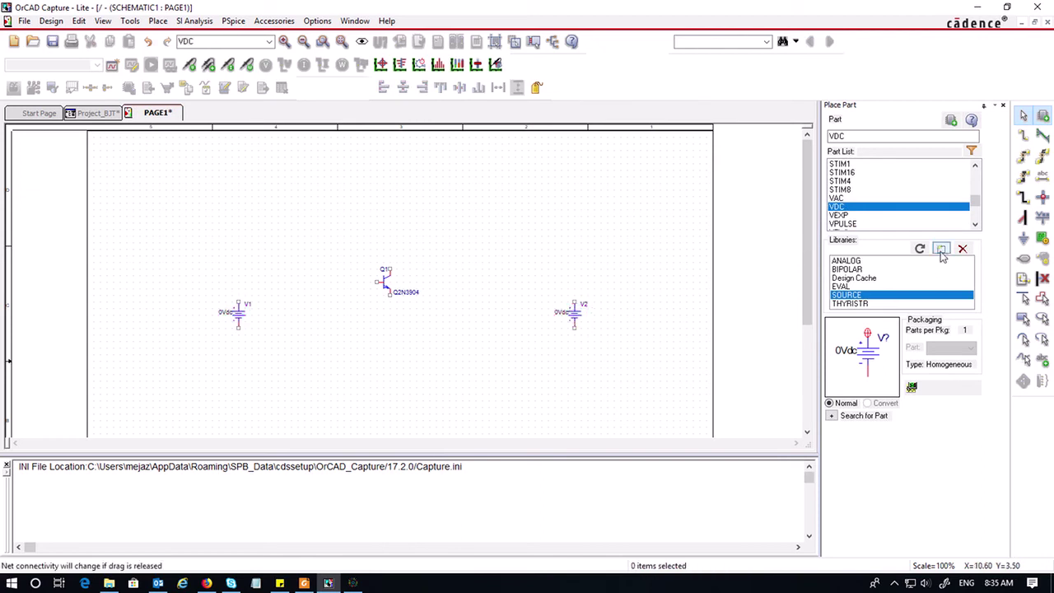
- Place a VSIN source from the SOURCE library directly above DC source V1
scroll(910, 195, "down", 2)
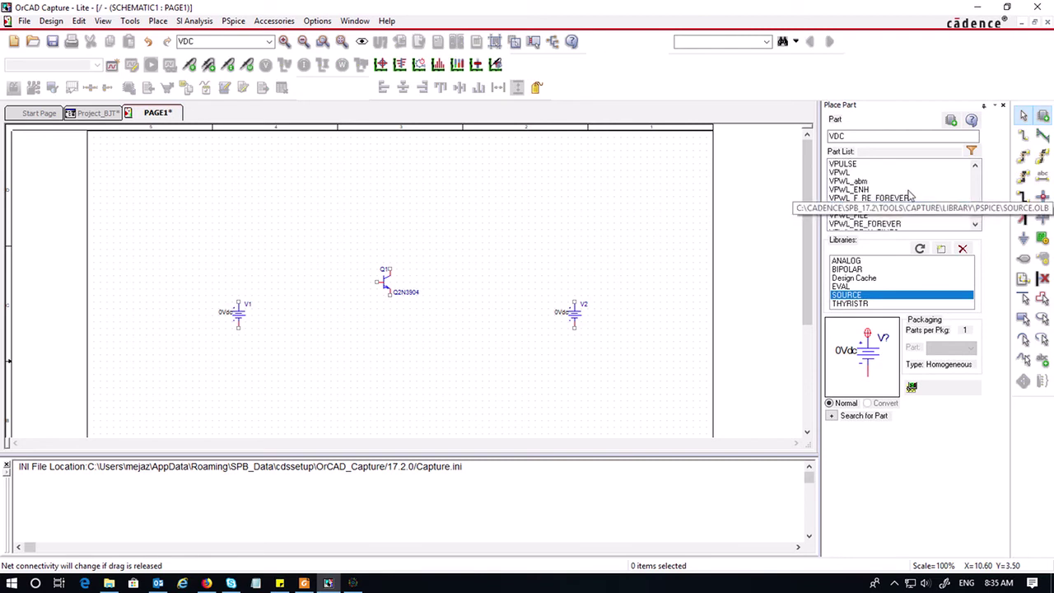
scroll(906, 197, "down", 2)
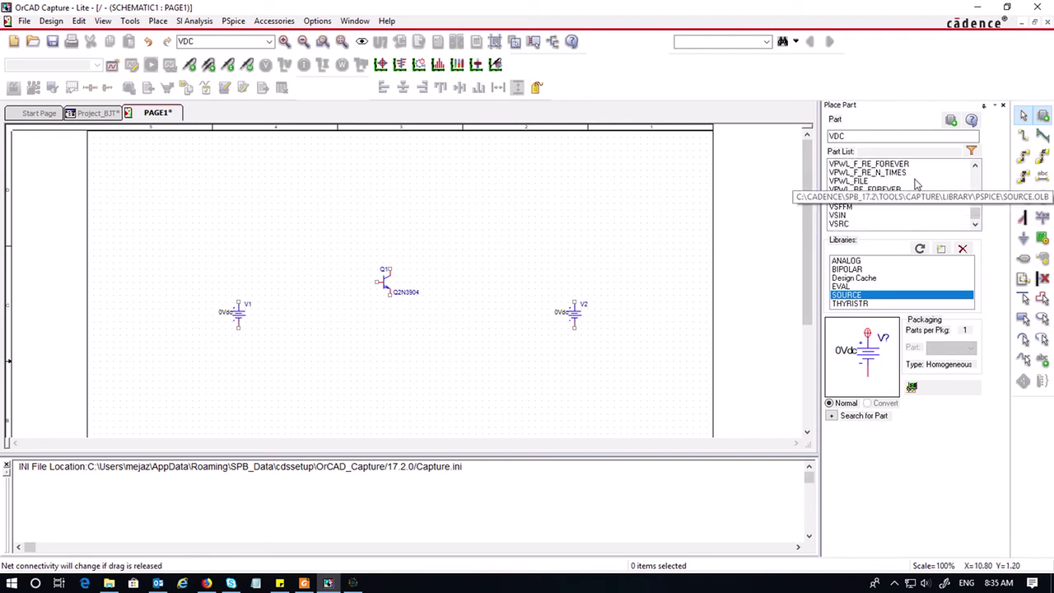
double_click(837, 216)
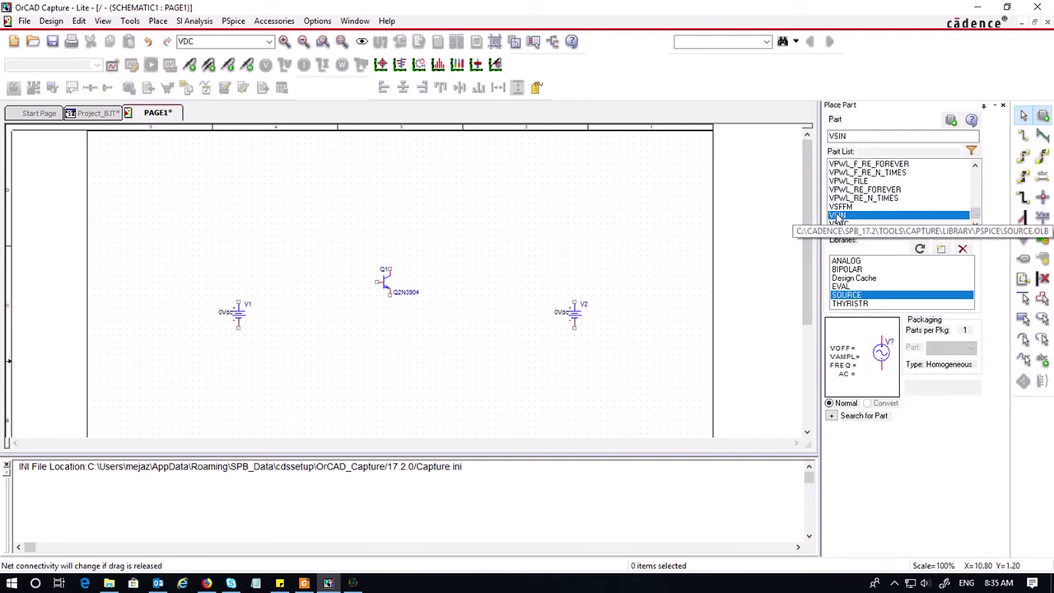
left_click(233, 254)
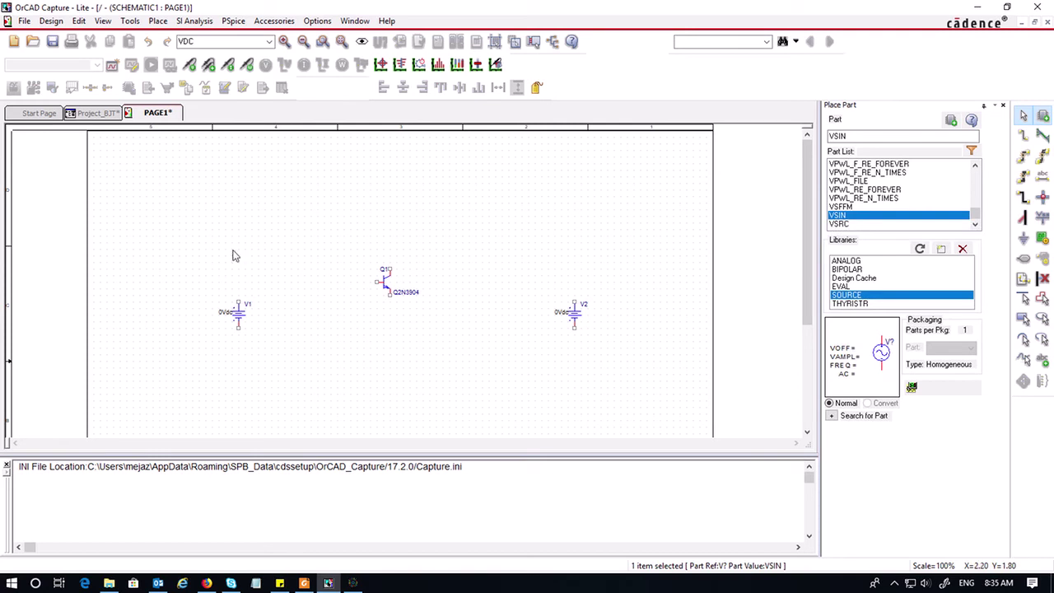
left_click(391, 325)
- Move transistor Q1 up above the sources and shift DC source V2 closer to it
left_click(384, 288)
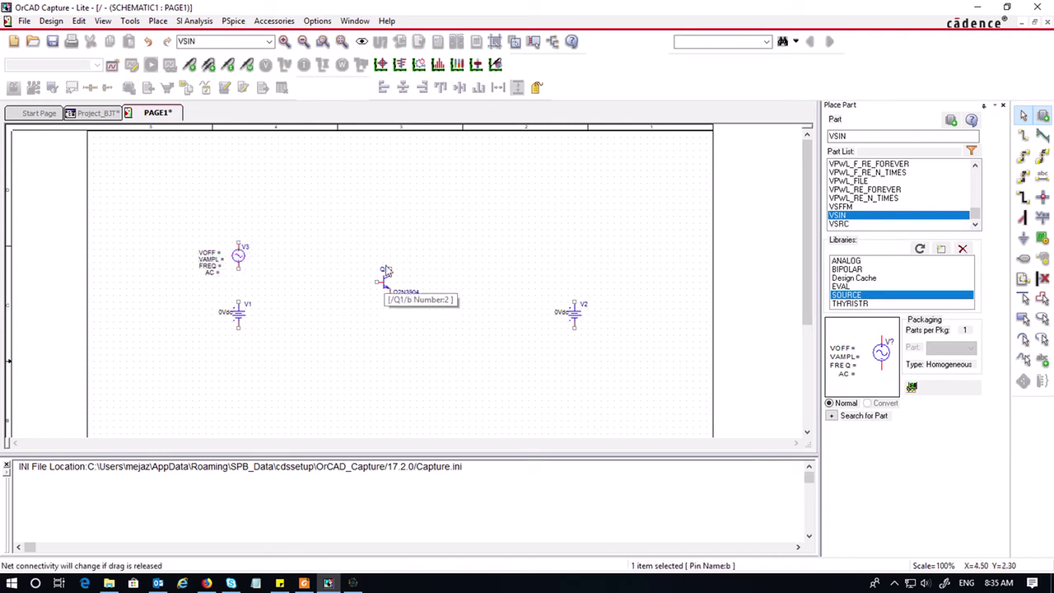
left_click_drag(385, 289, 383, 208)
left_click(532, 378)
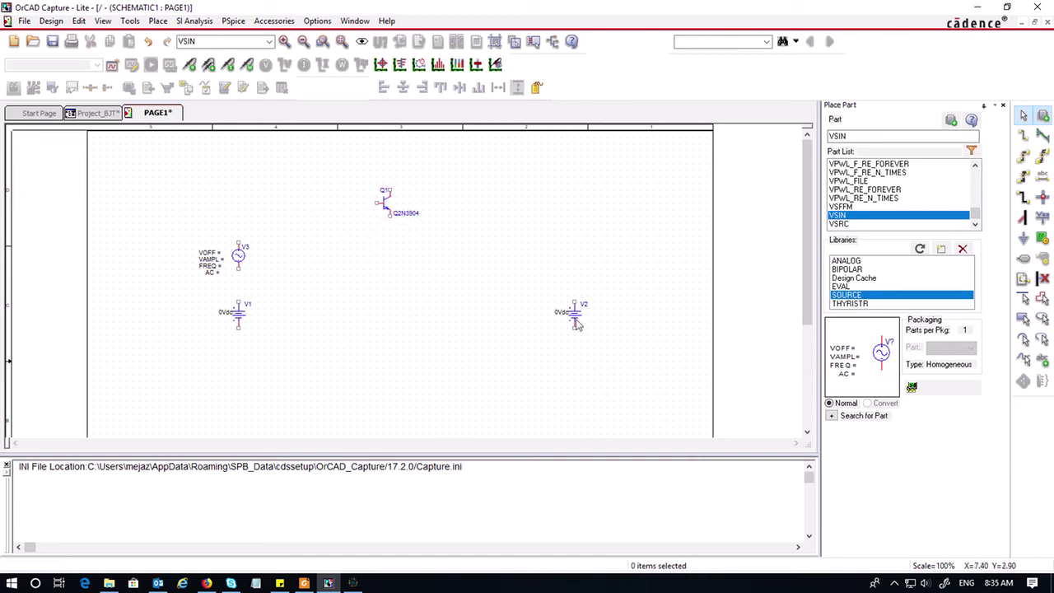
left_click_drag(578, 325, 499, 314)
left_click(546, 382)
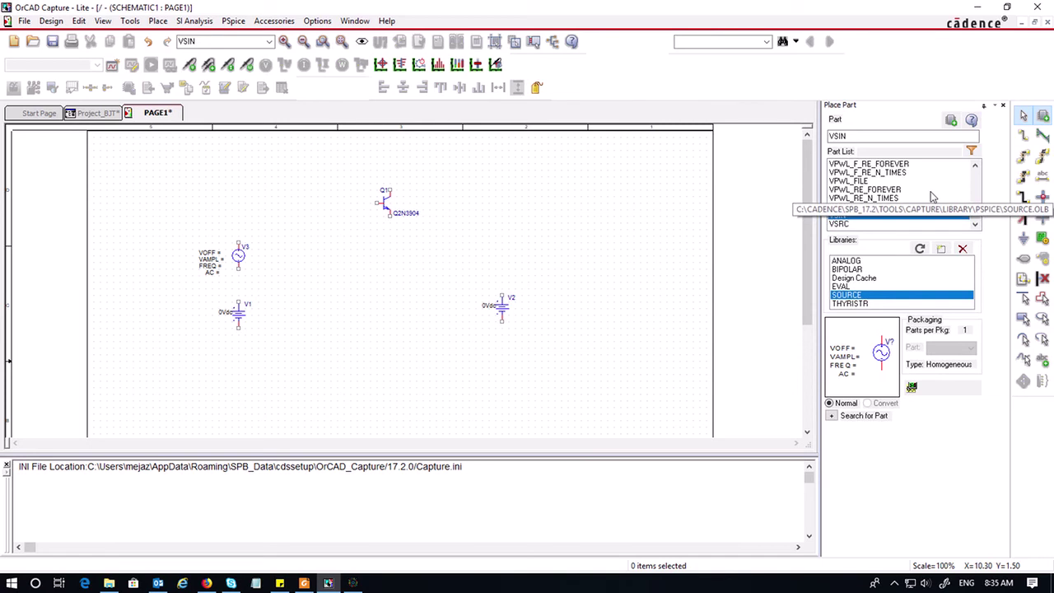
- Place two R resistors from the ANALOG library, one left of Q1's base and one above and right of Q1
scroll(933, 198, "up", 5)
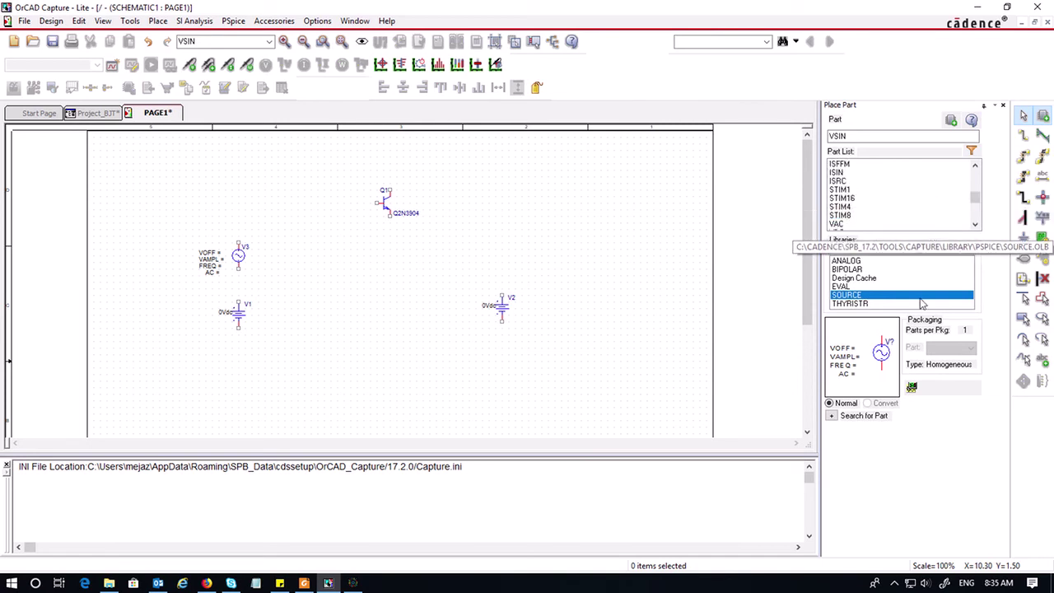
left_click(861, 262)
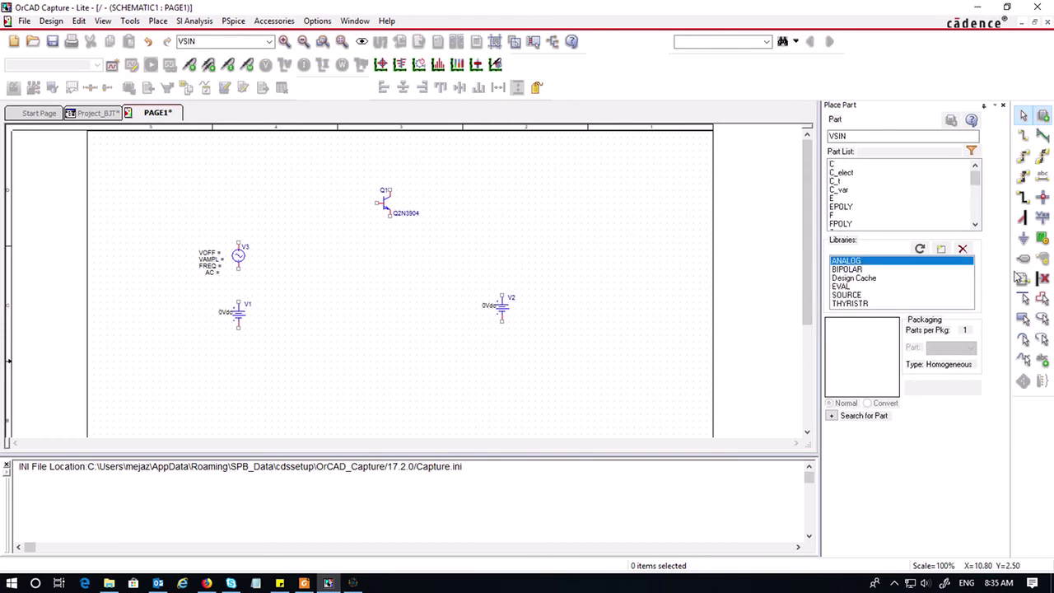
scroll(906, 177, "down", 5)
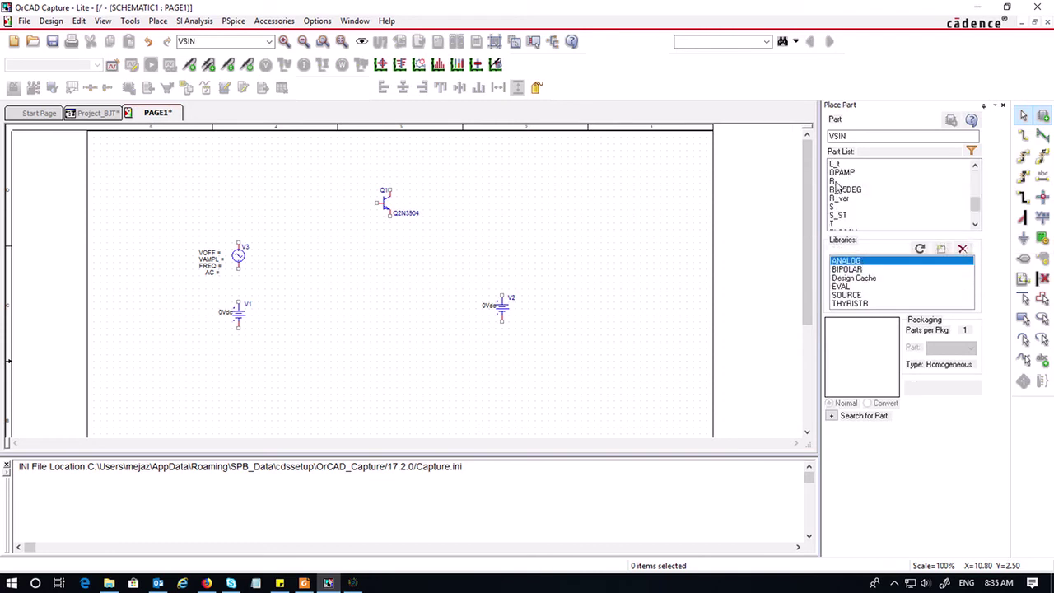
left_click(837, 181)
double_click(837, 182)
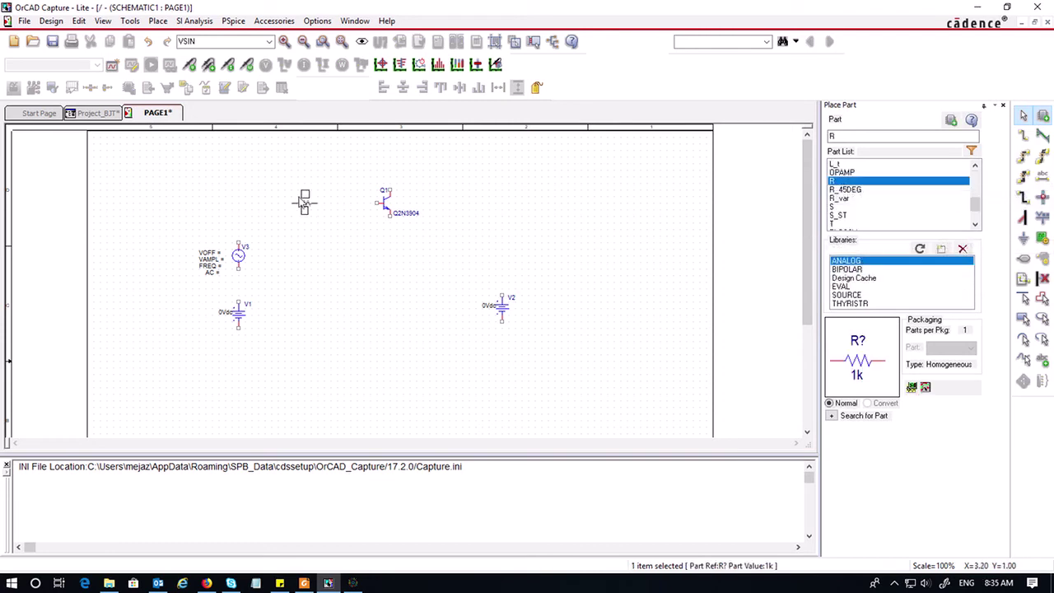
left_click(304, 202)
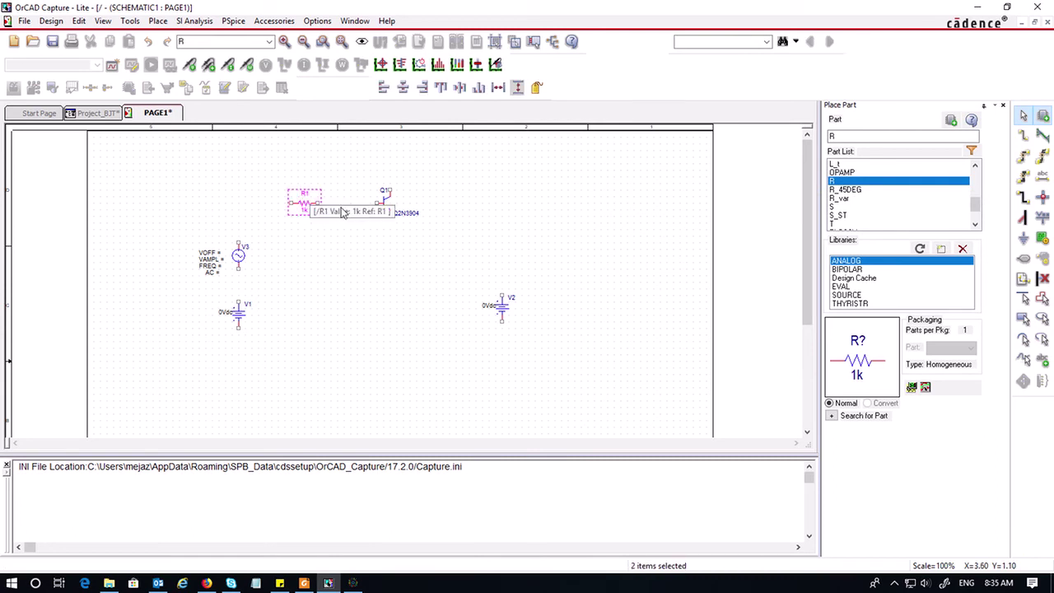
left_click(452, 167)
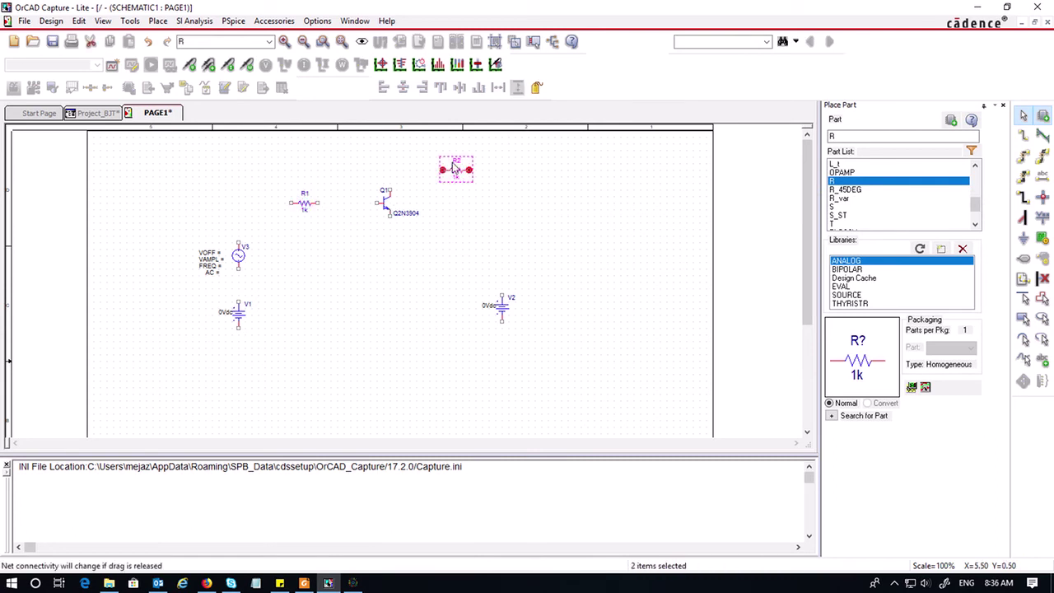
key("Escape")
- Wire the positive terminal of V1 through V3 and resistor R1 to the base of Q1
left_click(1024, 136)
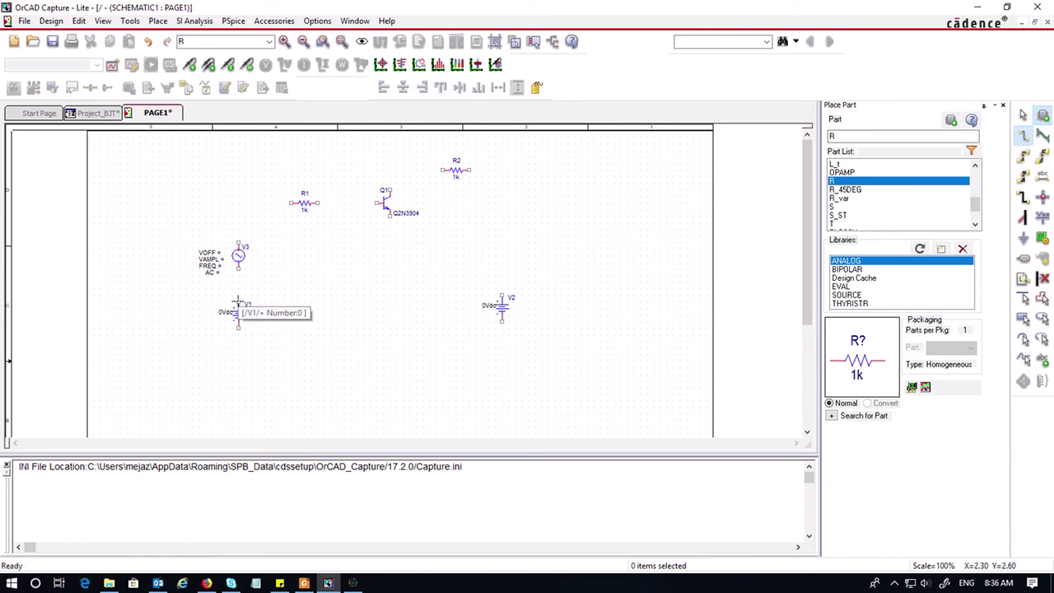
left_click(238, 301)
left_click(238, 268)
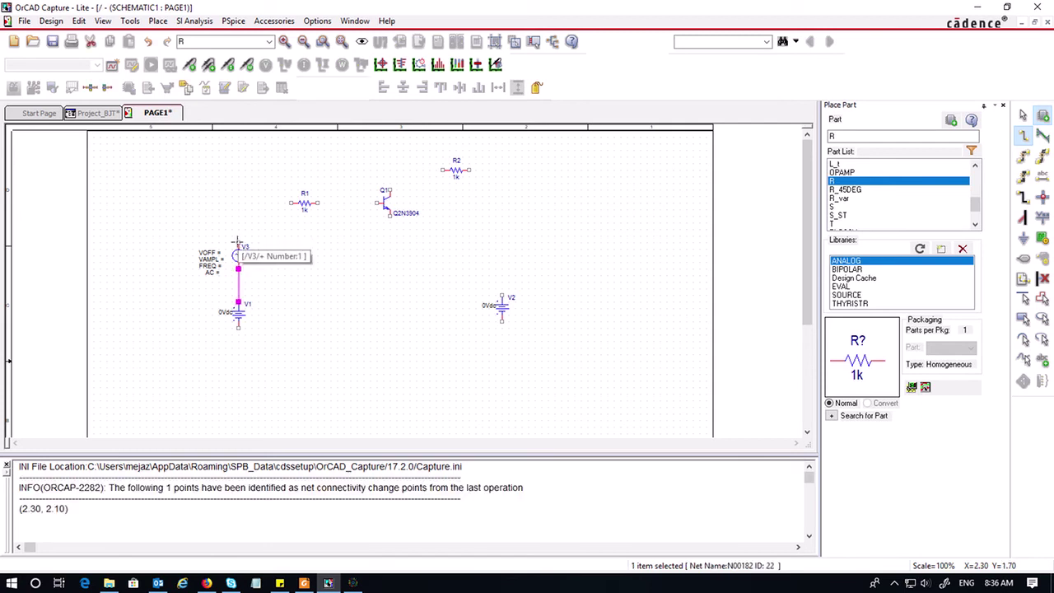
left_click(238, 244)
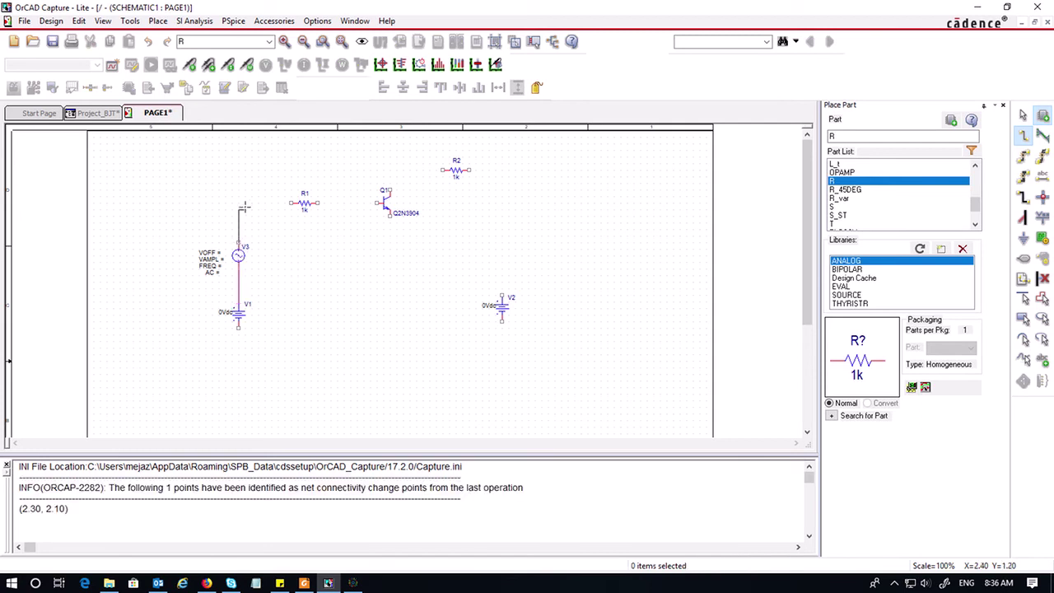
left_click(290, 202)
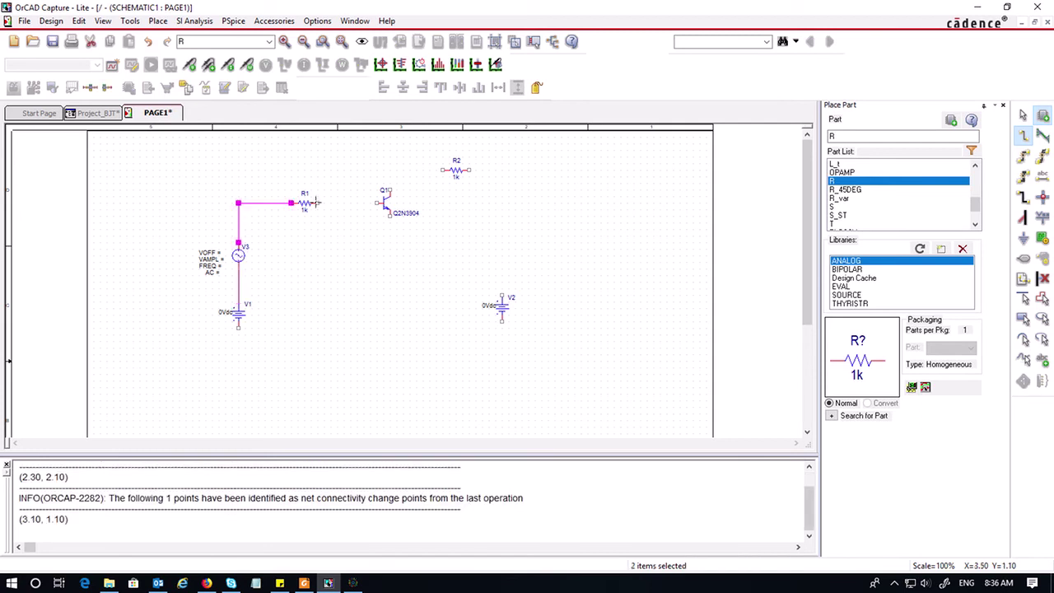
left_click(317, 202)
left_click(380, 202)
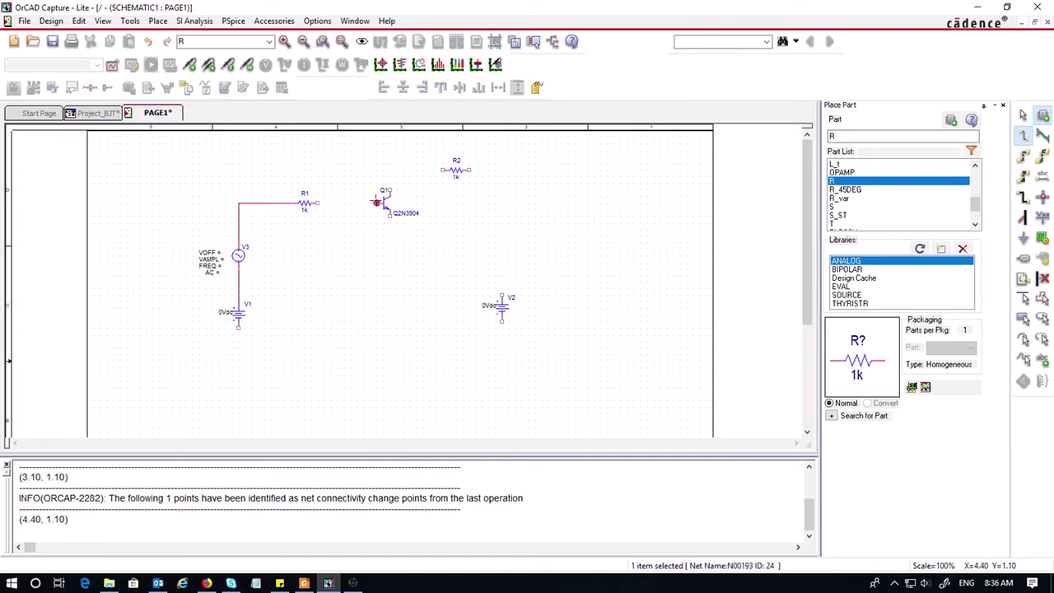
- Wire Q1's collector to resistor R2 and R2's other end to the positive terminal of V2
left_click(391, 189)
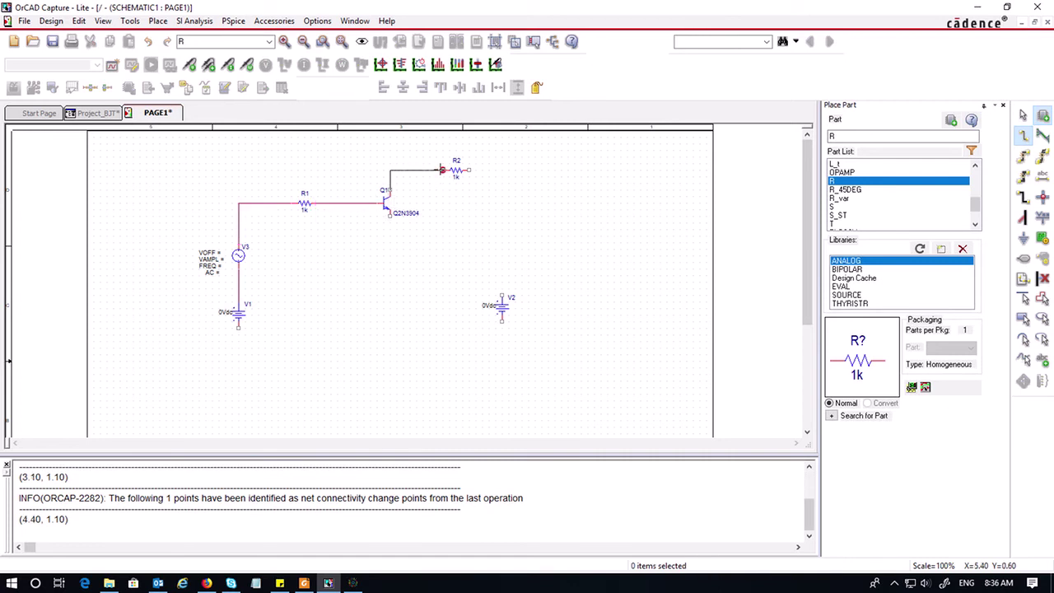
left_click(442, 171)
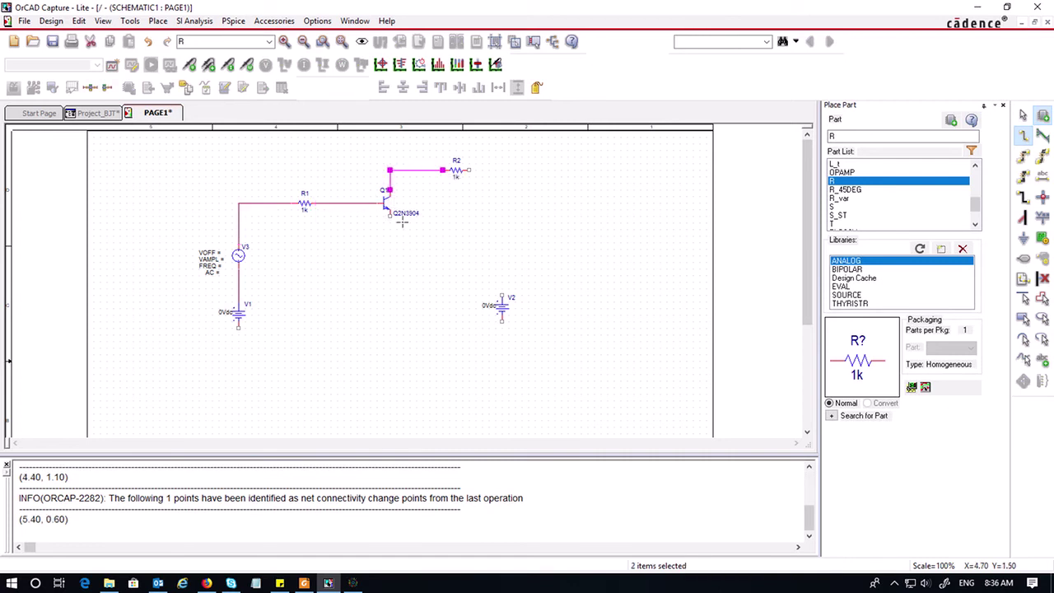
left_click(486, 170)
left_click(502, 295)
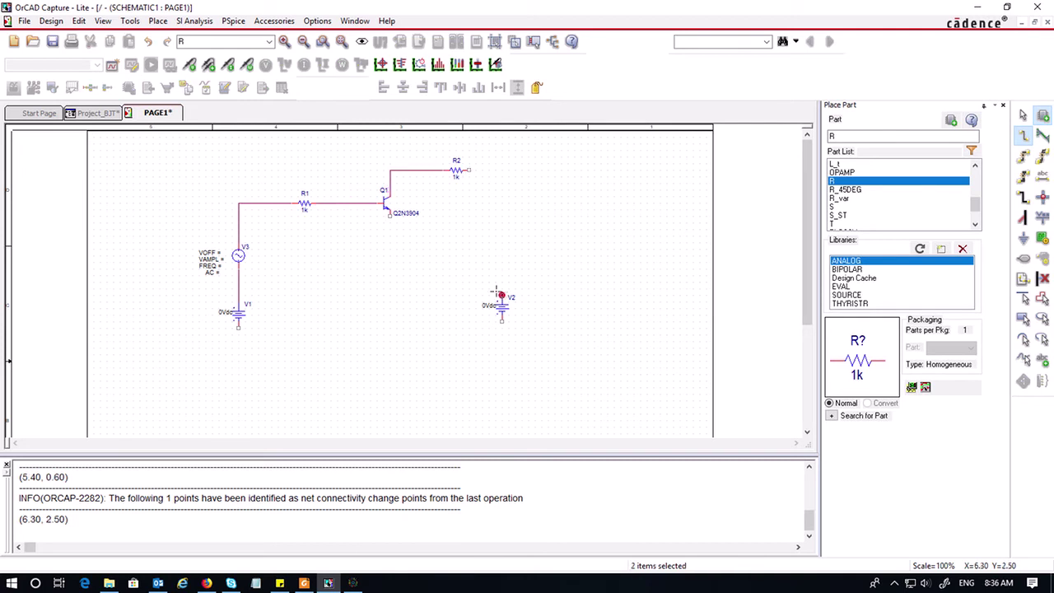
- Wire Q1's emitter straight down below the sources and across to the negative terminal of V2
left_click(387, 216)
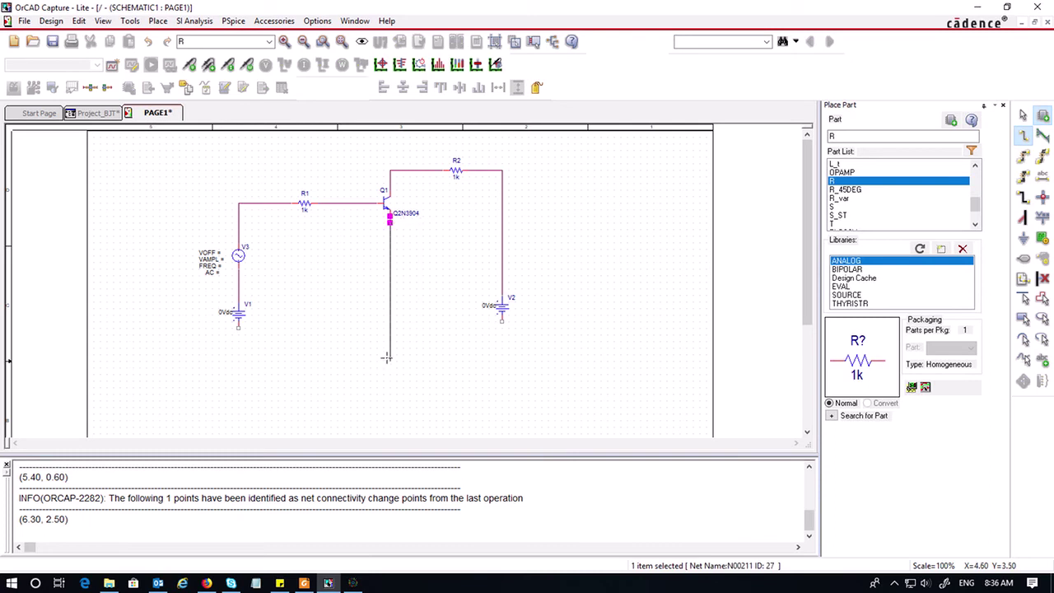
left_click(389, 360)
left_click(502, 321)
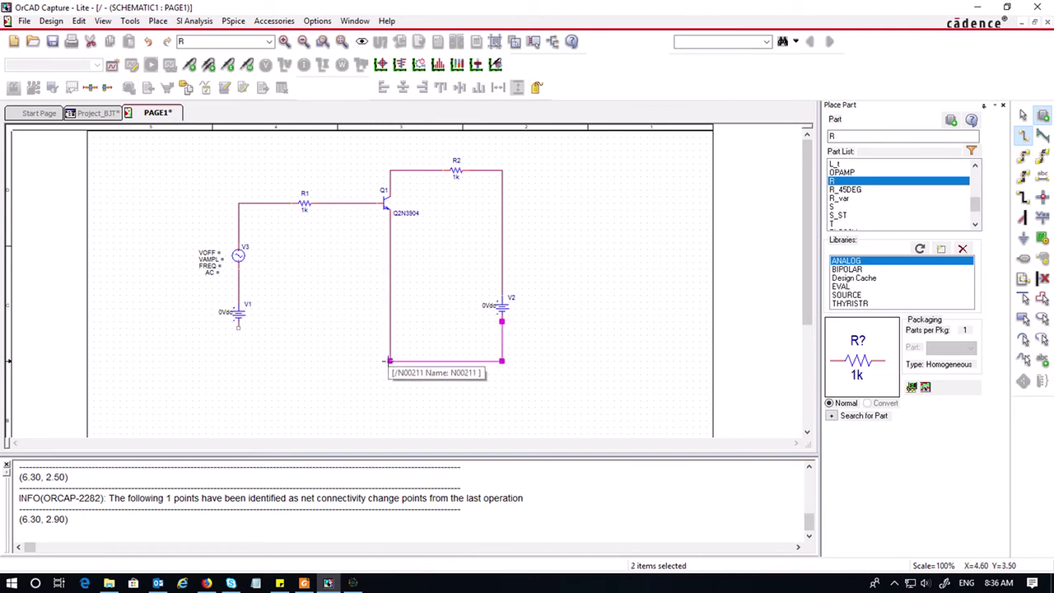
left_click(360, 361)
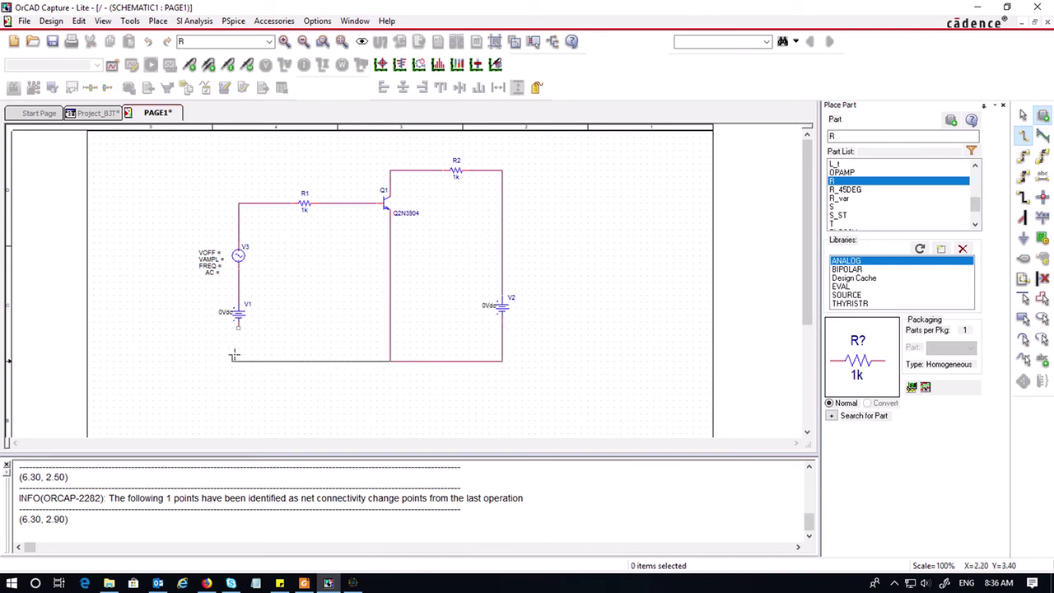
left_click(233, 360)
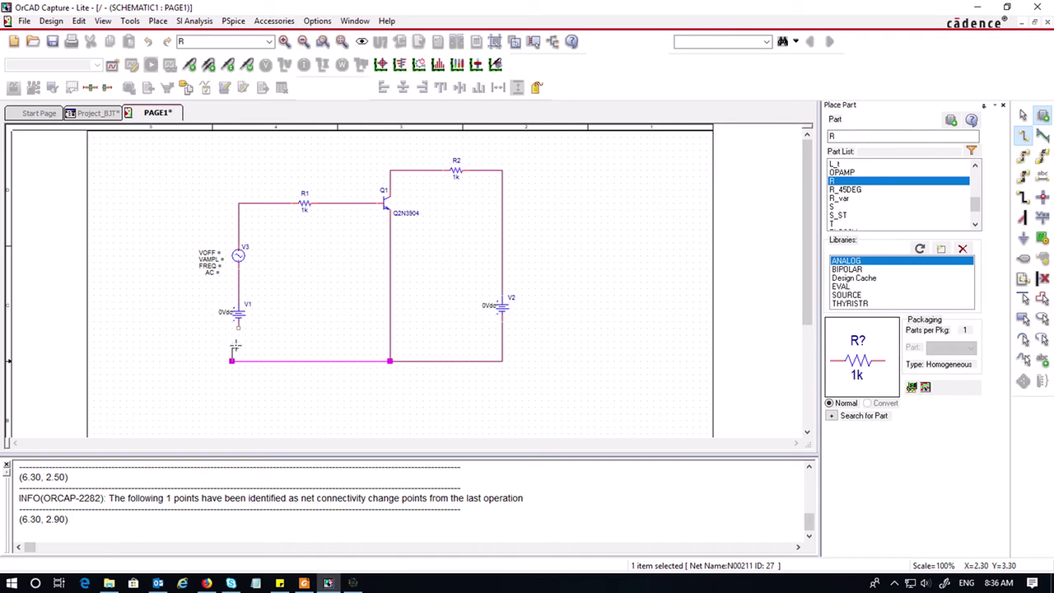
key("Escape")
left_click(300, 368)
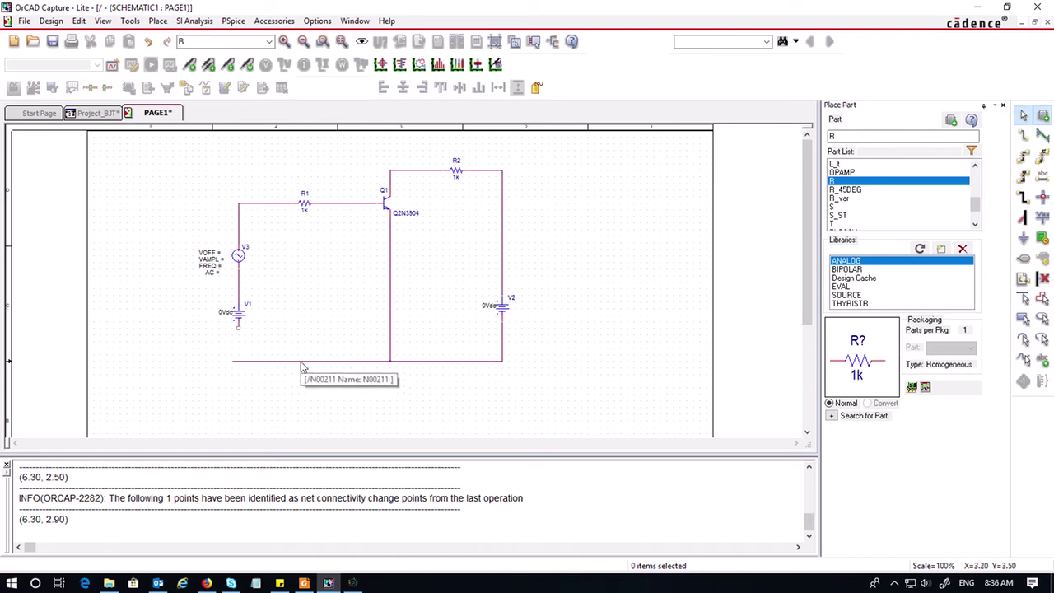
left_click(297, 360)
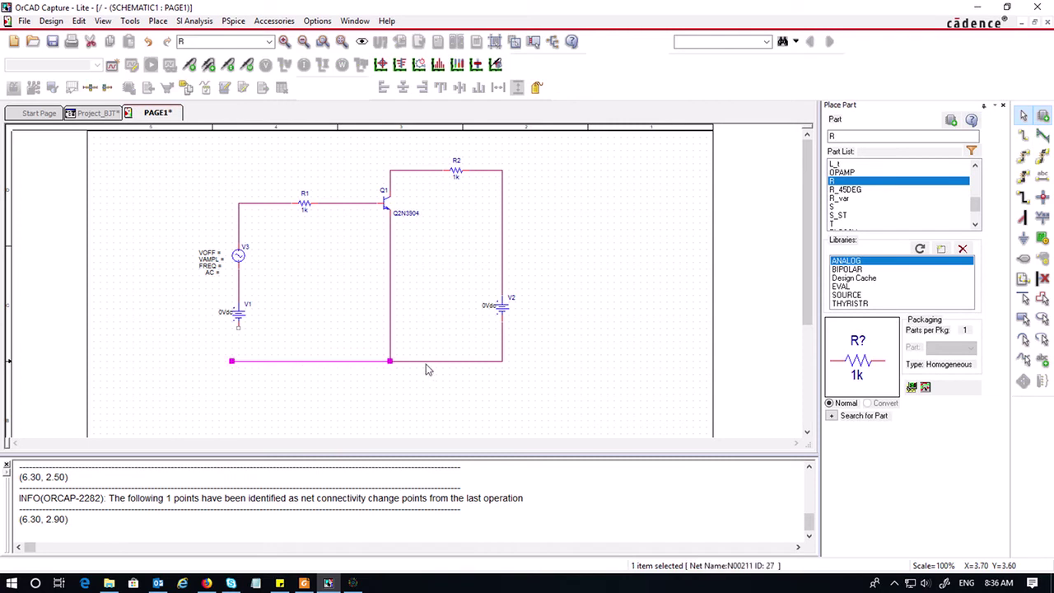
left_click(428, 365)
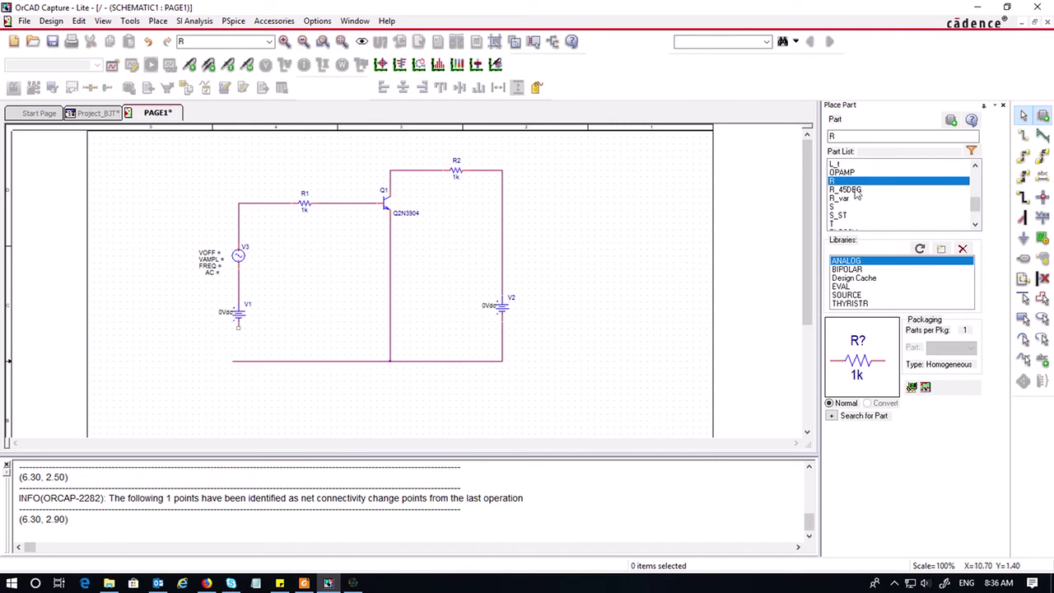
left_click(263, 364)
key("Delete")
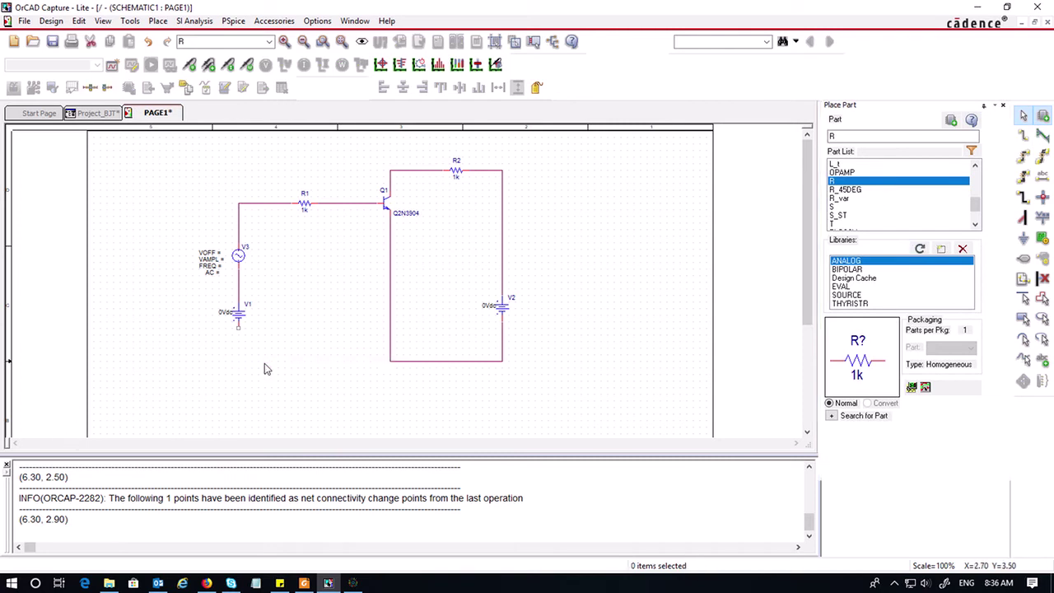
- Wire the negative terminal of V1 to the lower corner of the emitter wire
left_click(1022, 136)
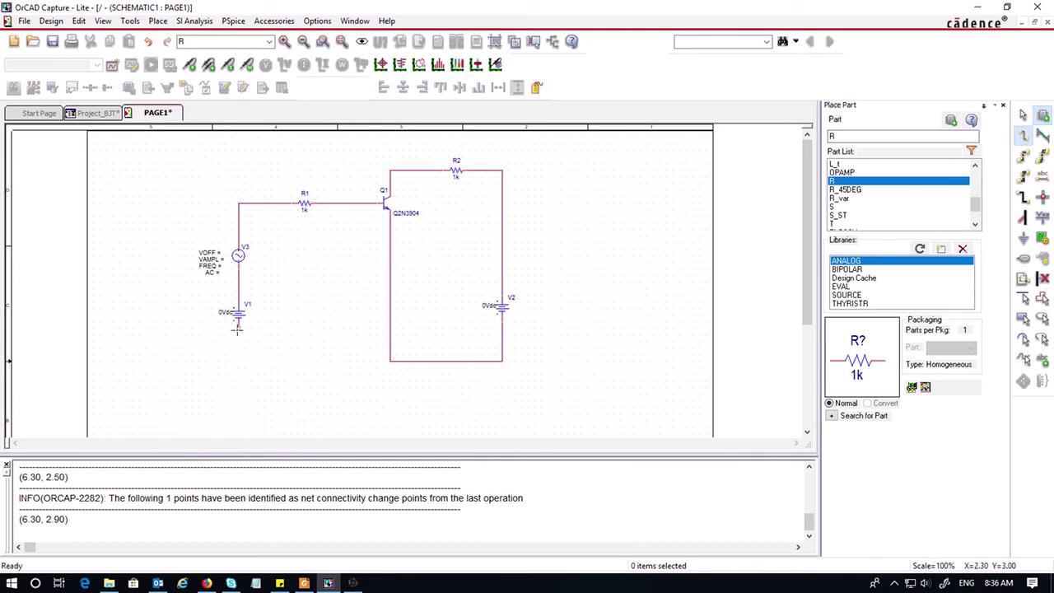
left_click(389, 360)
key("Escape")
left_click(445, 428)
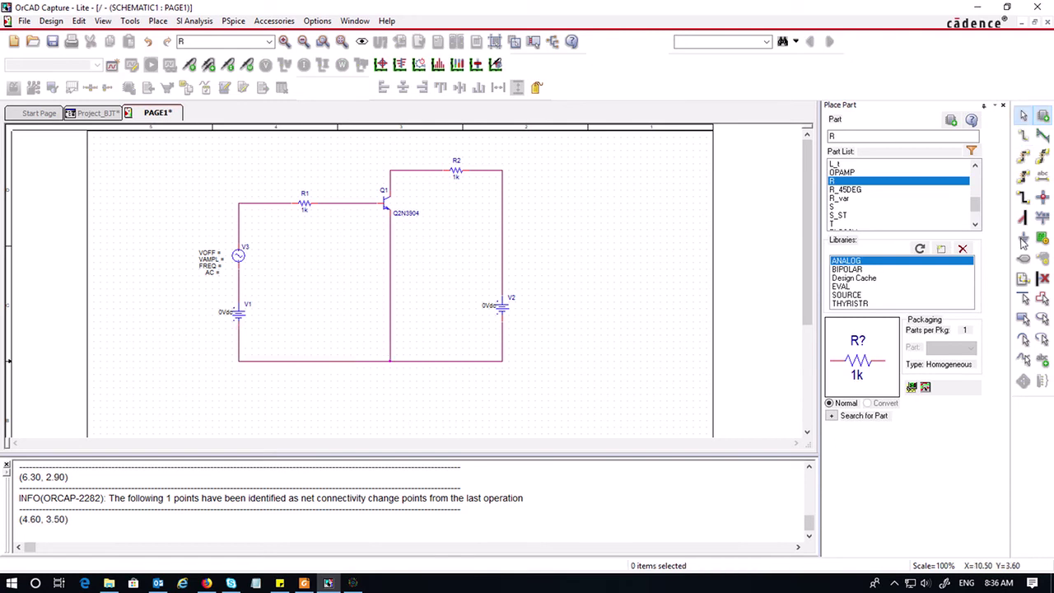
- Place a 0/CAPSYM ground symbol just below the bottom wire, near the emitter junction
left_click(1023, 238)
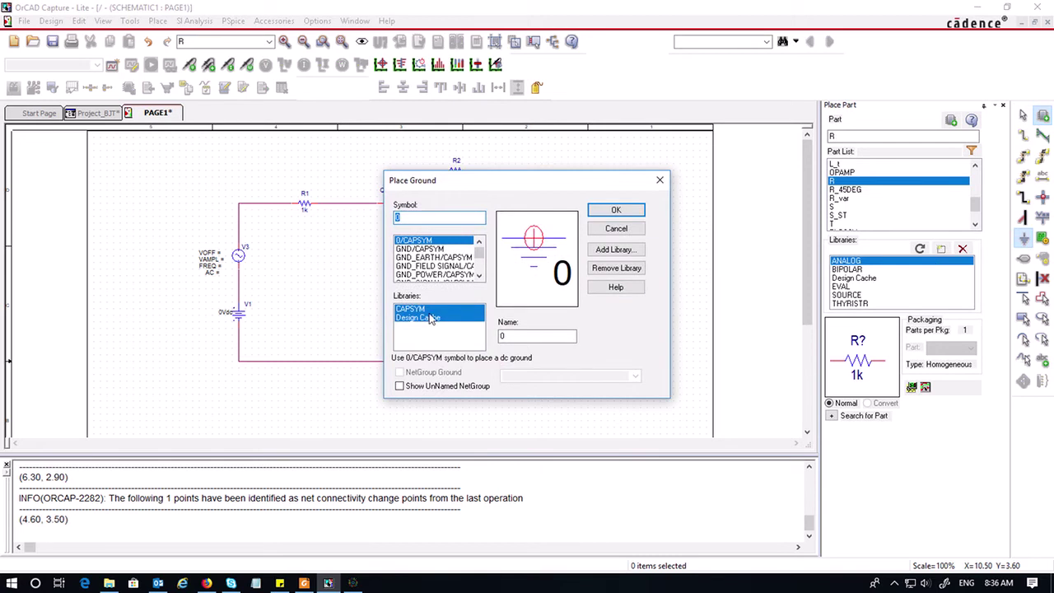
left_click(626, 210)
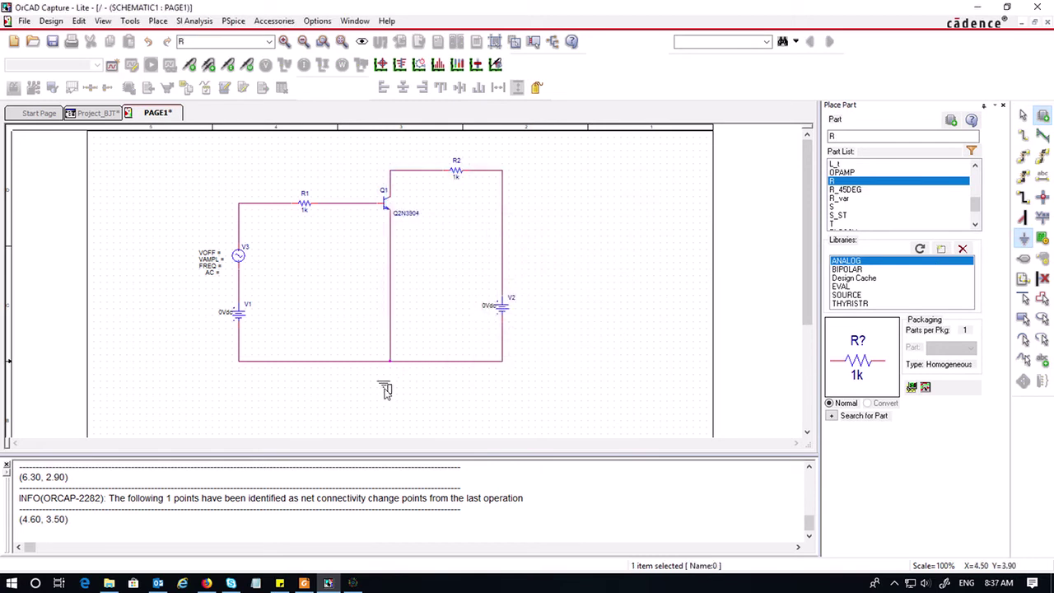
left_click(384, 387)
key("Escape")
left_click(789, 292)
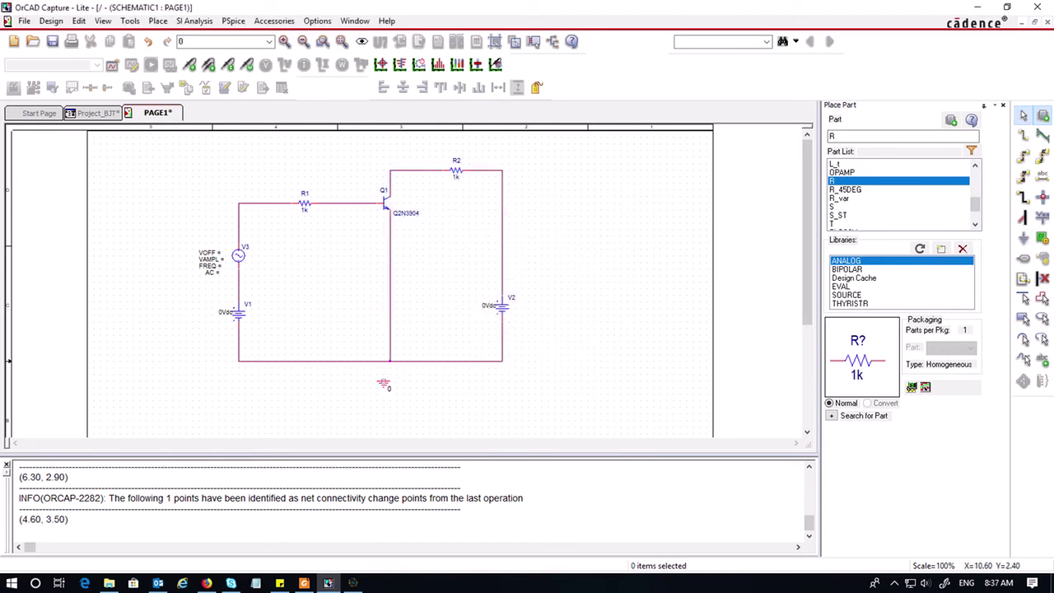
- Wire the ground symbol up to the circuit's bottom wire
left_click(1023, 136)
left_click(384, 381)
left_click(383, 361)
key("Escape")
left_click(635, 394)
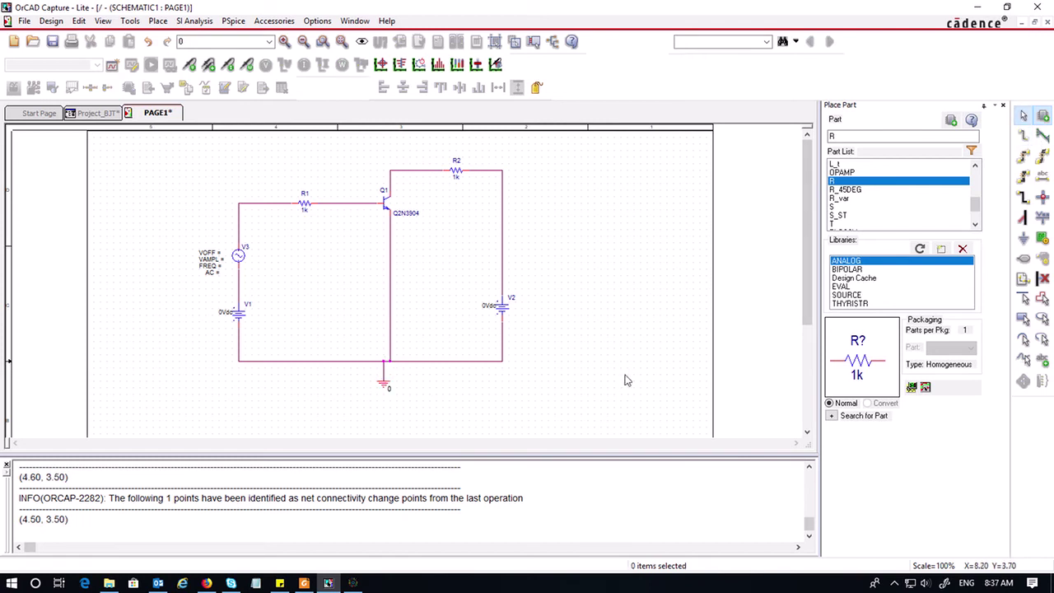
- Move the name and voltage labels of V1 to the left, clear of its symbol
left_click_drag(229, 320, 209, 306)
left_click(247, 305)
left_click(204, 351)
- Set the DC value of source V1 to 5V
double_click(211, 322)
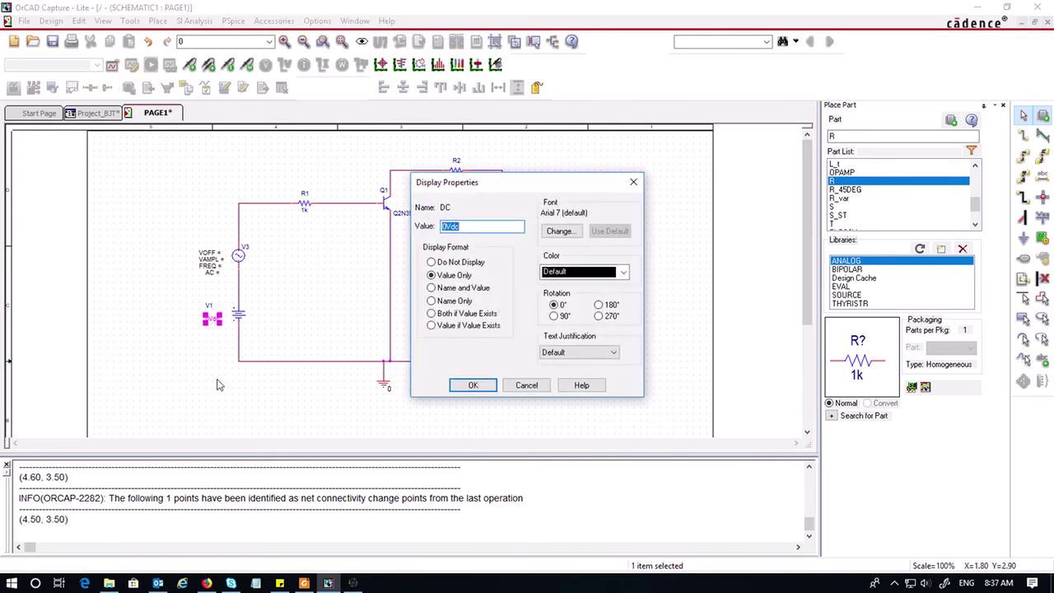
type("5V")
left_click(474, 385)
left_click(178, 381)
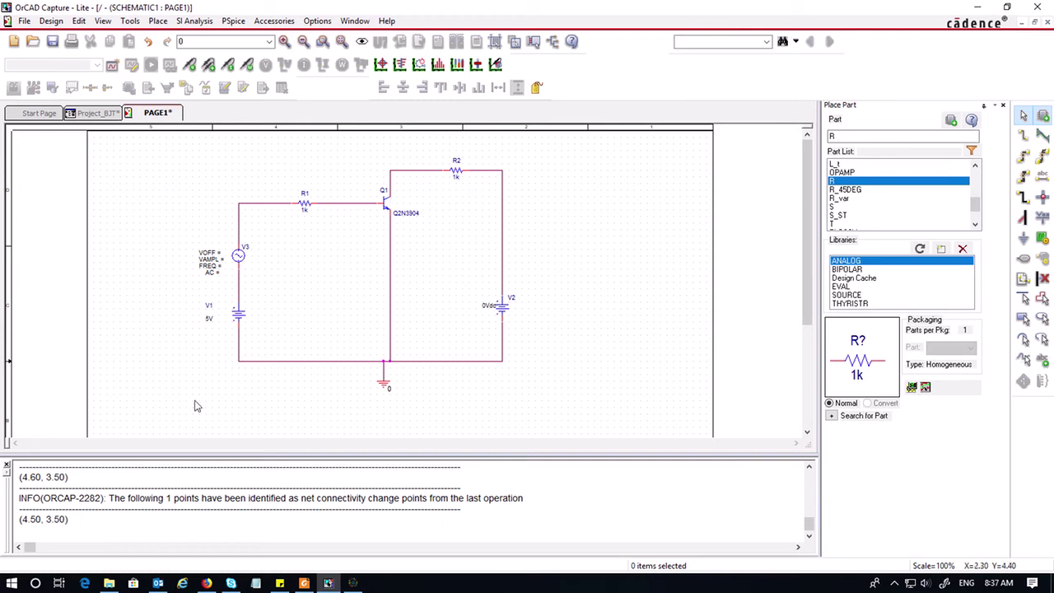
- Move V3's name and parameter labels to the left of the sinusoidal source, with the name above the parameters
left_click(247, 252)
left_click(268, 251)
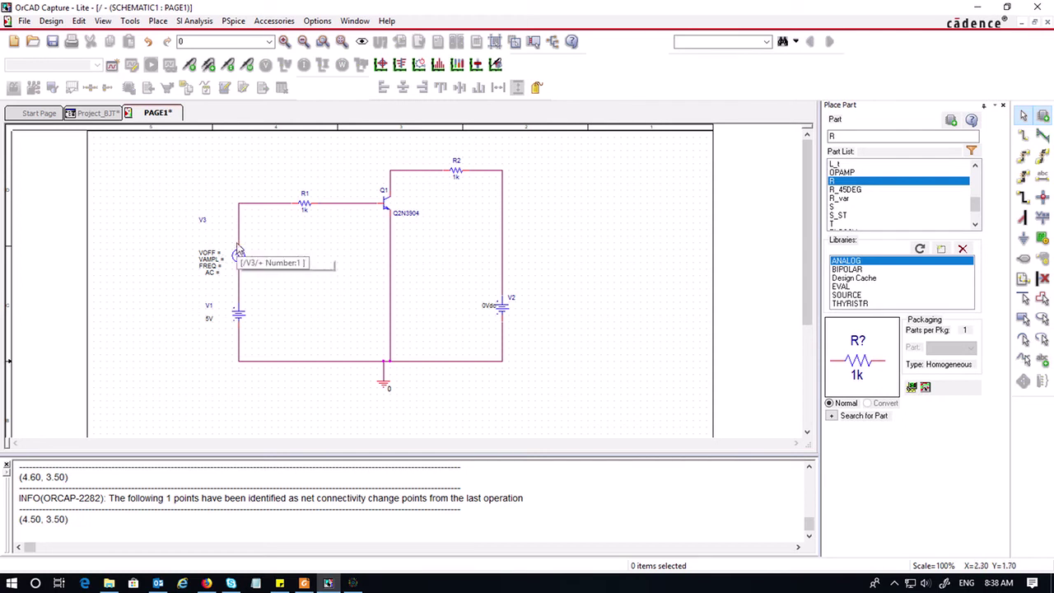
left_click(210, 260)
left_click(195, 242)
mouse_move(195, 248)
left_mouse_down()
mouse_move(235, 286)
mouse_move(191, 254)
mouse_move(189, 227)
left_mouse_up()
left_click(200, 231)
left_click(204, 222)
left_click(179, 289)
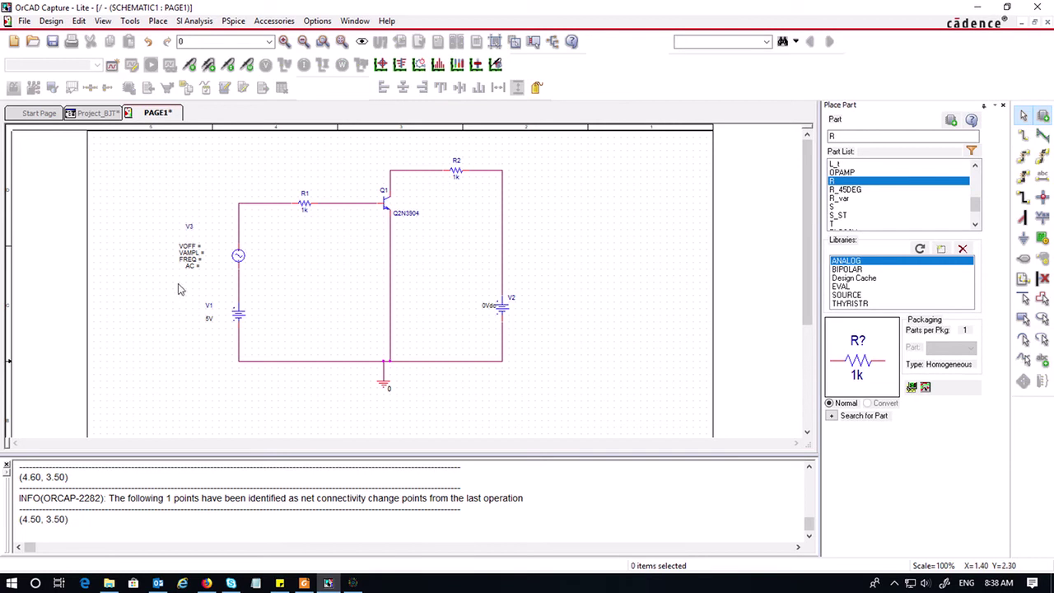
- Set the VOFF offset of sinusoidal source V3 to 0
double_click(198, 253)
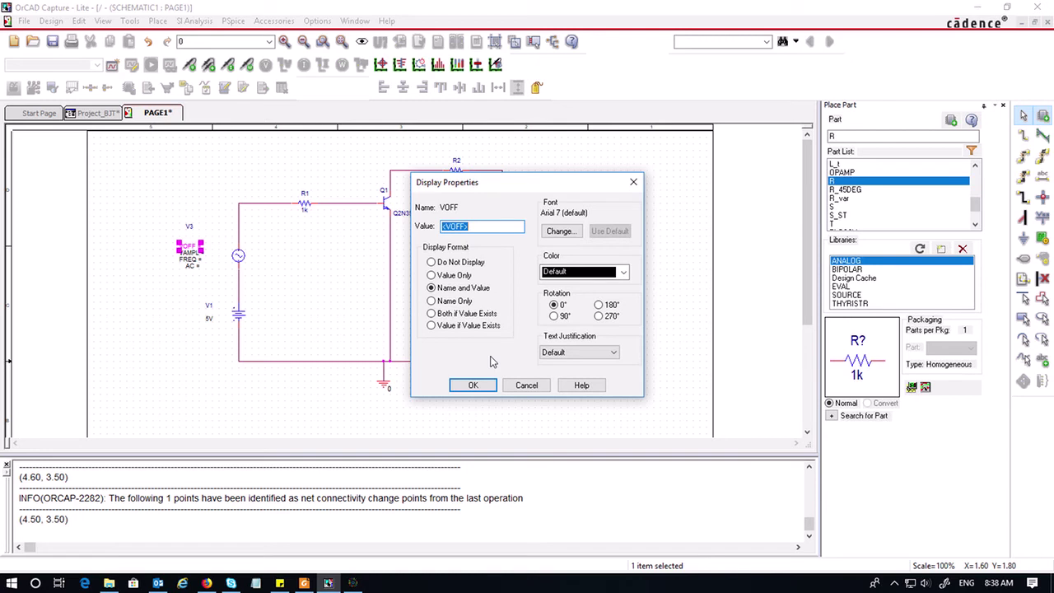
type("0")
left_click(474, 385)
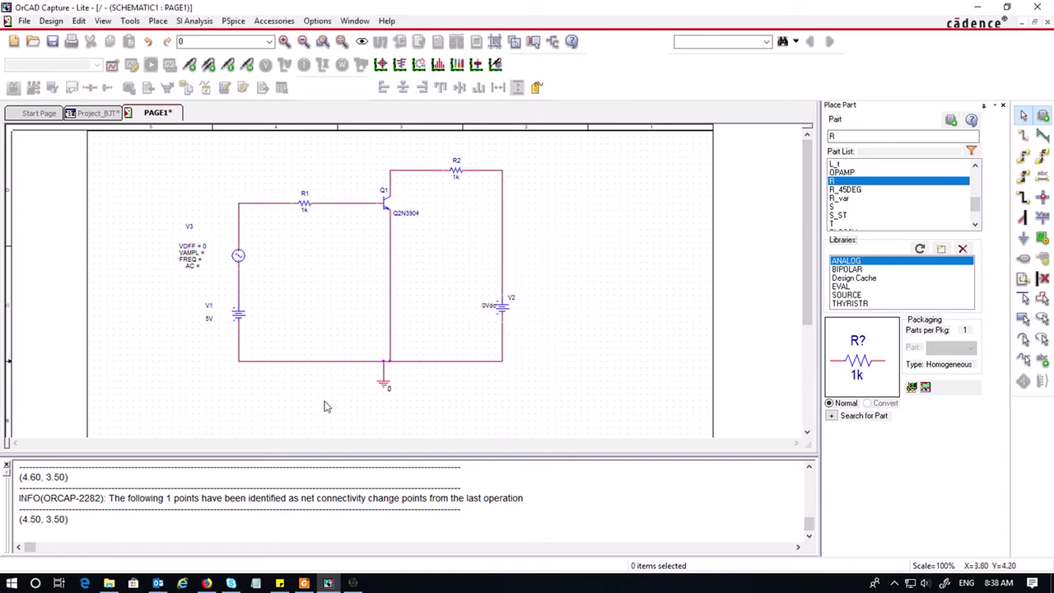
- Set the VAMPL amplitude of sinusoidal source V3 to 100mV
double_click(196, 258)
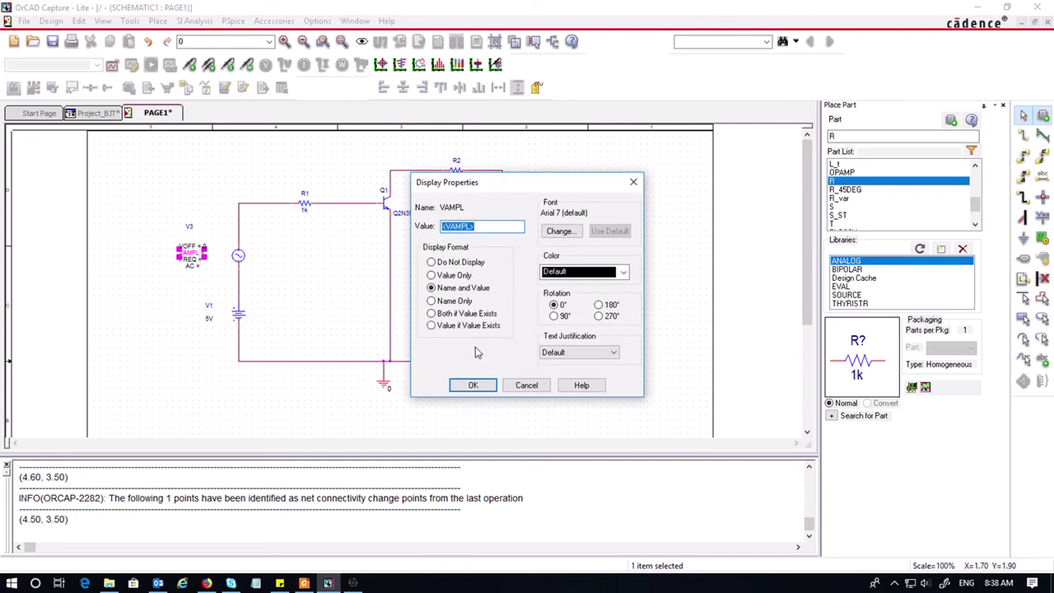
type("100mV")
left_click(473, 385)
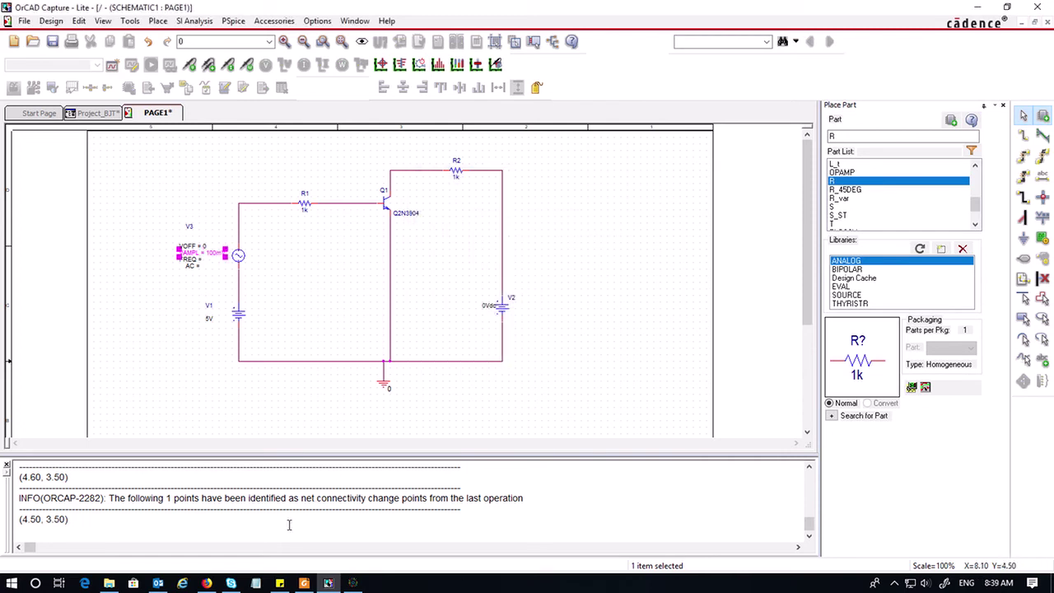
- Check the Figure 53 circuit in the Foxit Reader tutorial PDF, and set V3's FREQ to 1KHz in OrCAD Capture
left_click(304, 583)
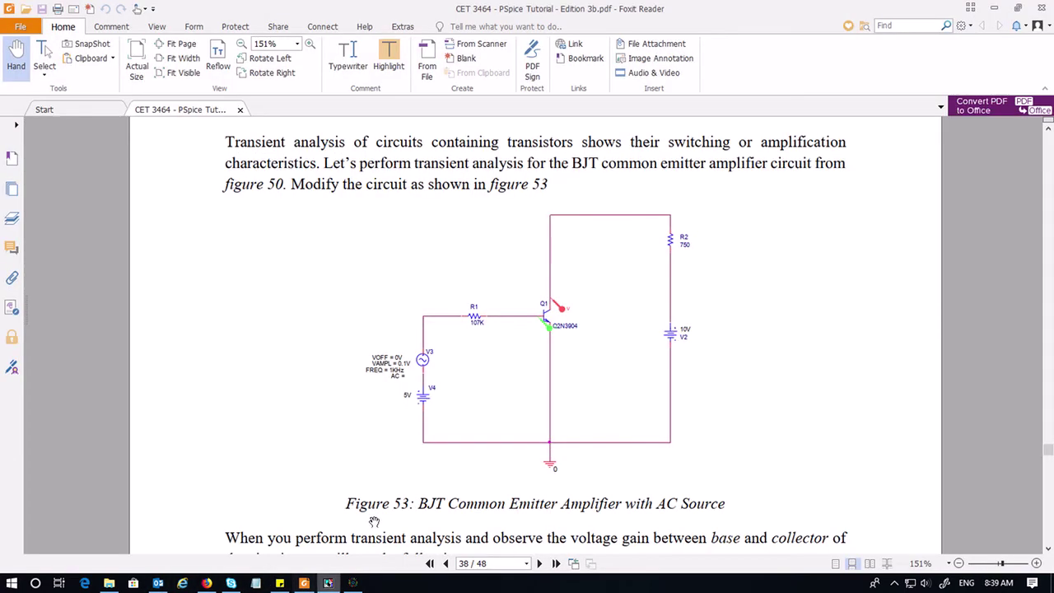
left_click(328, 583)
left_click(194, 262)
double_click(195, 264)
type("1KHz")
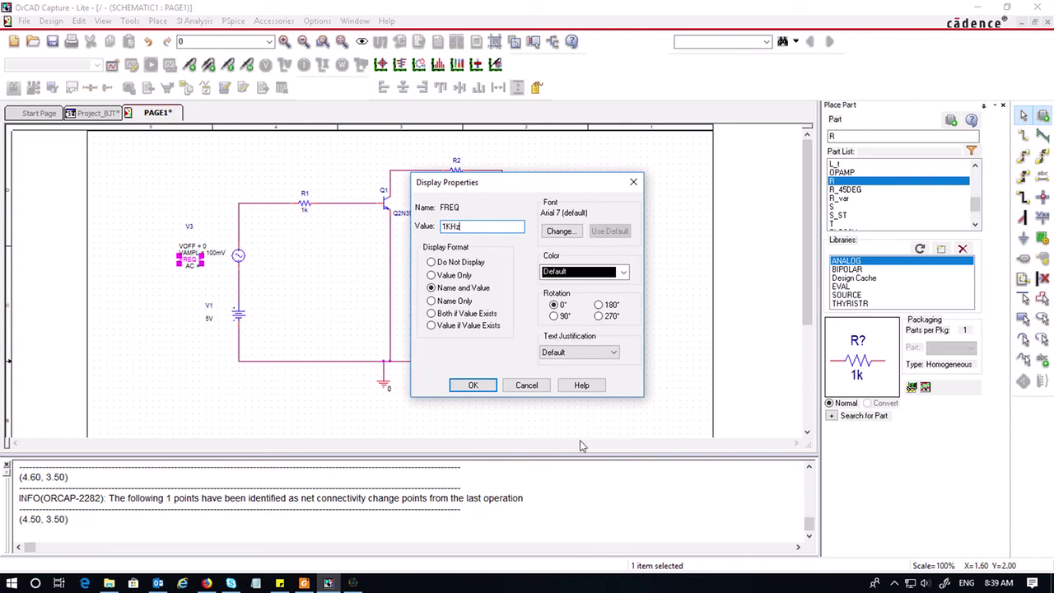
left_click(473, 385)
left_click(176, 291)
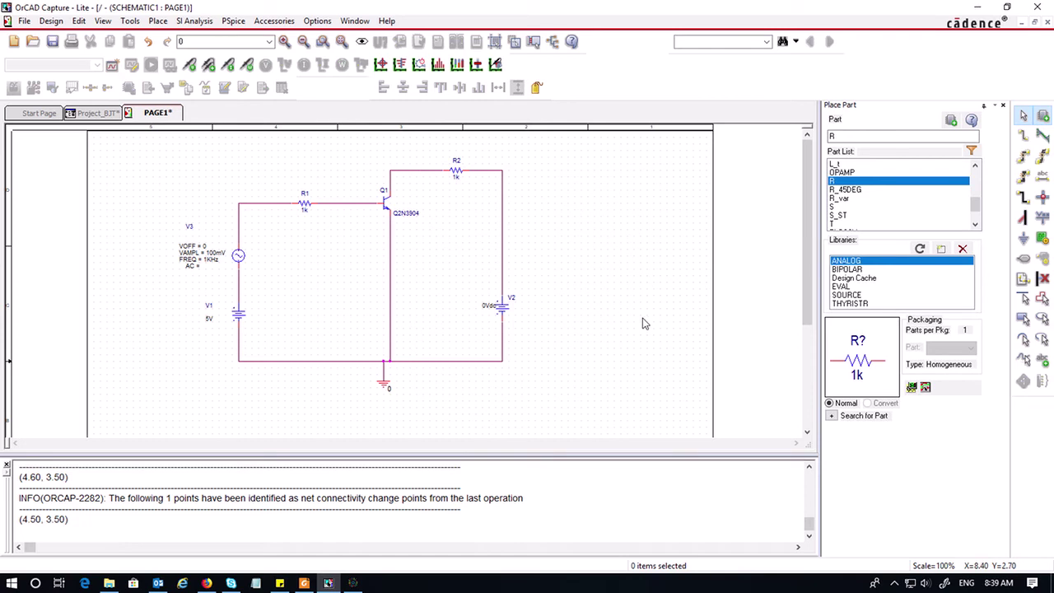
- Set the value of resistor R1 to 107k and of resistor R2 to 750
double_click(305, 211)
type("107k")
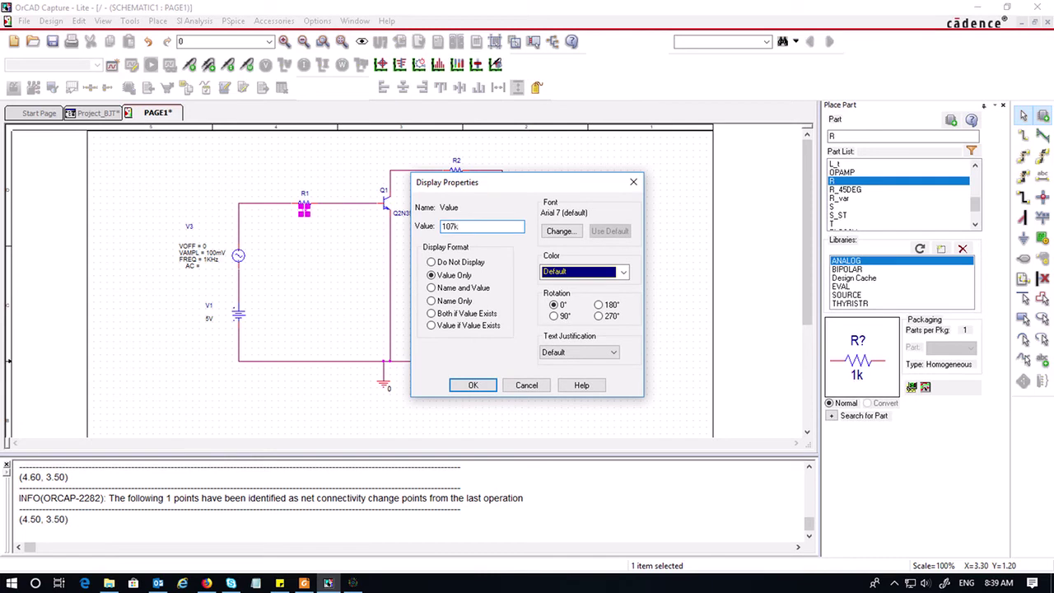
left_click(489, 387)
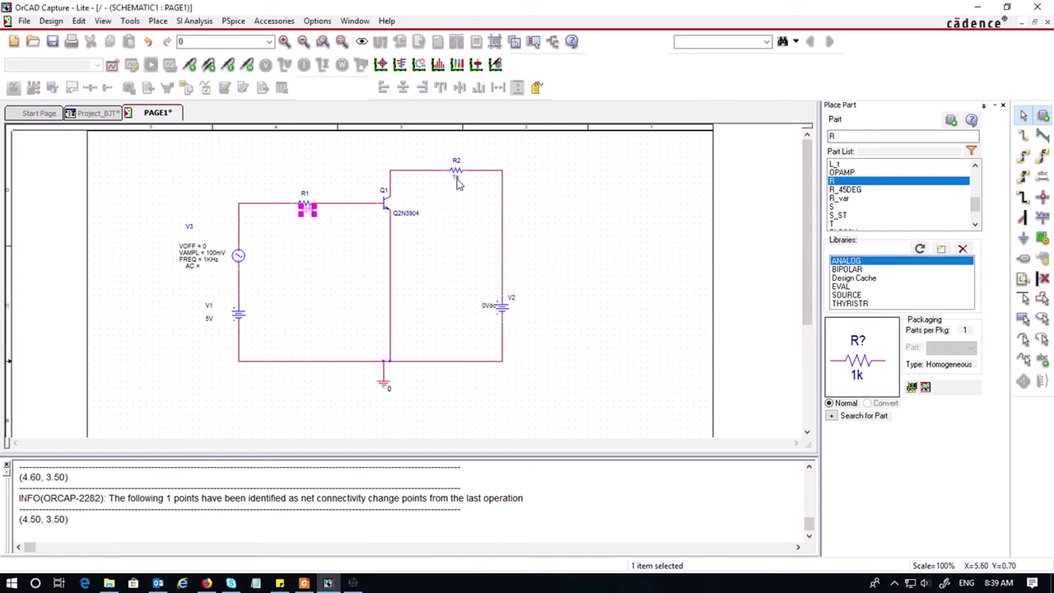
double_click(456, 176)
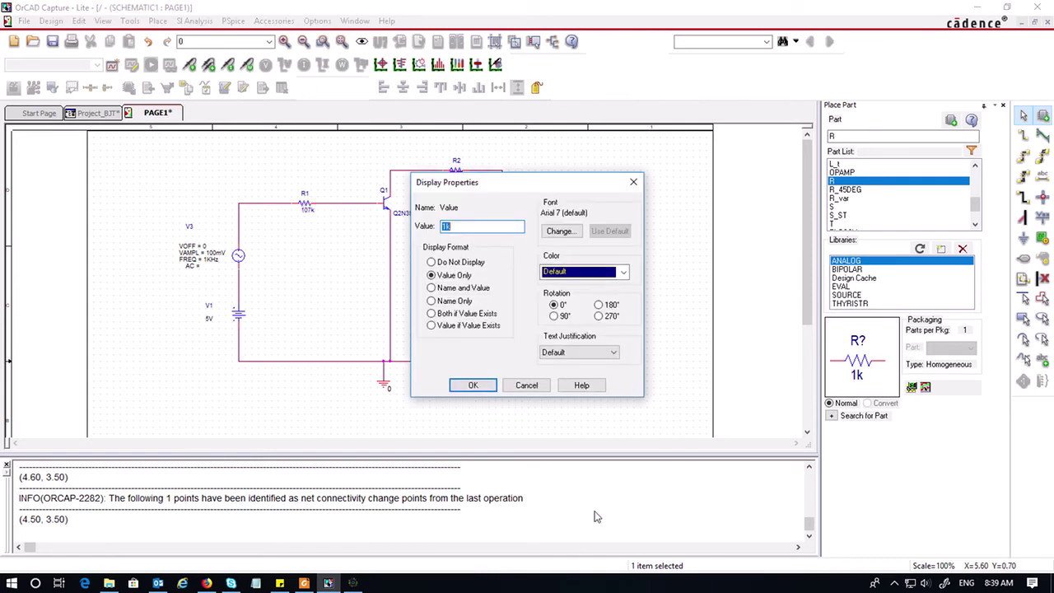
type("750")
left_click(473, 385)
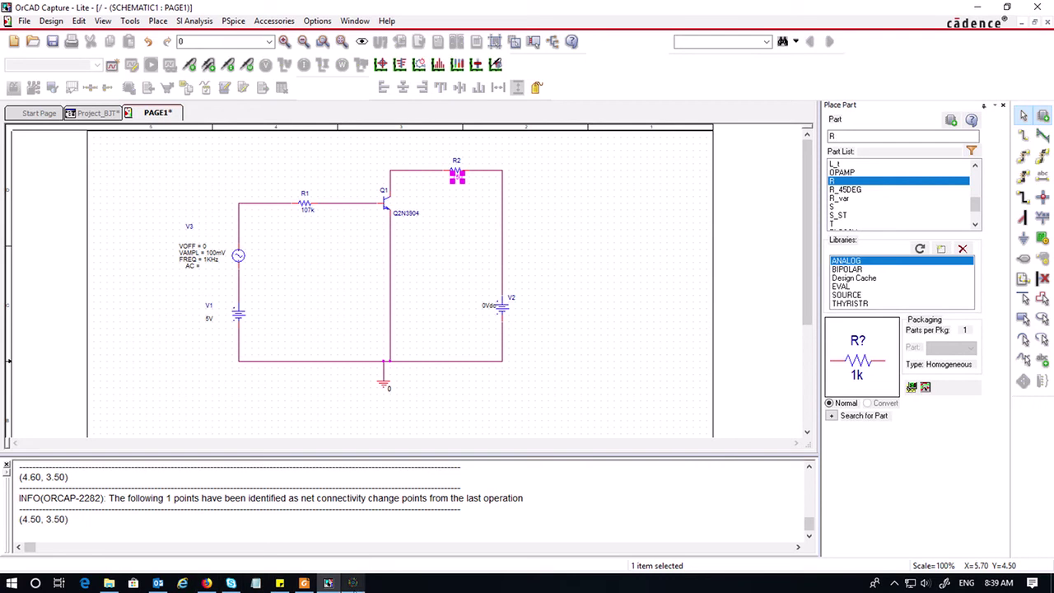
- Check V2's value in the Foxit Reader PDF, then in OrCAD Capture move V2's voltage label right of its symbol and set it to 10V
left_click(305, 584)
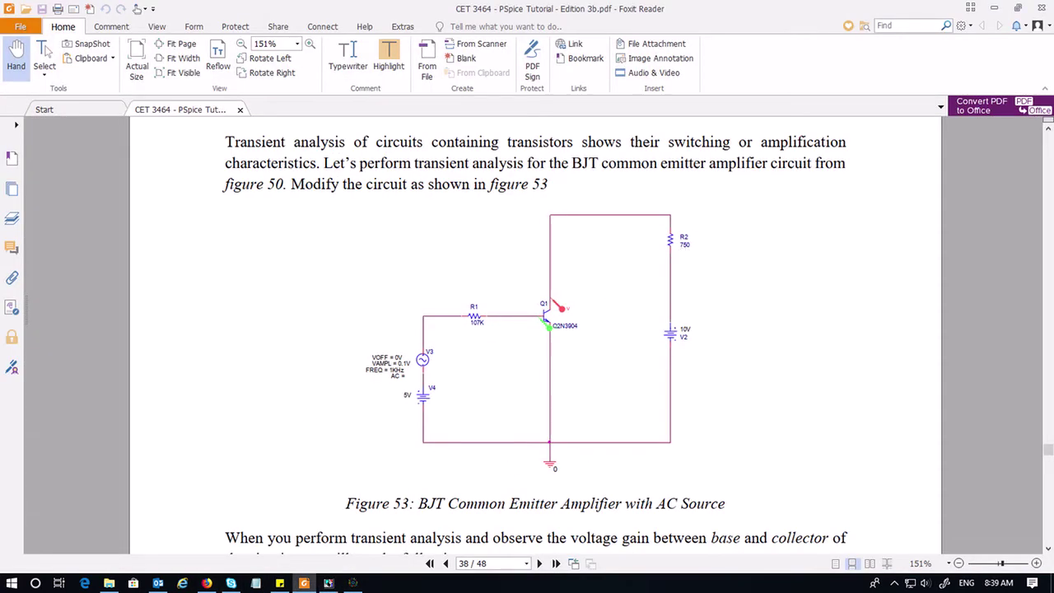
left_click(328, 583)
left_click_drag(492, 305, 534, 325)
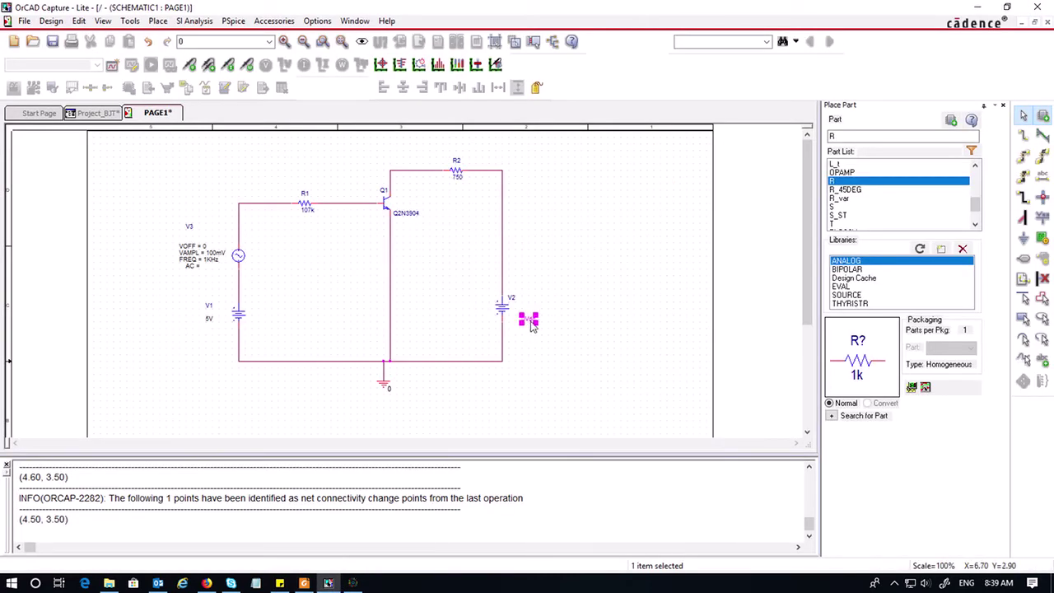
double_click(532, 322)
type("10")
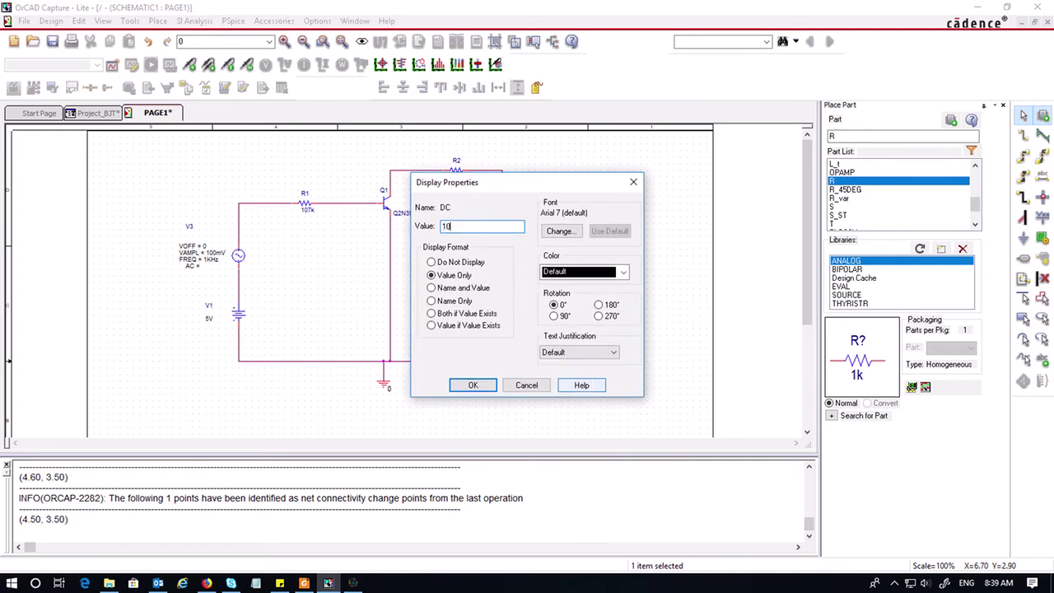
type("V")
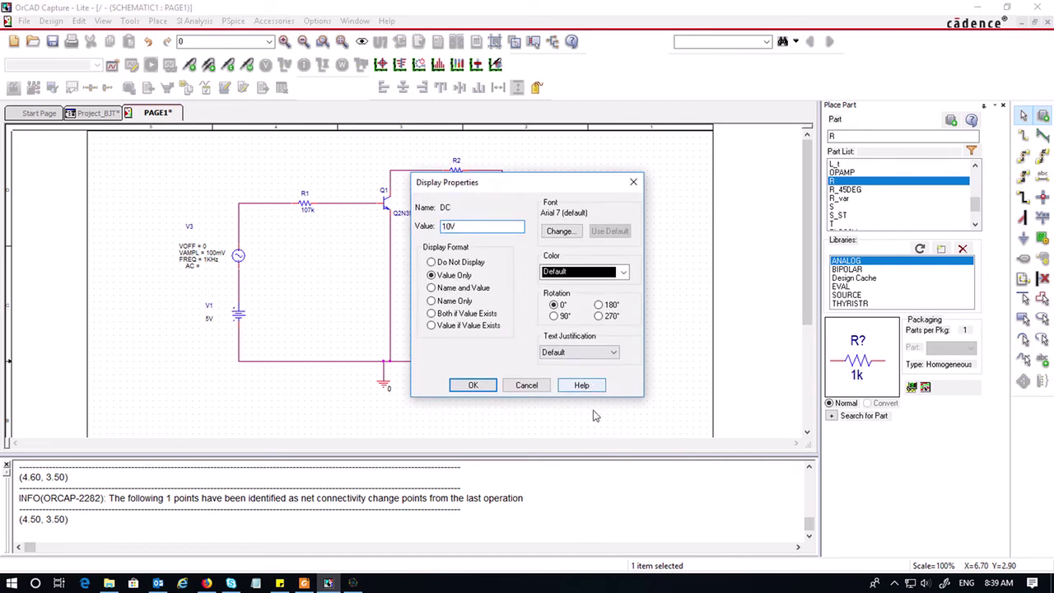
left_click(474, 385)
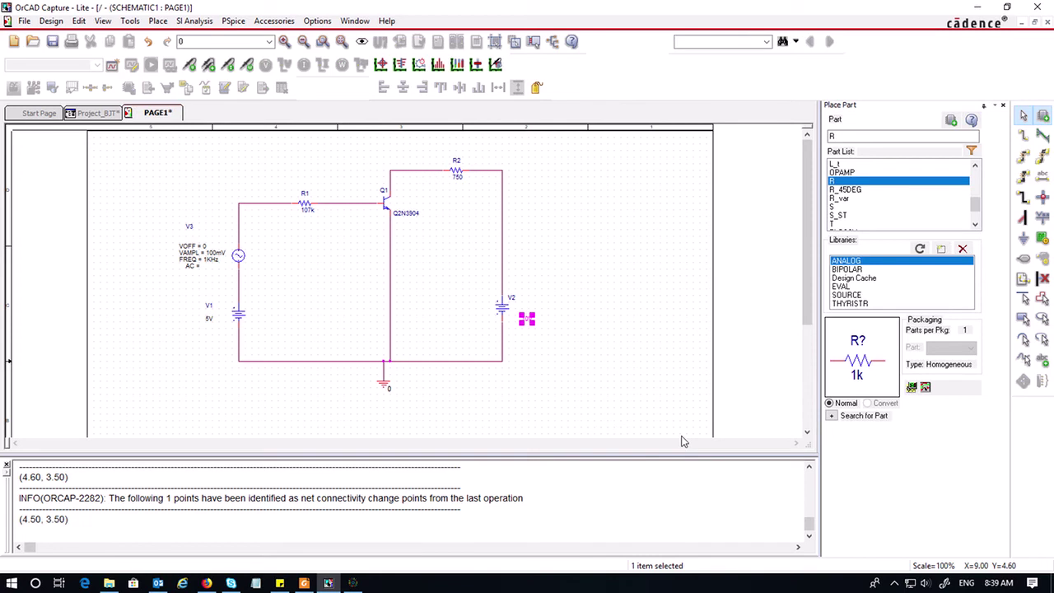
left_click(573, 375)
- Create a new simulation profile named sim1 that inherits from none
left_click(113, 69)
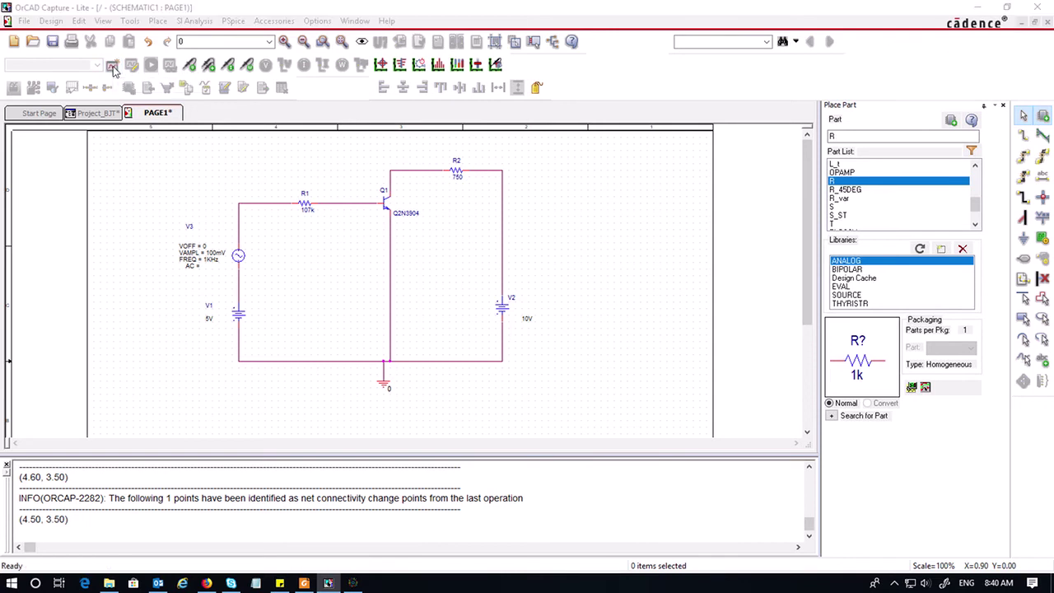
type("s")
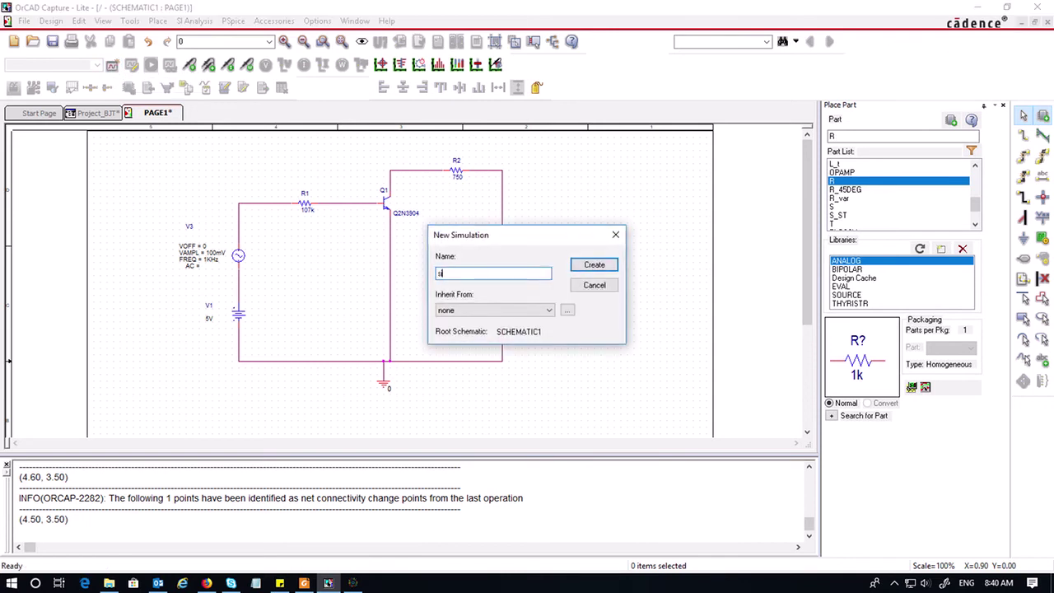
type("im1")
left_click(590, 264)
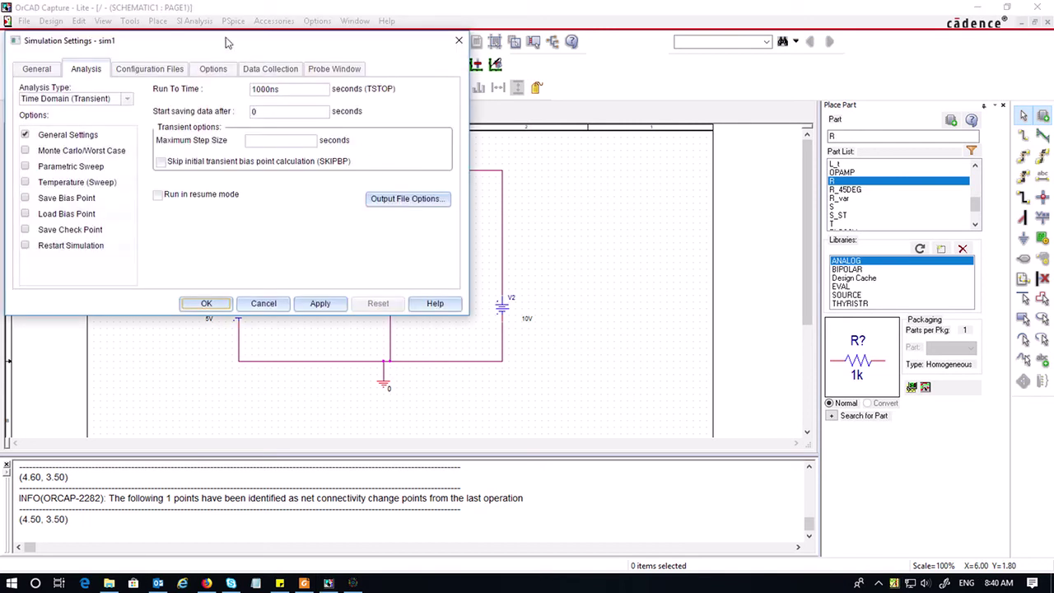
- Configure the sim1 transient analysis with a run time of 4m and a maximum step size of 0.01m seconds
left_click_drag(195, 47, 643, 130)
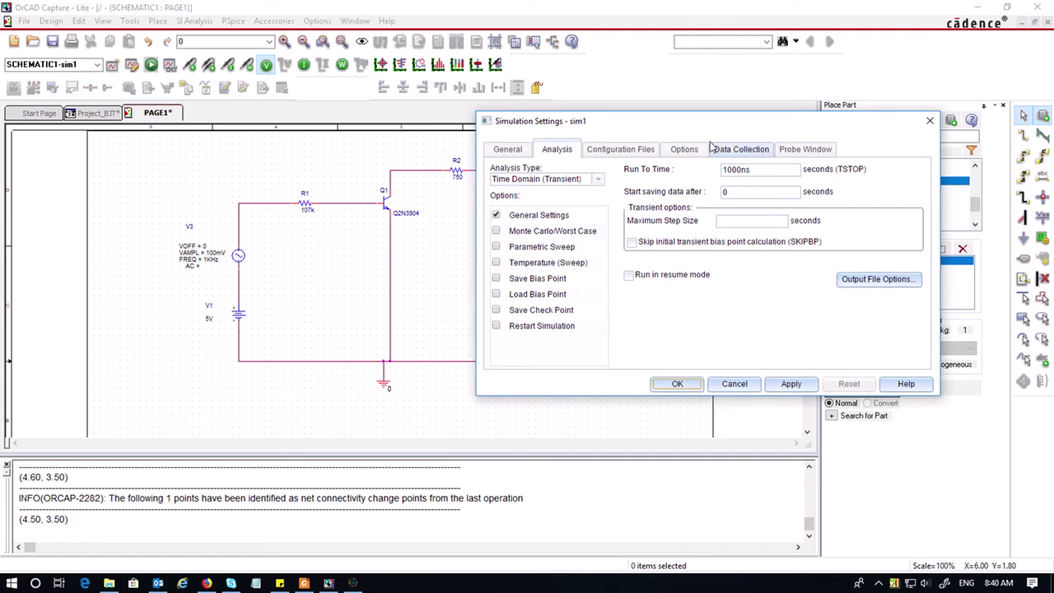
left_click_drag(693, 128, 741, 154)
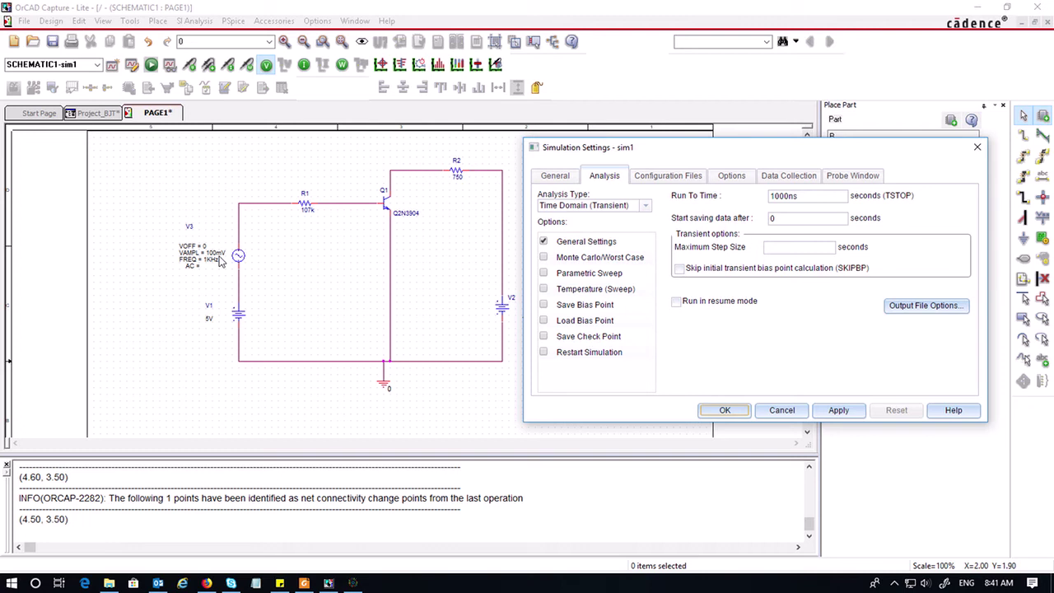
left_click_drag(819, 195, 754, 201)
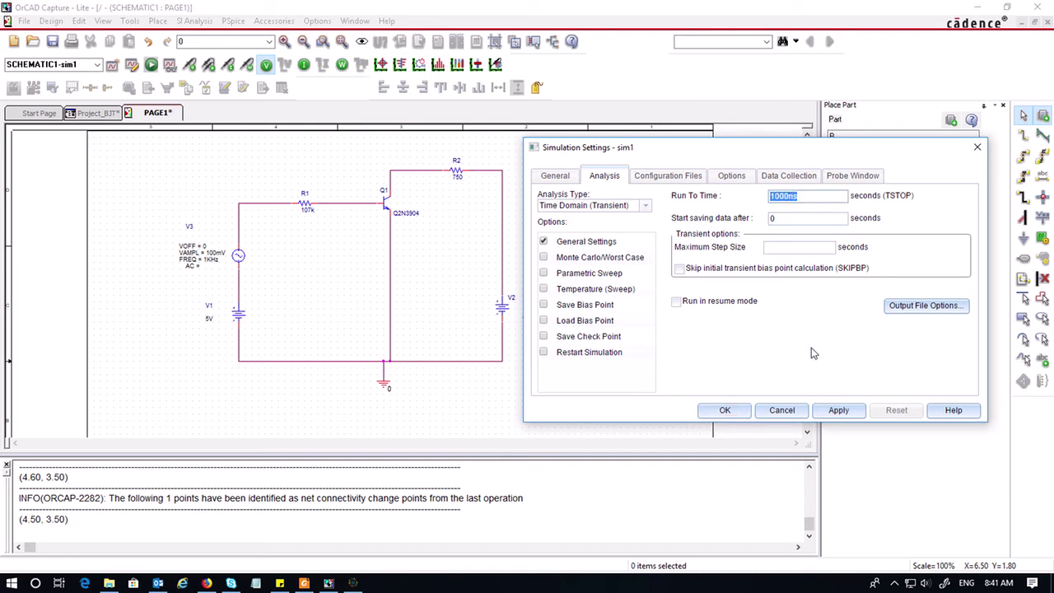
type("4m")
left_click(800, 249)
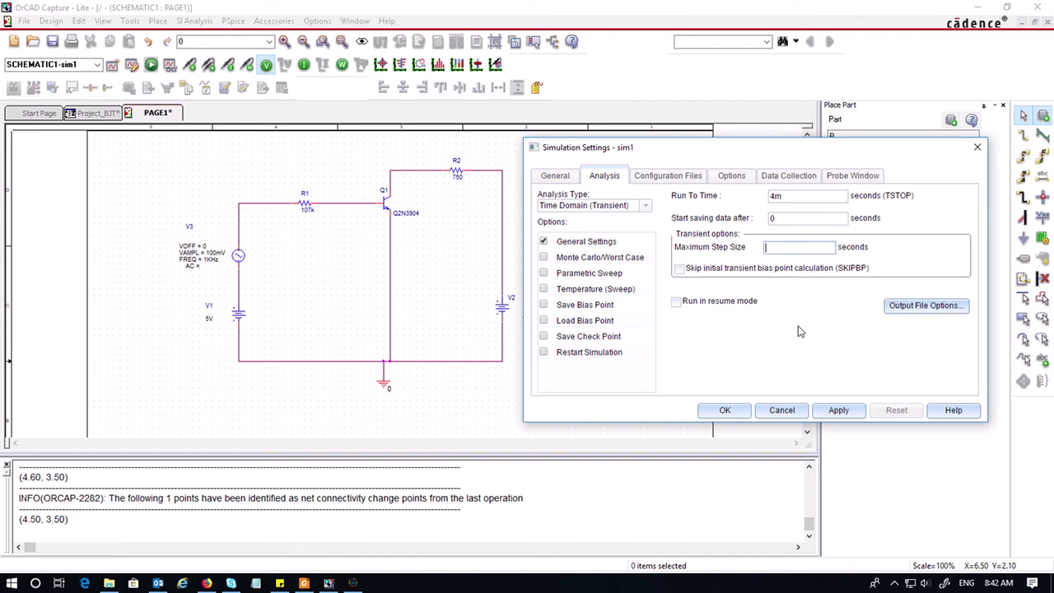
type("0.01m")
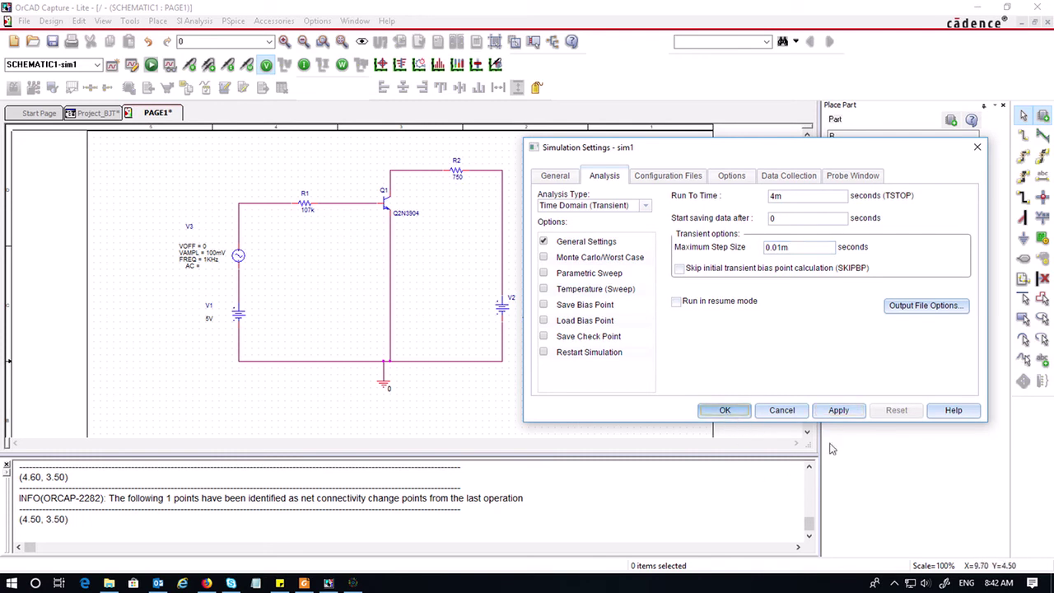
key("Return")
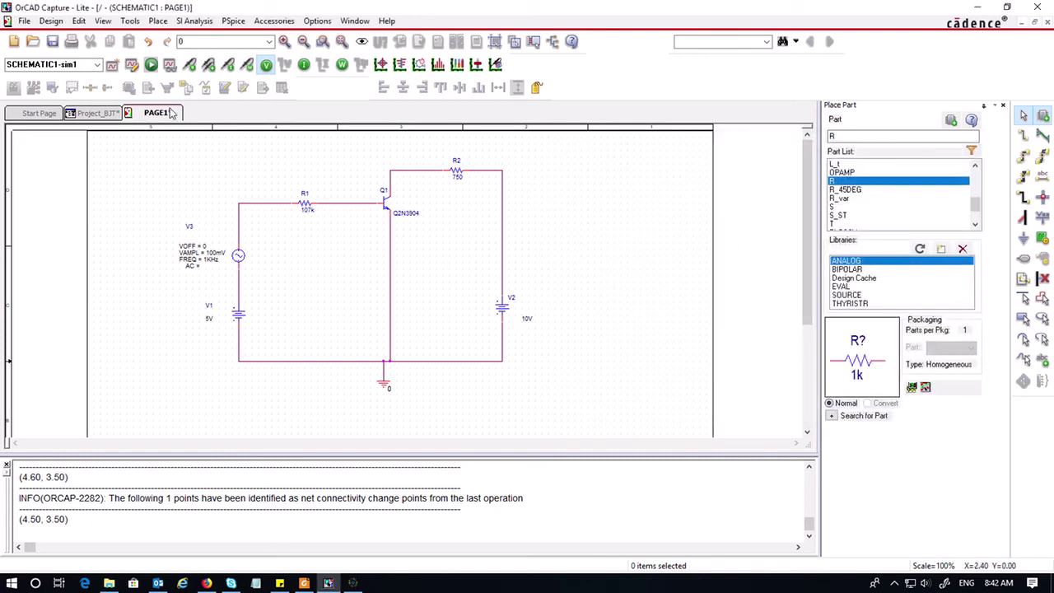
- Run the sim1 simulation and switch to PSpice A/D to view its output file
left_click(150, 65)
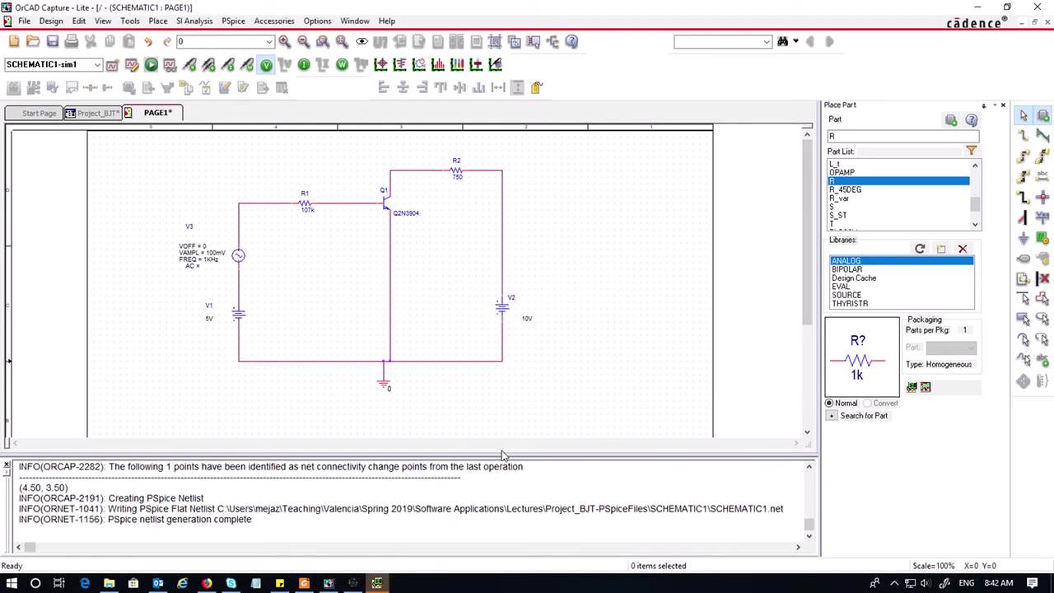
left_click(377, 584)
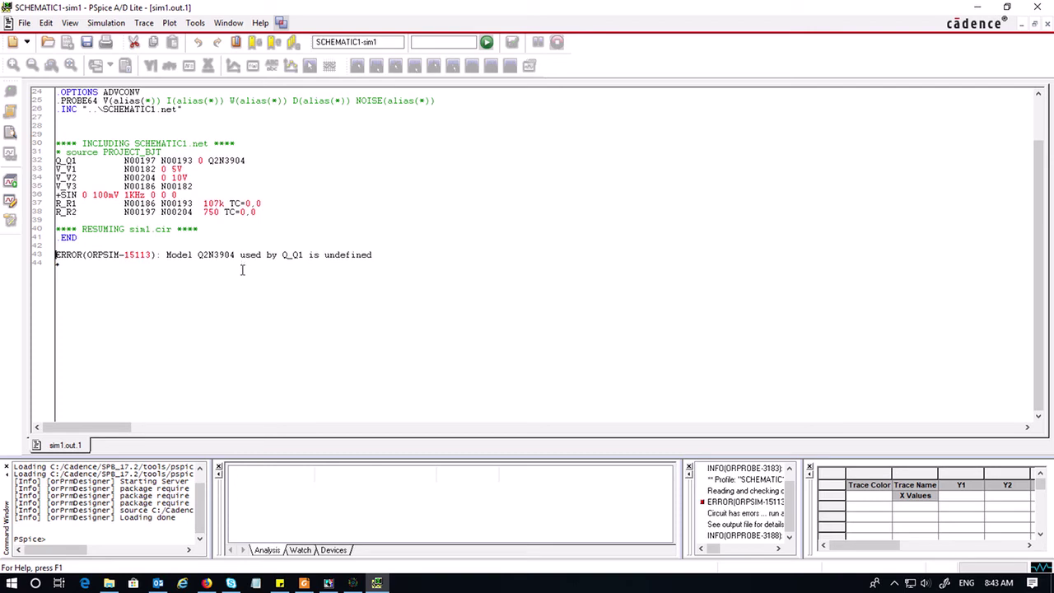
left_click(331, 584)
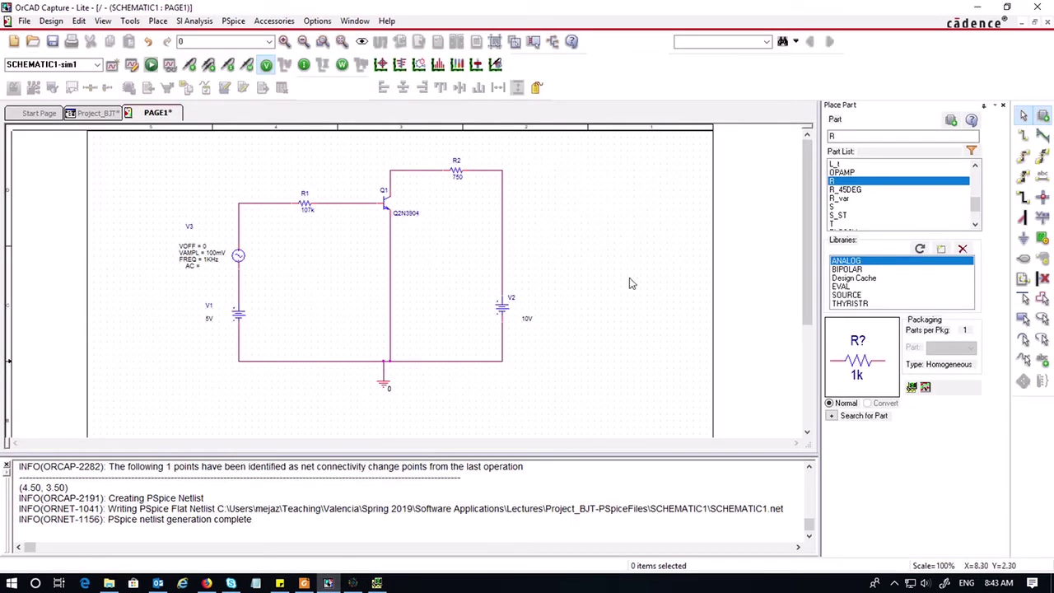
left_click(376, 584)
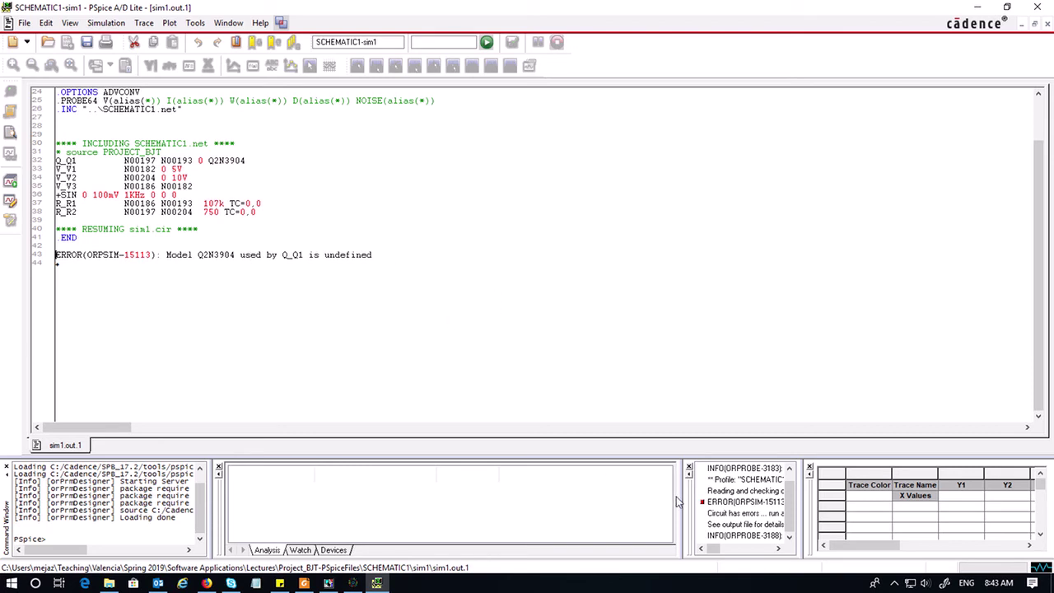
- Widen the simulation message area and examine the error line at the end of the output file
left_click_drag(681, 506, 519, 512)
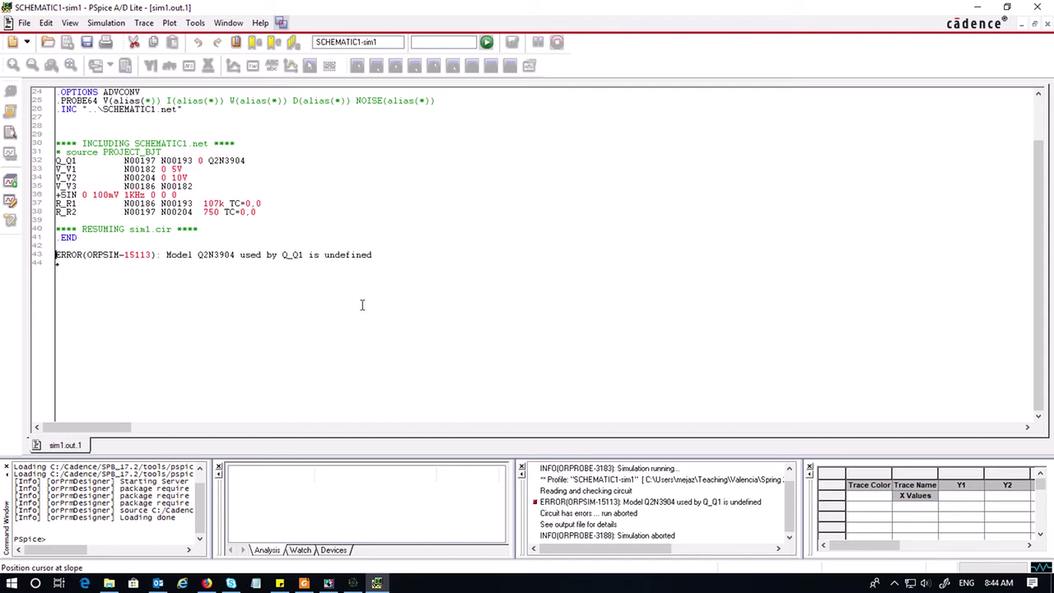
left_click_drag(168, 255, 374, 255)
left_click(420, 313)
- Return to OrCAD Capture, edit the sim1 profile's Library configuration files and start browsing for a library file
left_click(328, 583)
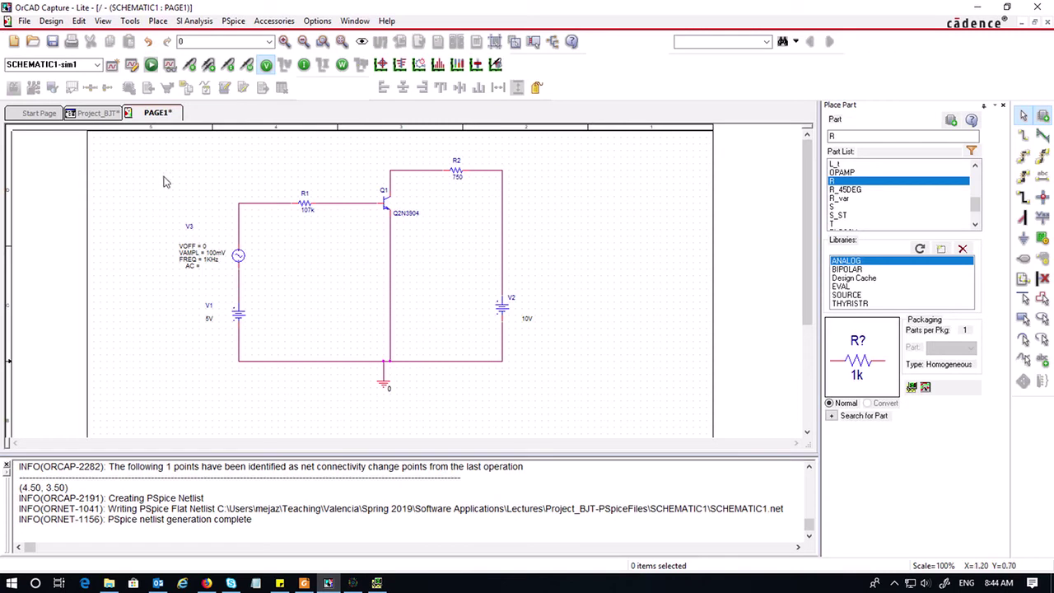
left_click(134, 66)
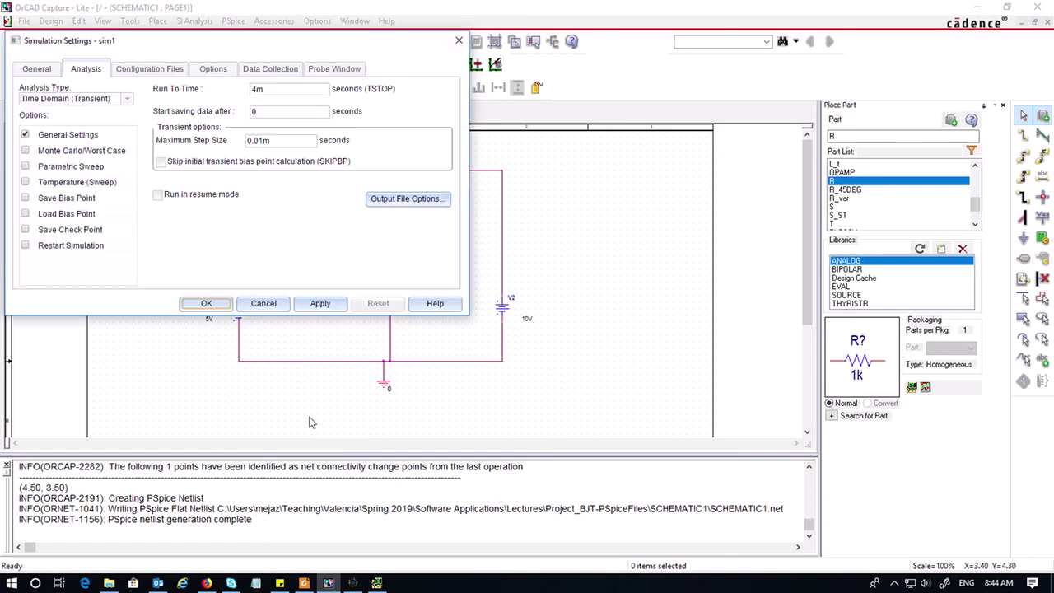
left_click(141, 73)
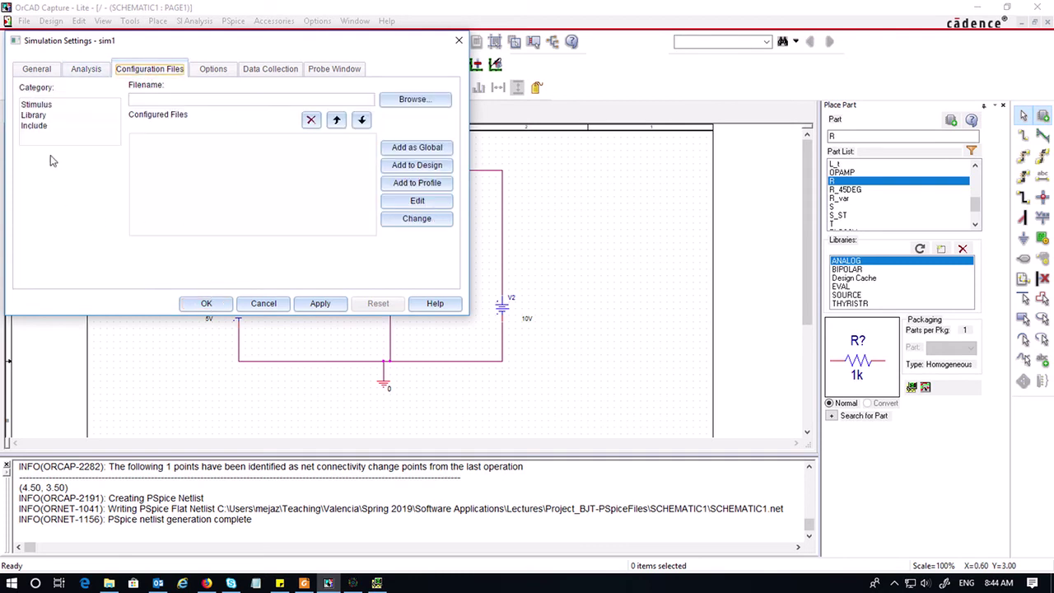
left_click(40, 116)
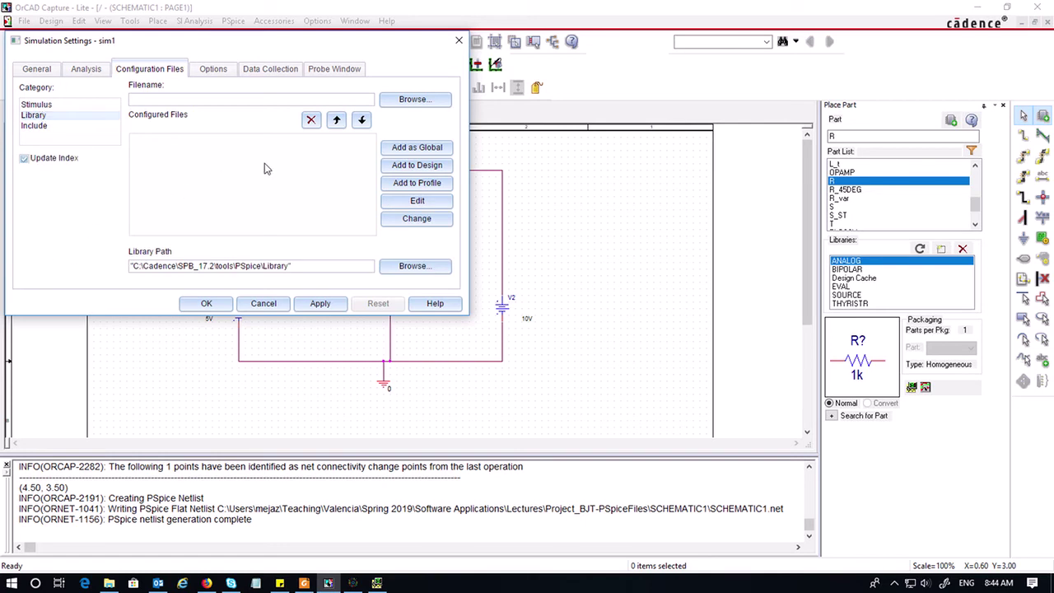
left_click(416, 100)
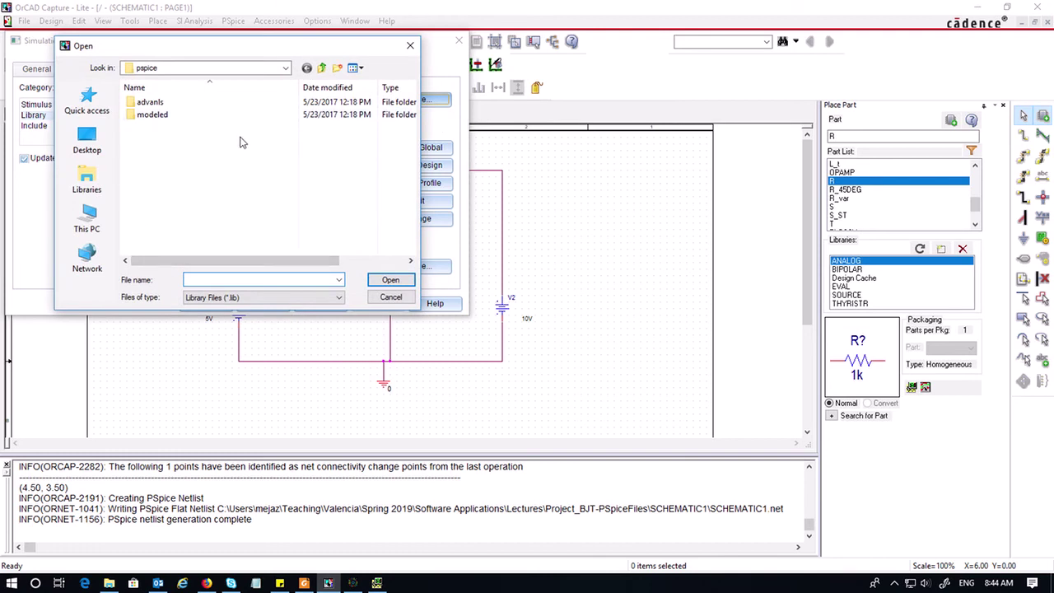
double_click(161, 103)
left_click(321, 67)
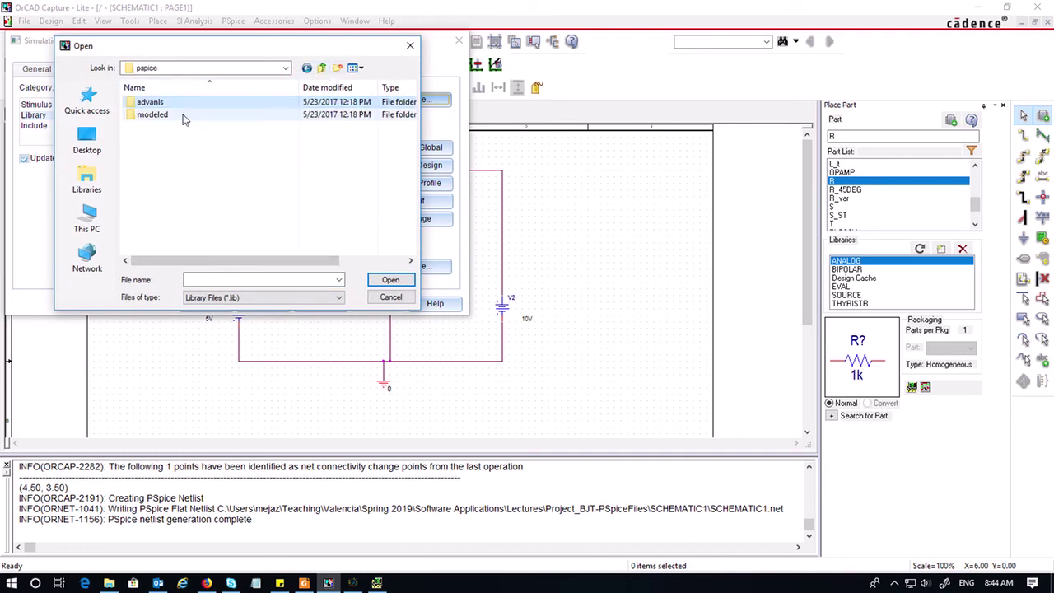
double_click(157, 115)
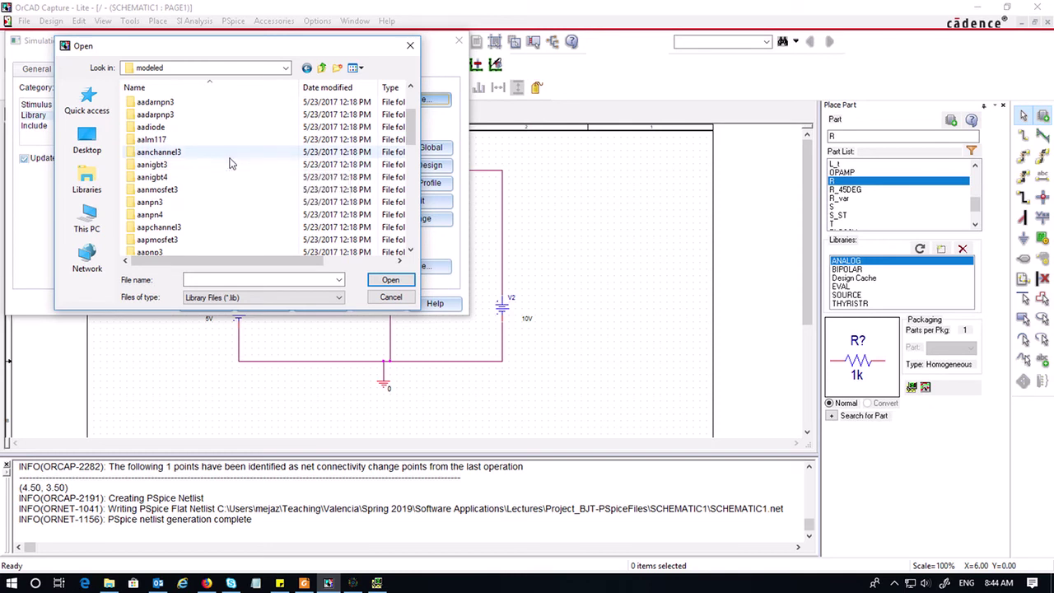
scroll(230, 163, "down", 10)
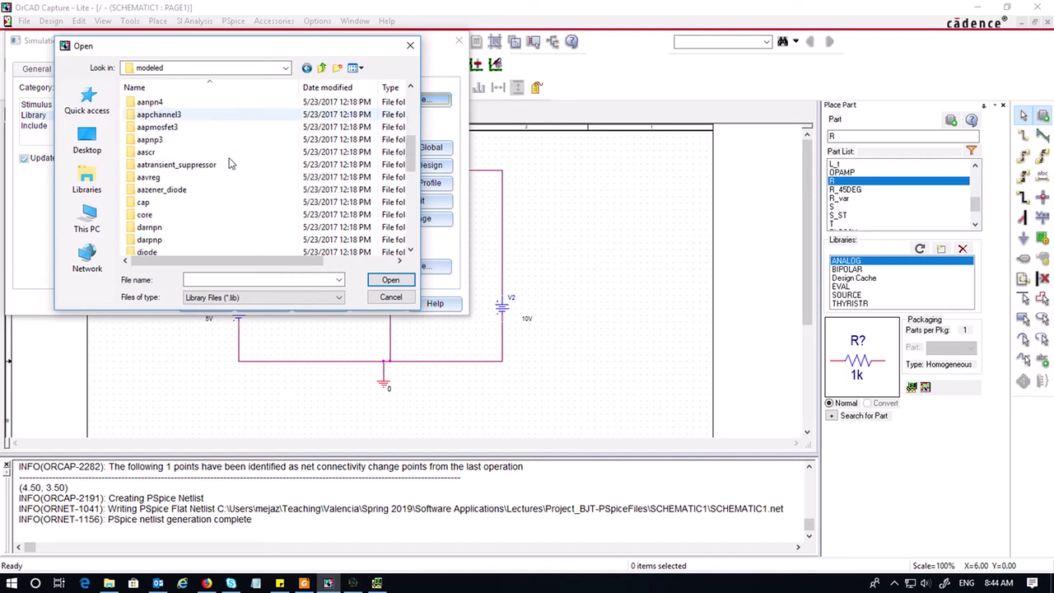
left_click(285, 67)
left_click(390, 286)
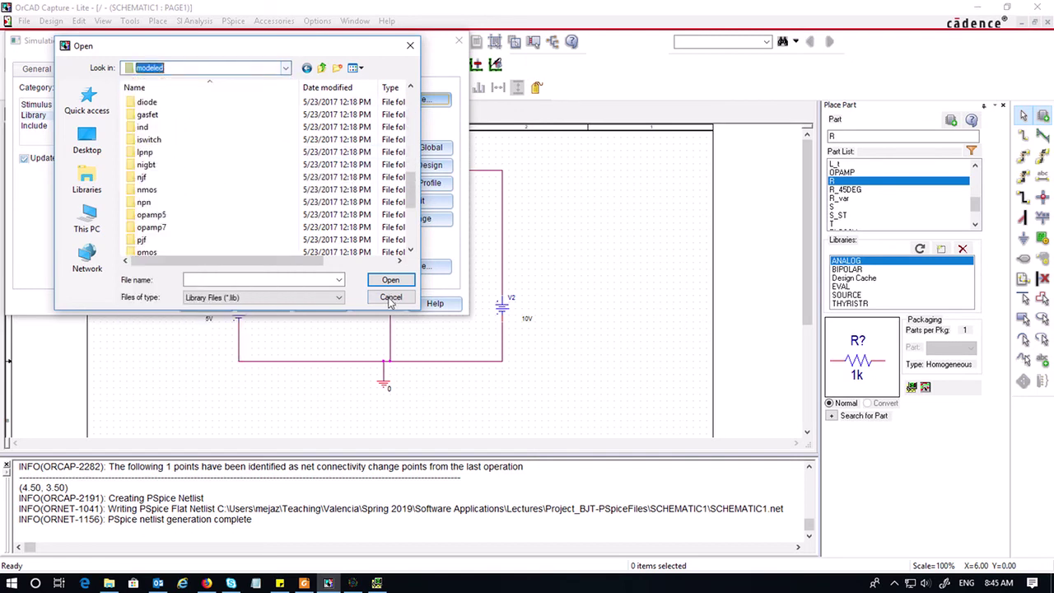
left_click(391, 297)
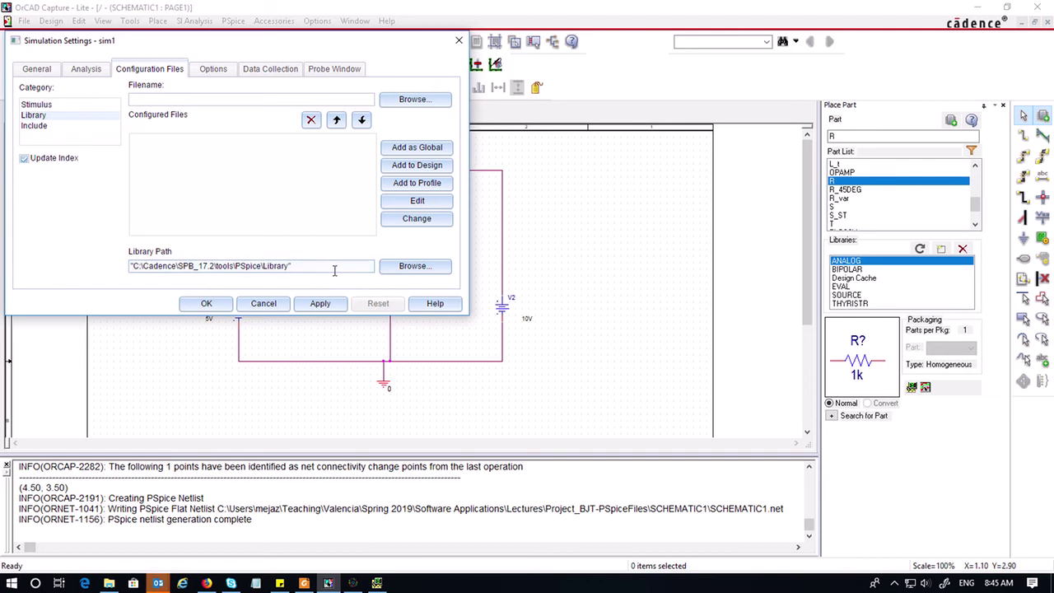
- Choose bipolar.lib from the tools\pspice\library folder, add it to the design's configured libraries and accept the sim1 settings
left_click(423, 100)
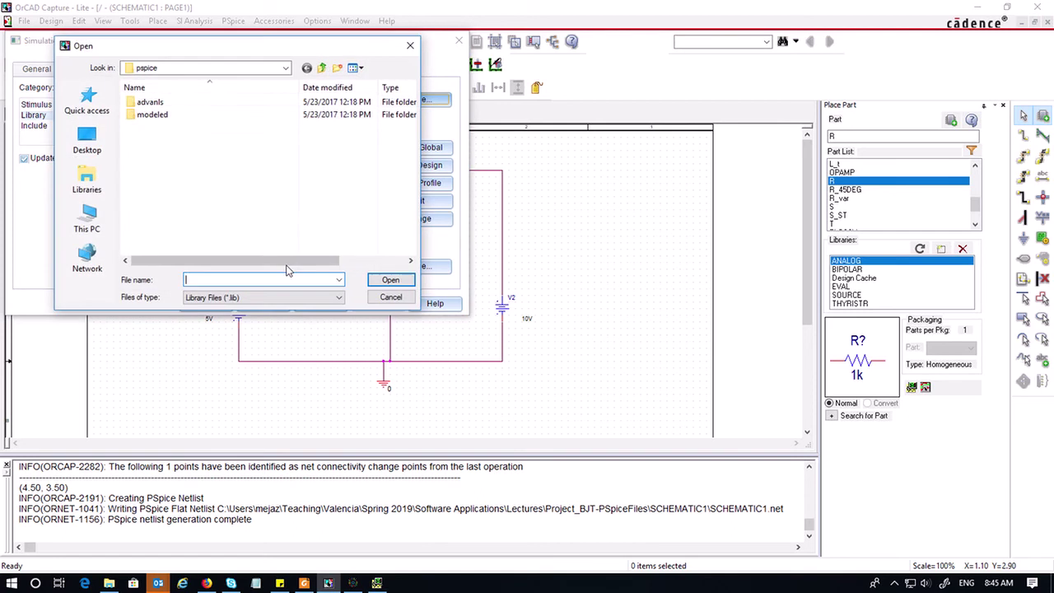
left_click(285, 69)
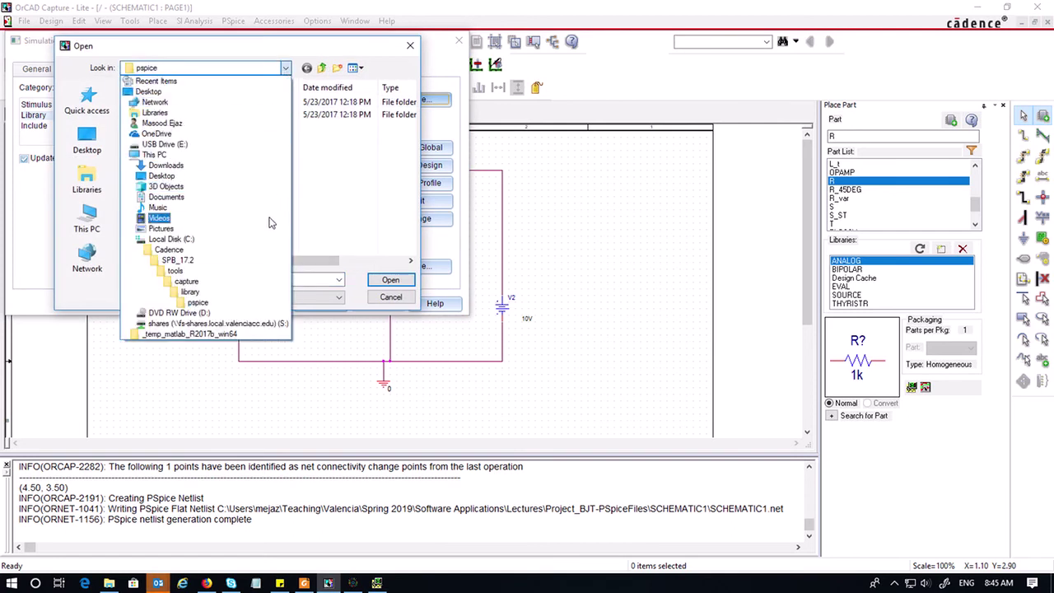
left_click(205, 271)
double_click(156, 192)
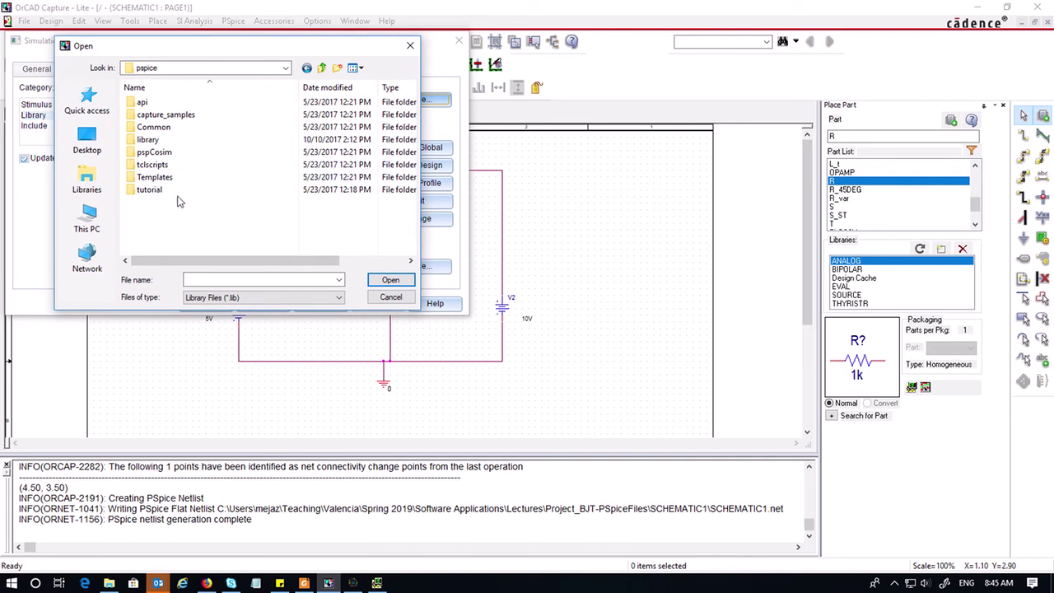
double_click(149, 140)
left_click_drag(233, 50, 554, 63)
scroll(511, 207, "down", 4)
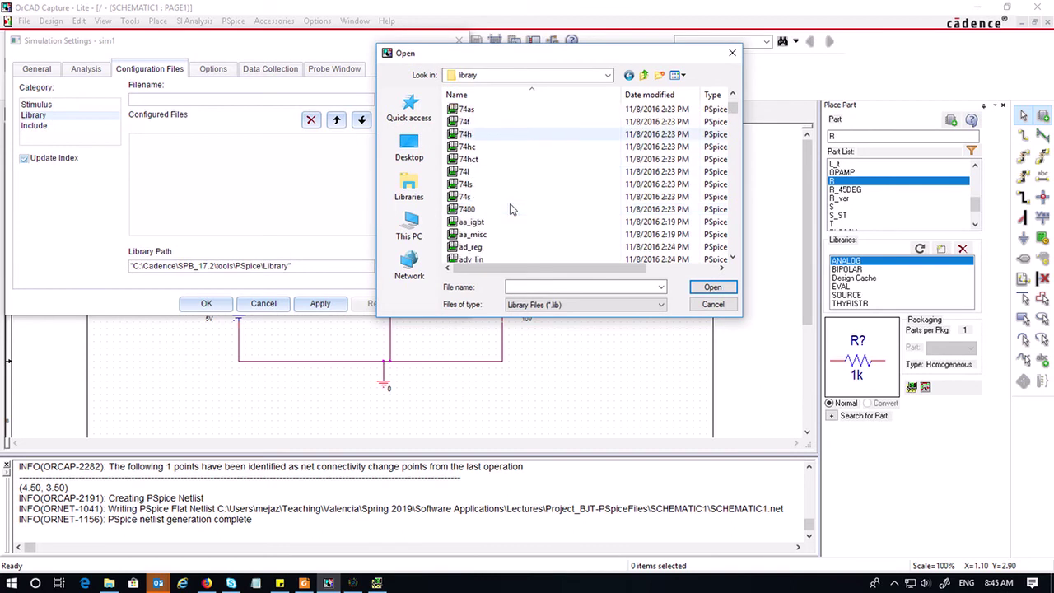
scroll(552, 190, "down", 3)
scroll(550, 187, "down", 2)
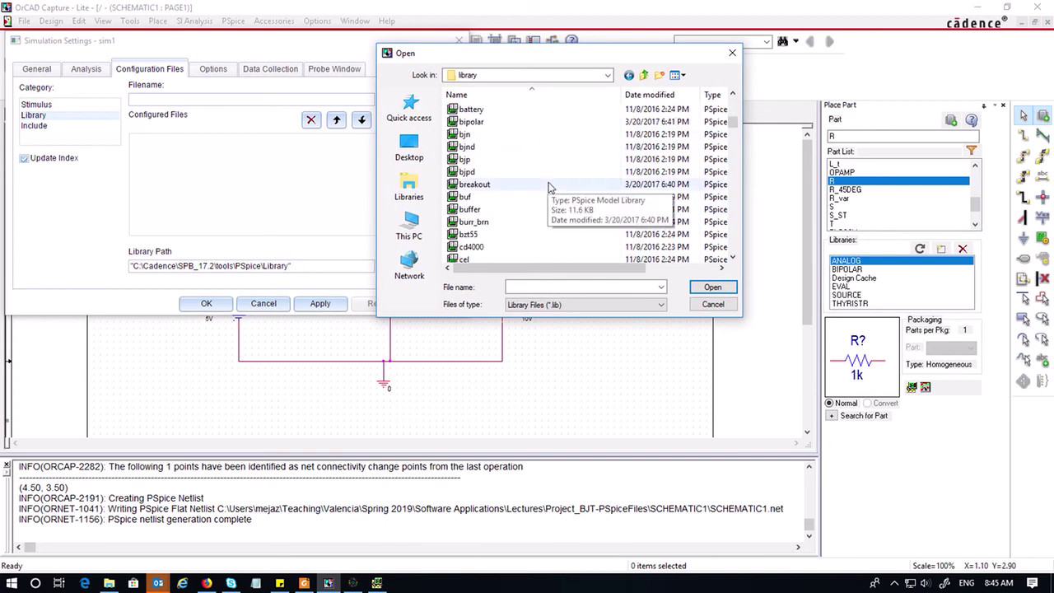
double_click(481, 124)
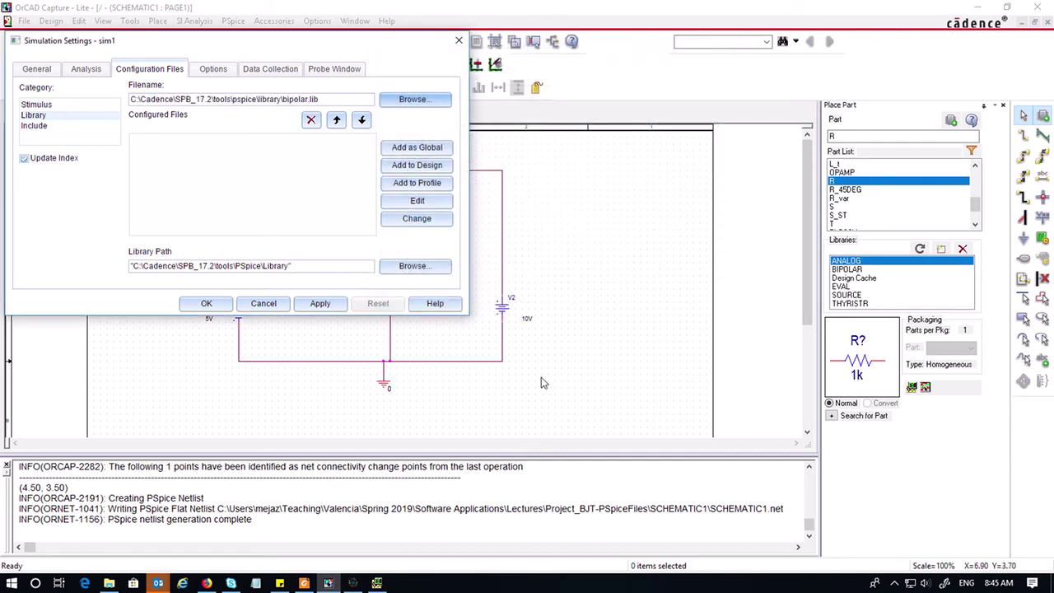
left_click(418, 166)
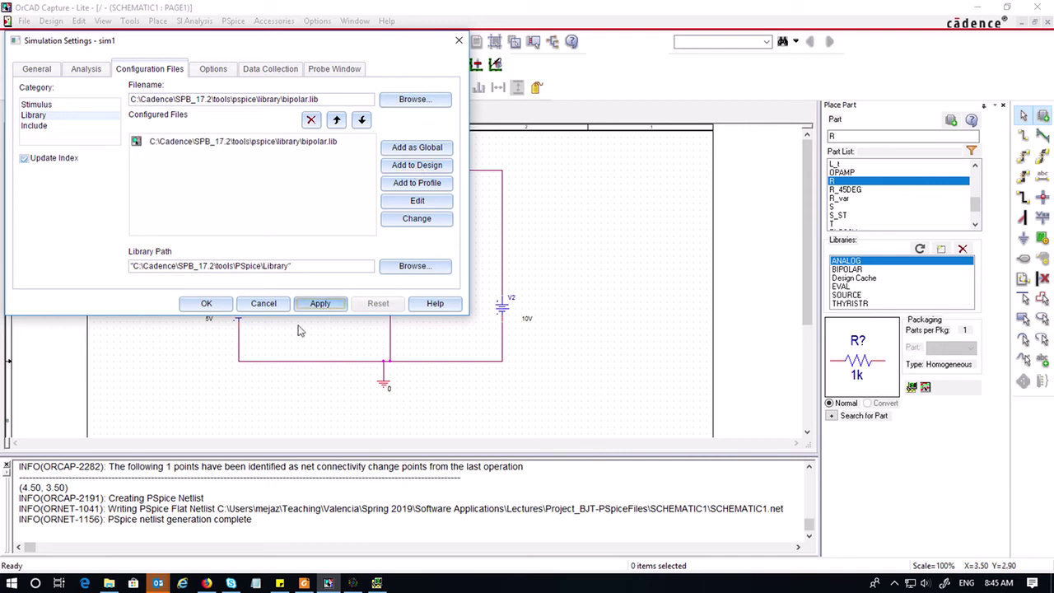
left_click(207, 304)
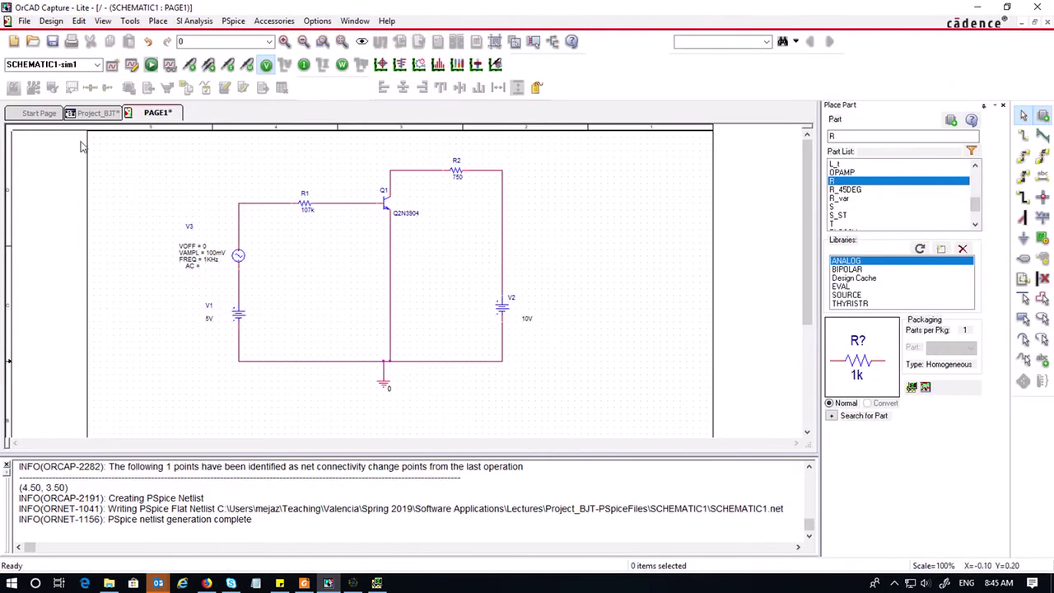
- Run the sim1 simulation and add a second plot to the PSpice A/D waveform window
left_click(151, 64)
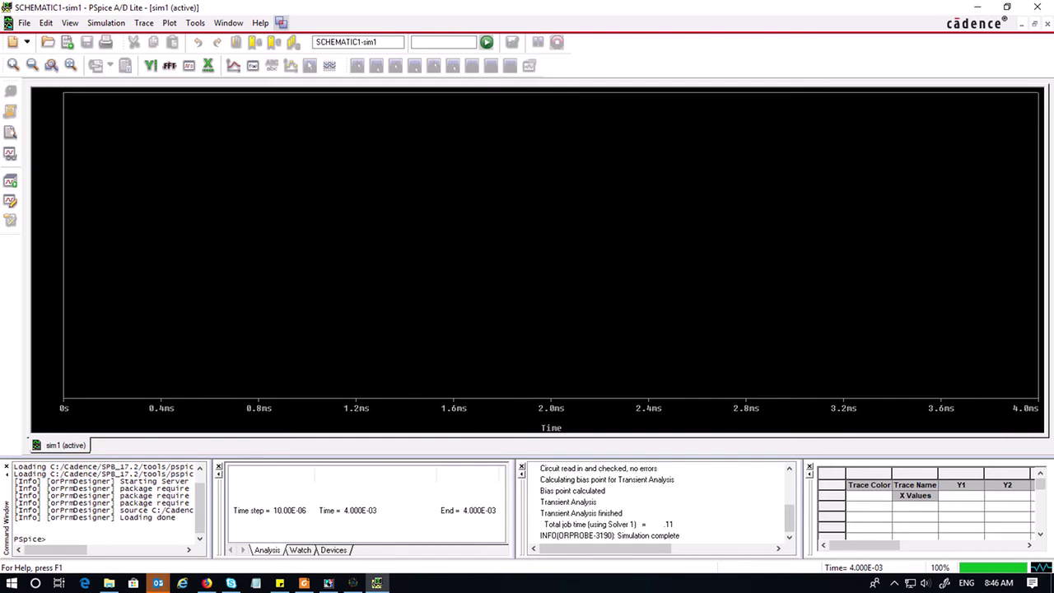
mouse_move(331, 585)
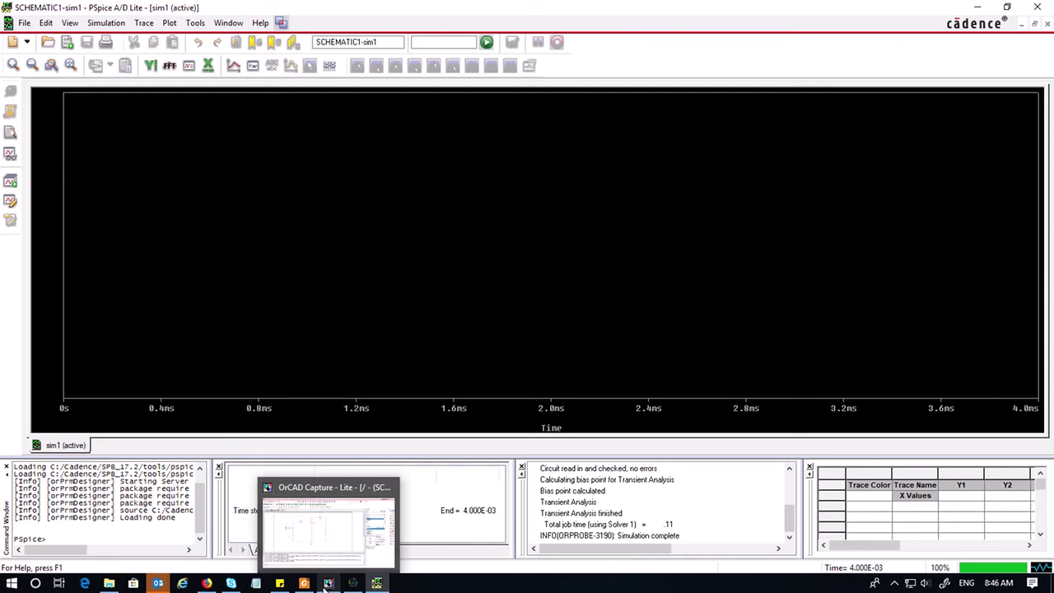
left_click(329, 583)
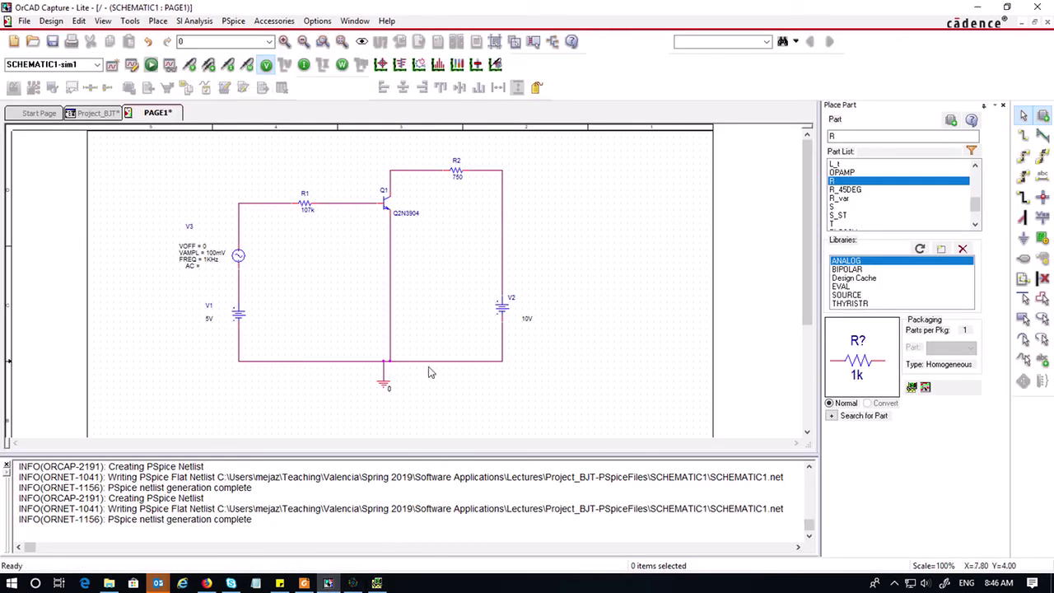
left_click(384, 583)
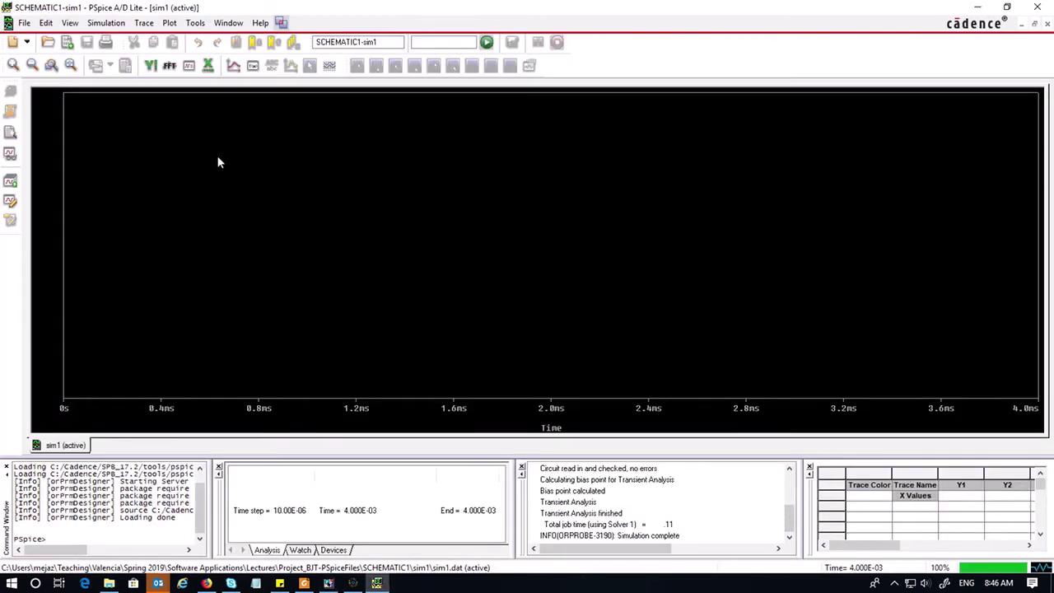
left_click(169, 23)
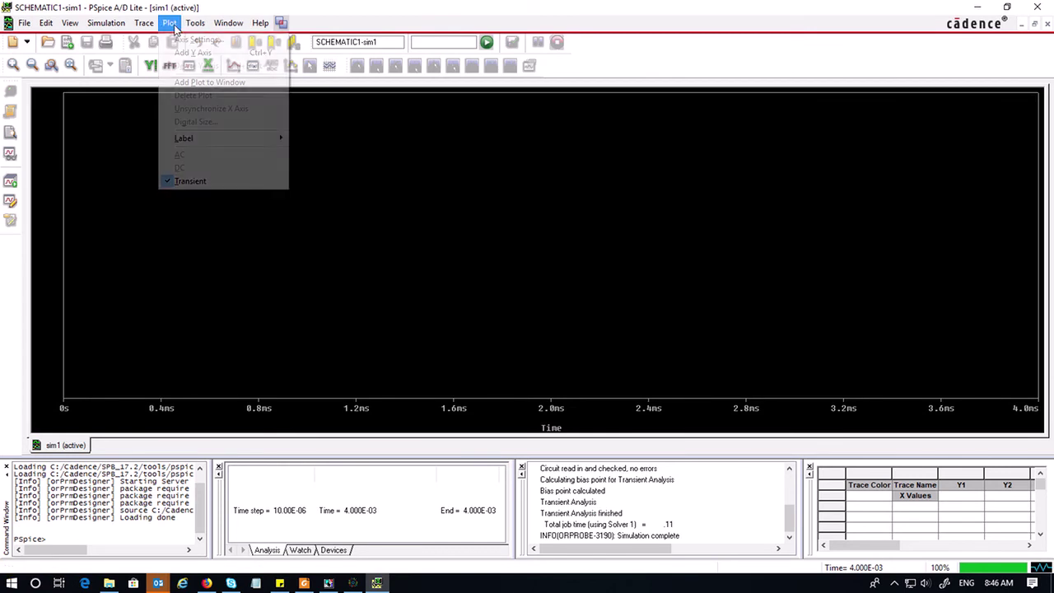
left_click(207, 80)
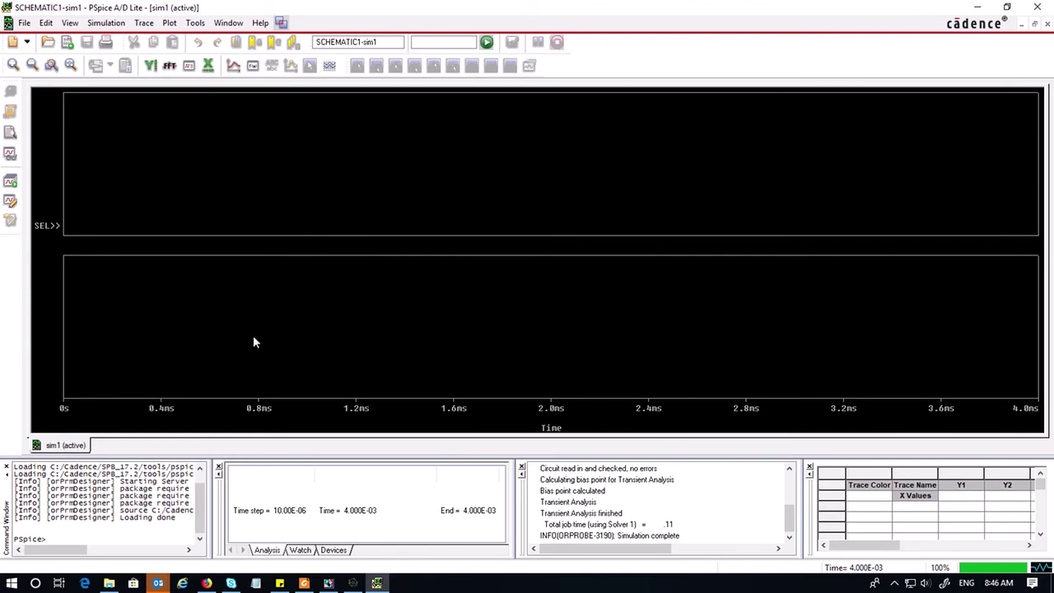
- Switch to OrCAD Capture, place a voltage marker on the wire at Q1's base, and return to PSpice A/D to view its trace
left_click(328, 583)
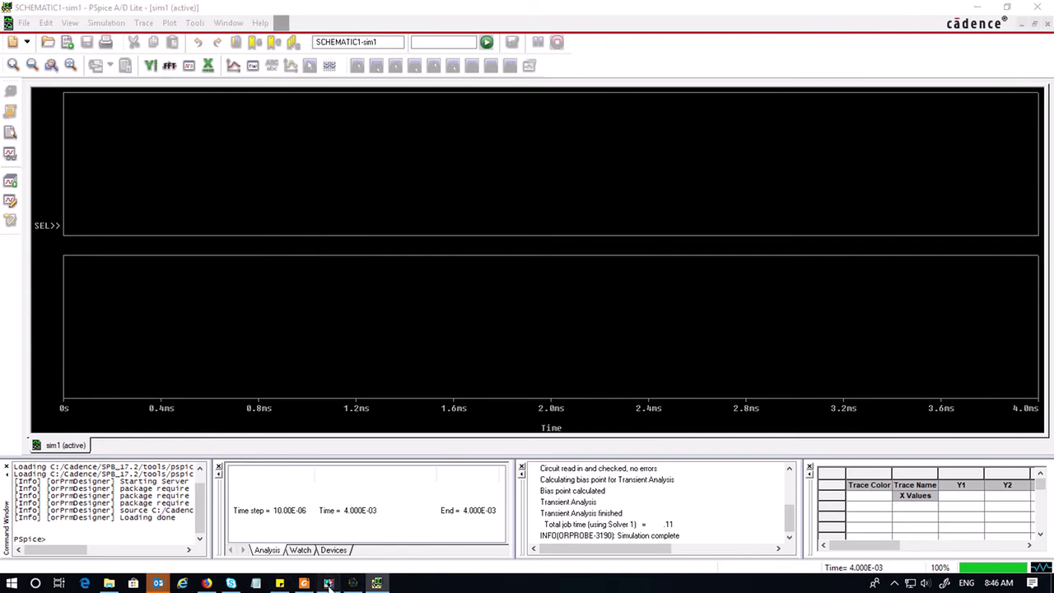
left_click(190, 64)
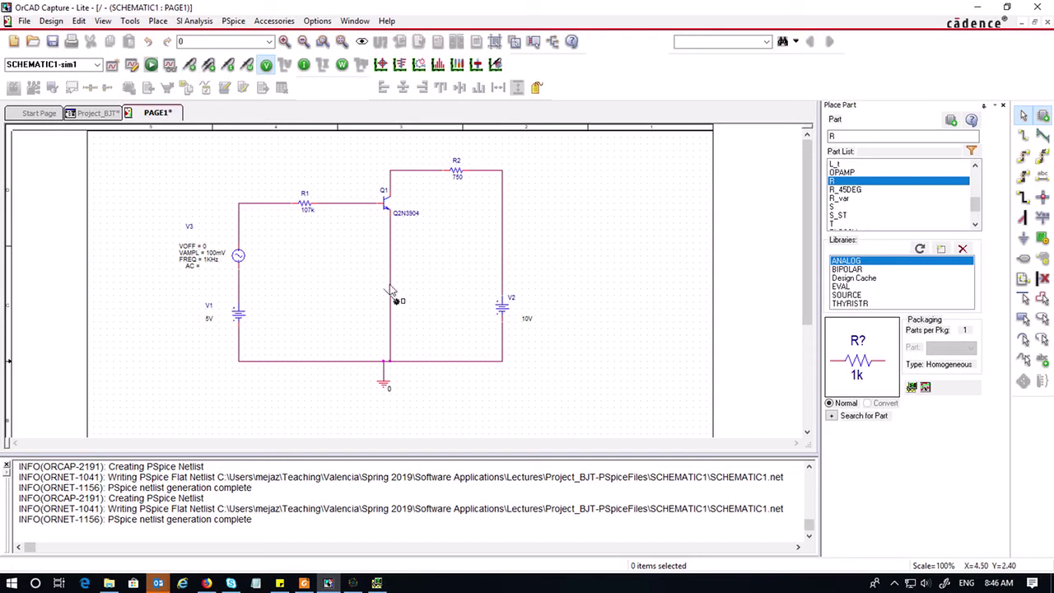
left_click(371, 210)
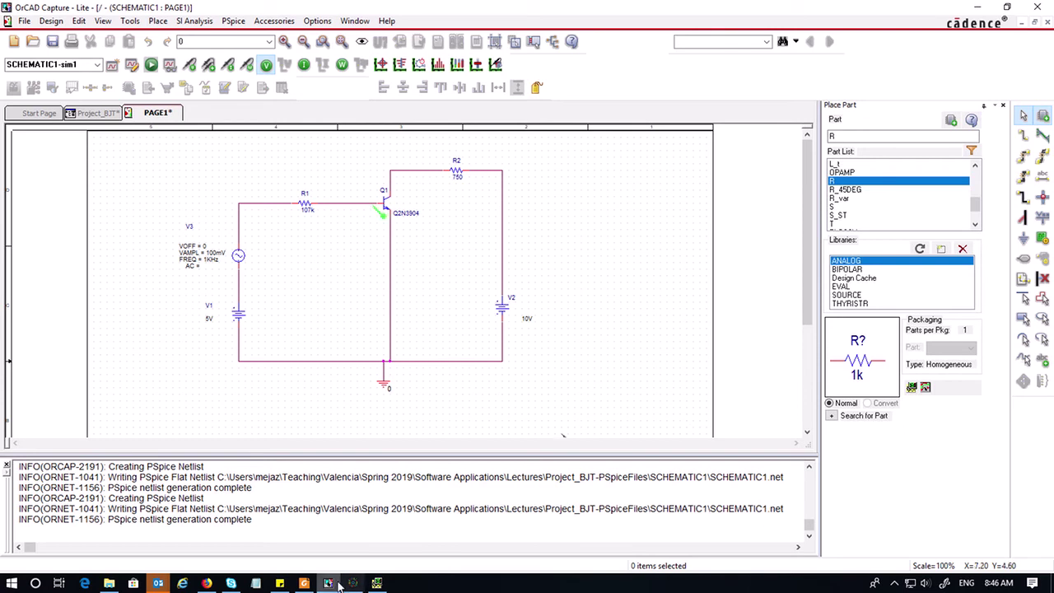
left_click(381, 585)
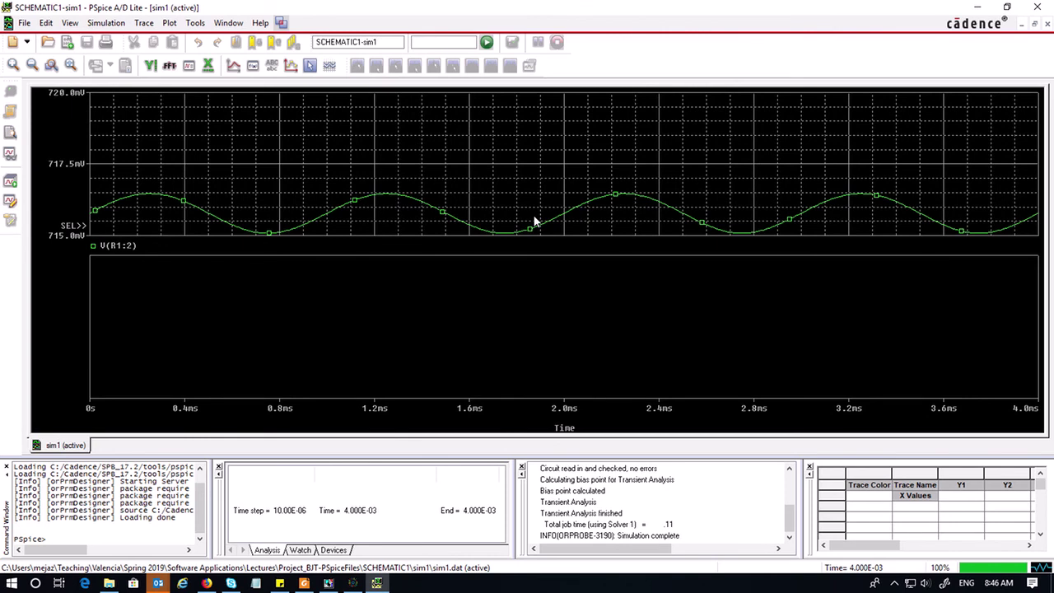
- Select the empty plot in PSpice A/D, place a voltage marker on Q1's collector in OrCAD Capture, and view its trace
left_click(329, 583)
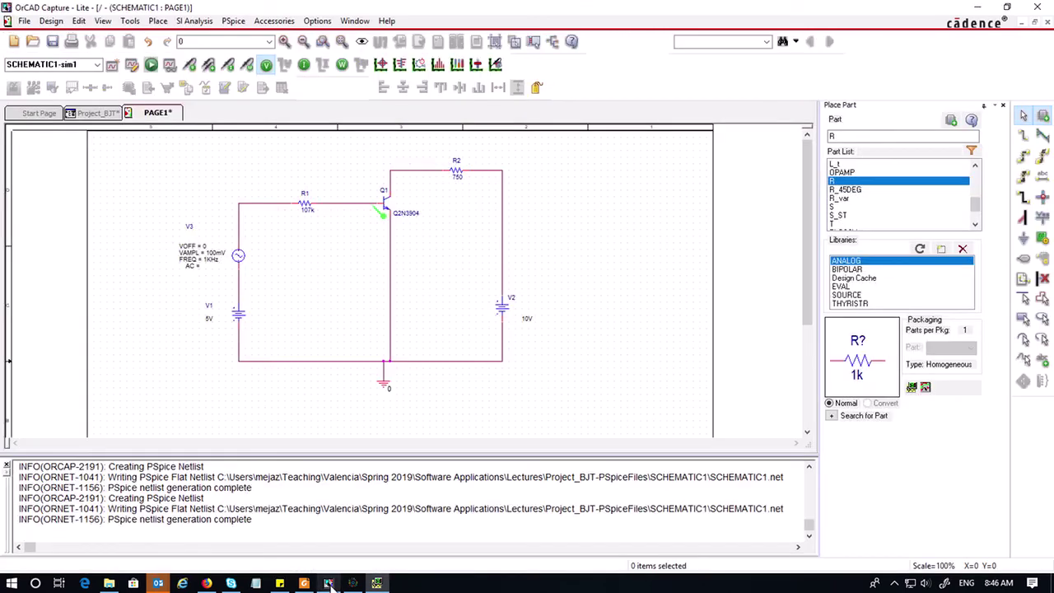
left_click(377, 583)
left_click(225, 317)
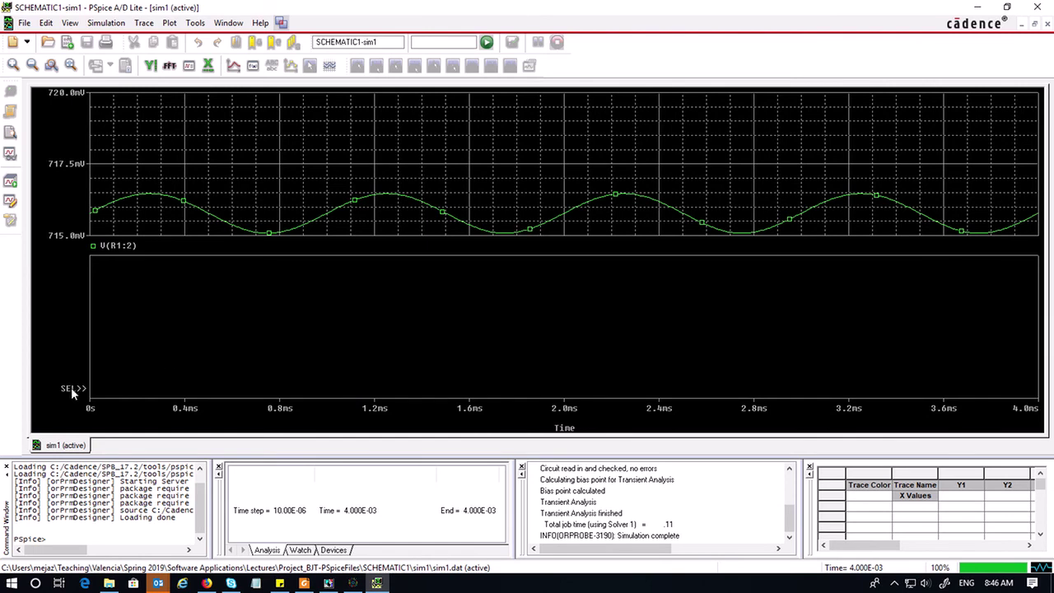
left_click(328, 583)
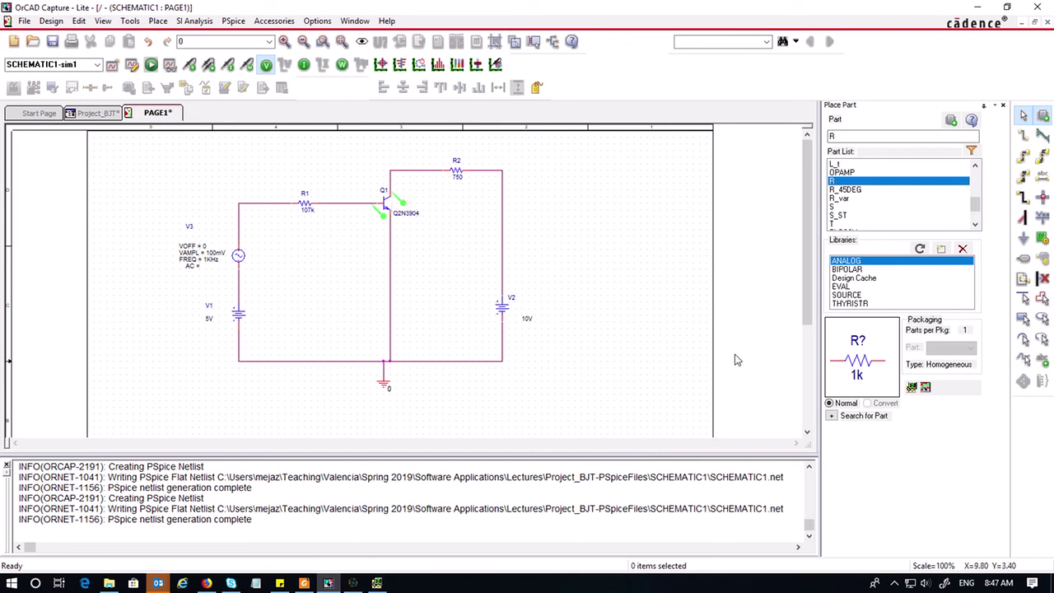
left_click(376, 583)
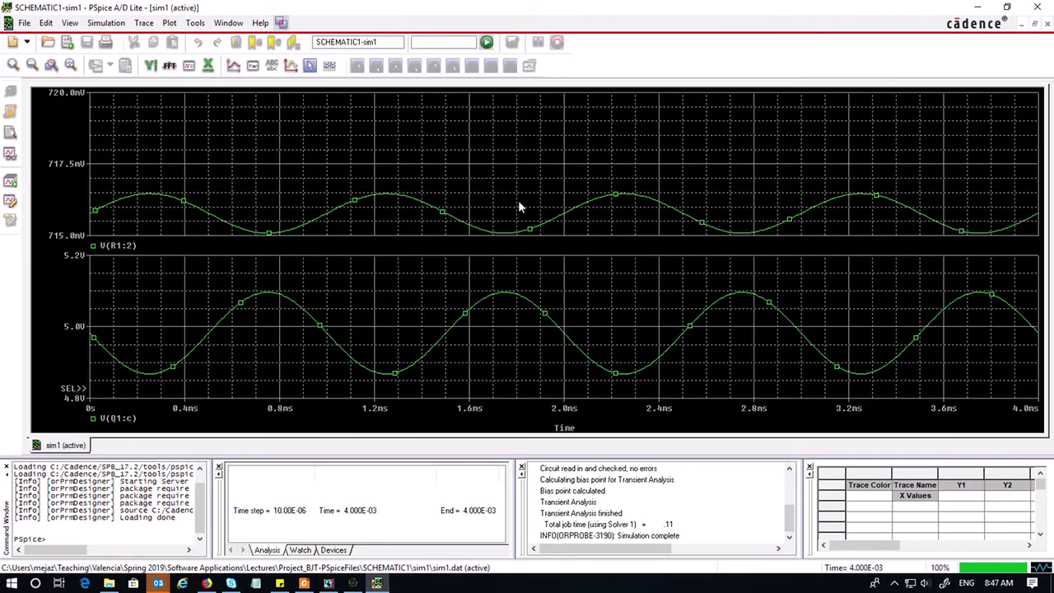
- Move the base wire's voltage marker onto Q1's base pin in OrCAD Capture and return to the PSpice A/D waveforms
left_click(329, 582)
left_click(377, 212)
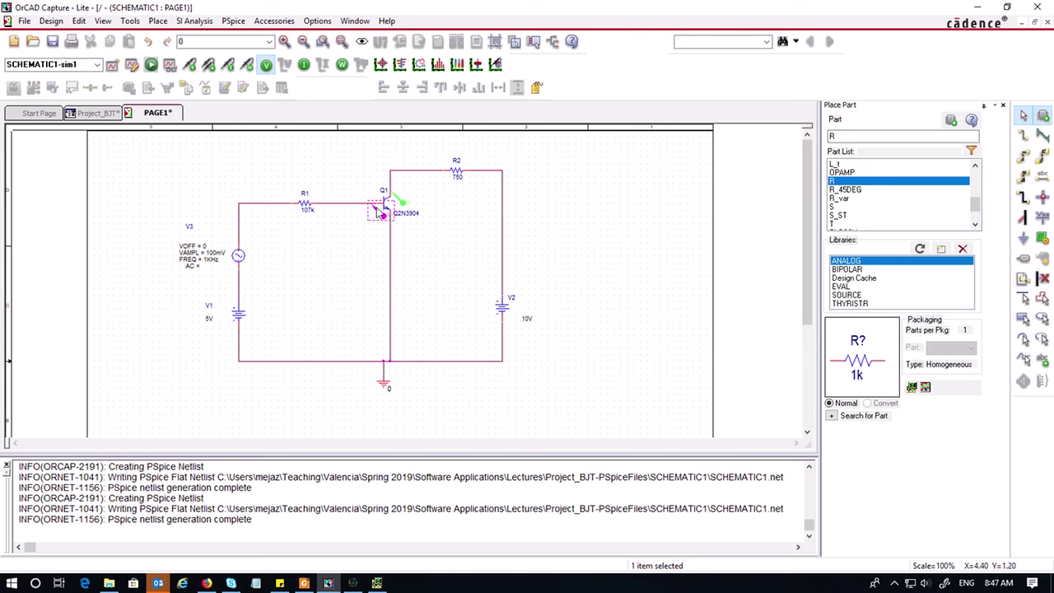
left_click(416, 274)
left_click(377, 584)
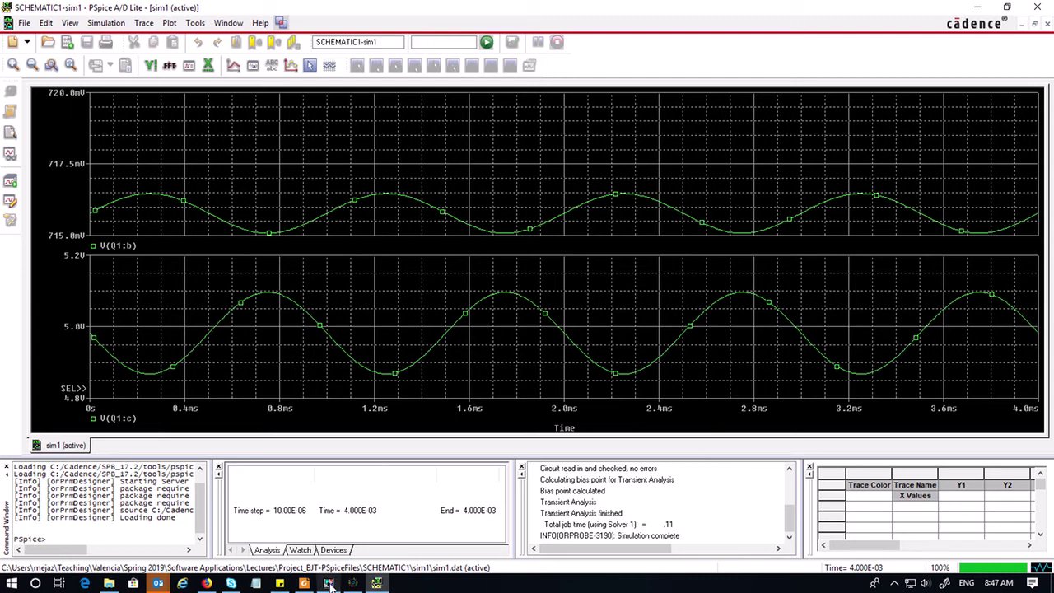
mouse_move(327, 583)
left_click(288, 527)
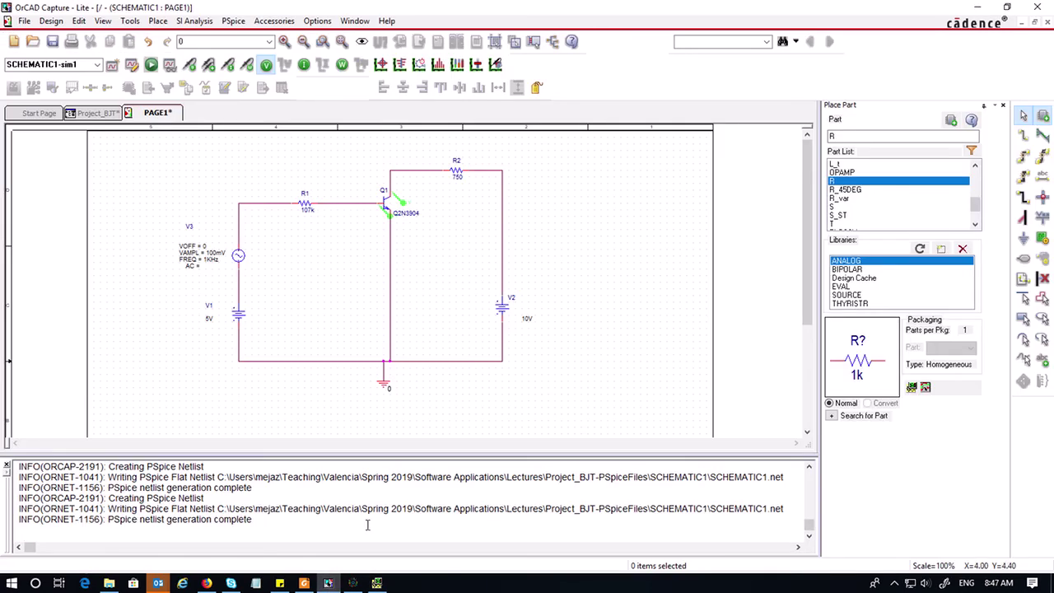
left_click(377, 583)
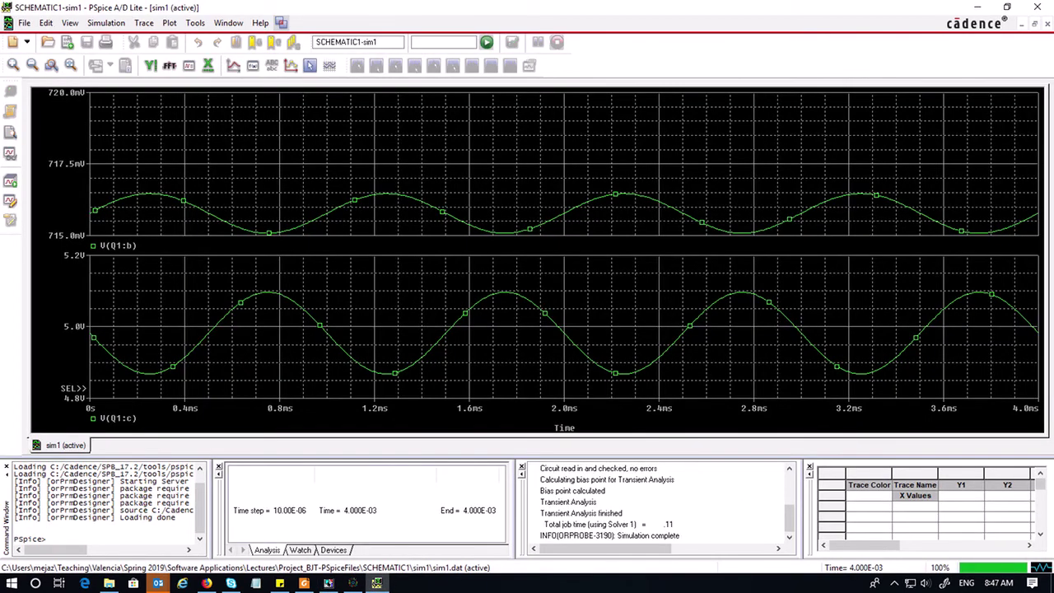
key("F10")
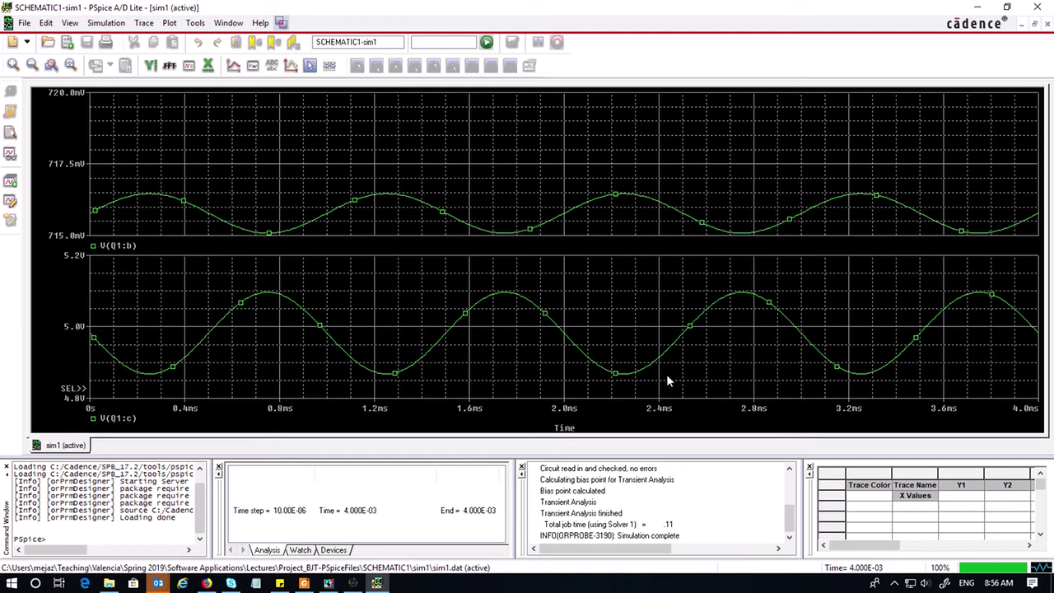
- Turn on the cursors and place cursor 1 at about 0.72 ms and cursor 2 at about 1.16 ms on the V(Q1:c) trace
left_click(310, 69)
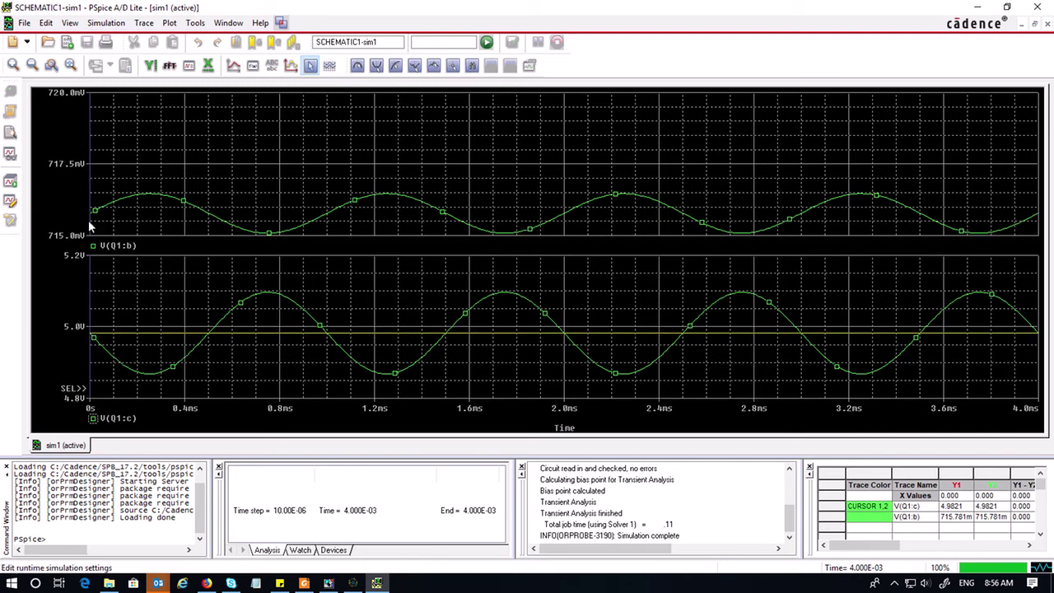
left_click(141, 152)
left_click_drag(91, 153, 263, 151)
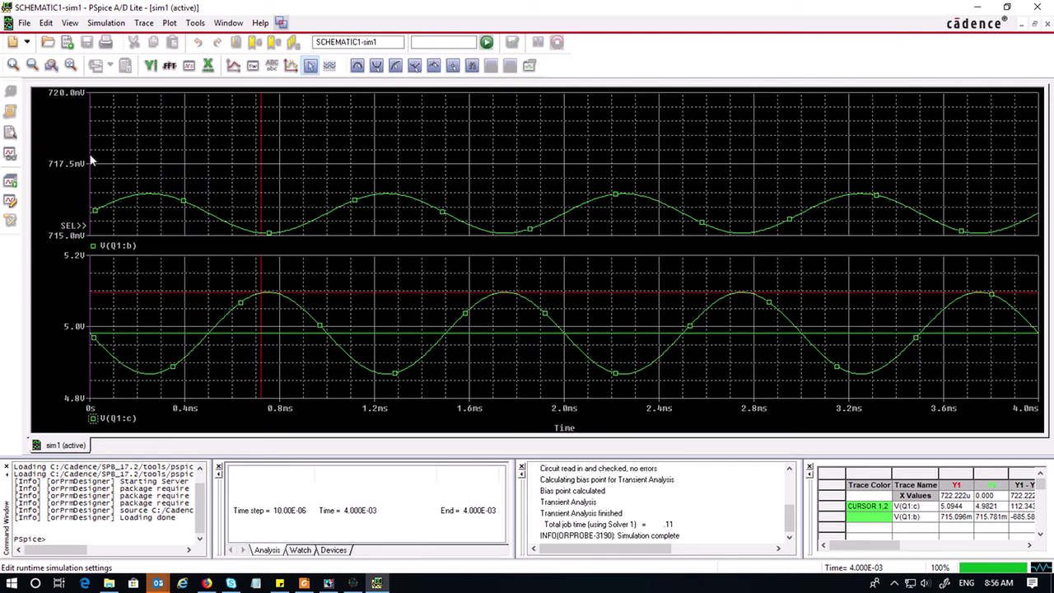
right_click_drag(90, 156, 364, 167)
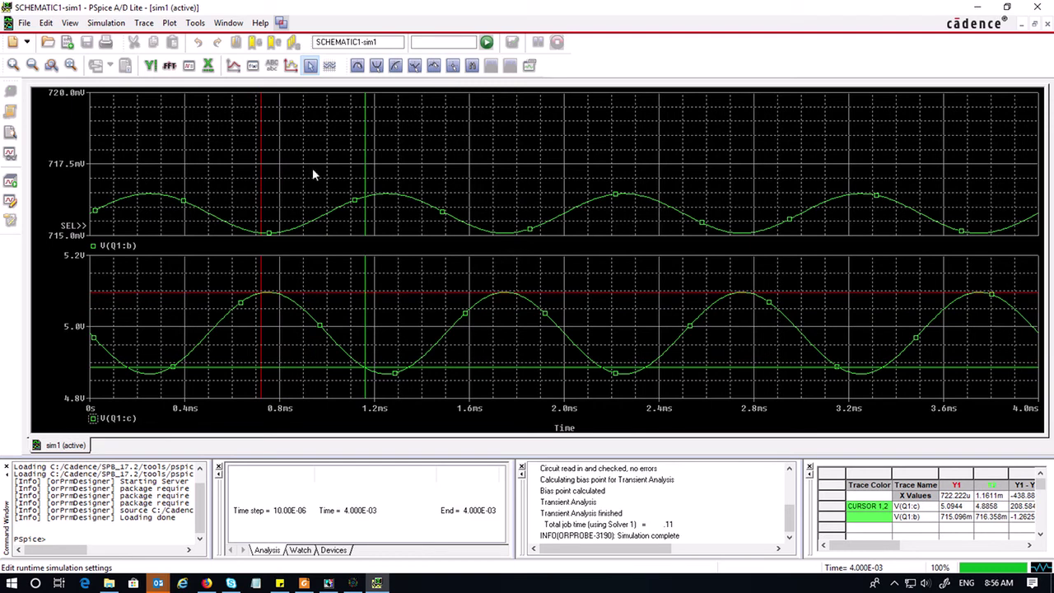
- Move cursor 1 to about 0.725 ms and cursor 2 to about 1.54 ms on the V(Q1:c) trace
mouse_move(261, 150)
left_mouse_down()
mouse_move(201, 145)
mouse_move(261, 148)
left_mouse_up()
right_click(367, 144)
right_click_drag(367, 140, 456, 134)
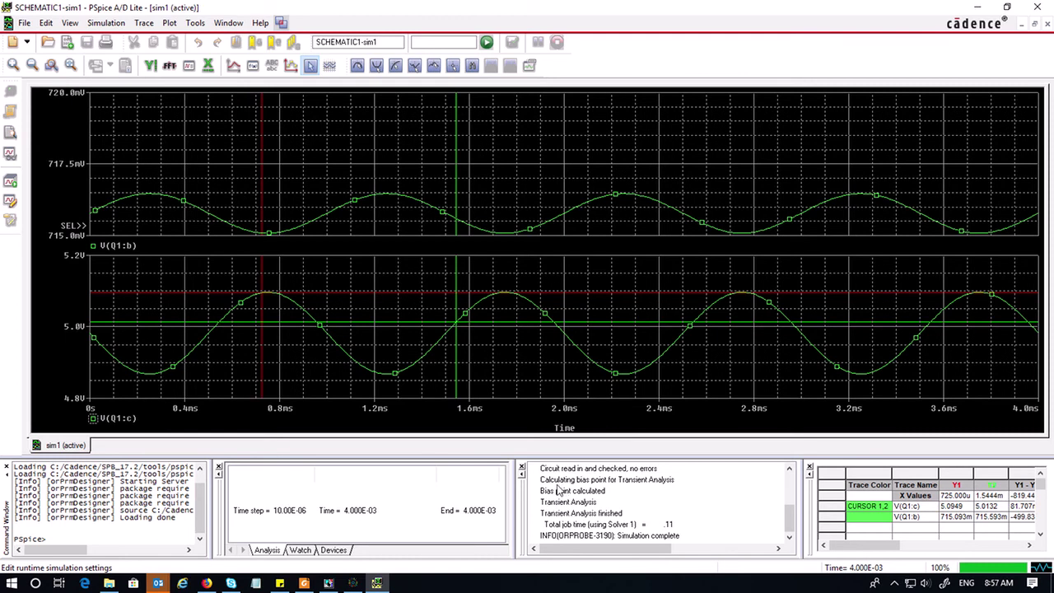
- Close the simulation output, simulation status and command windows, keeping only the cursor values window open below the plots
left_click(520, 467)
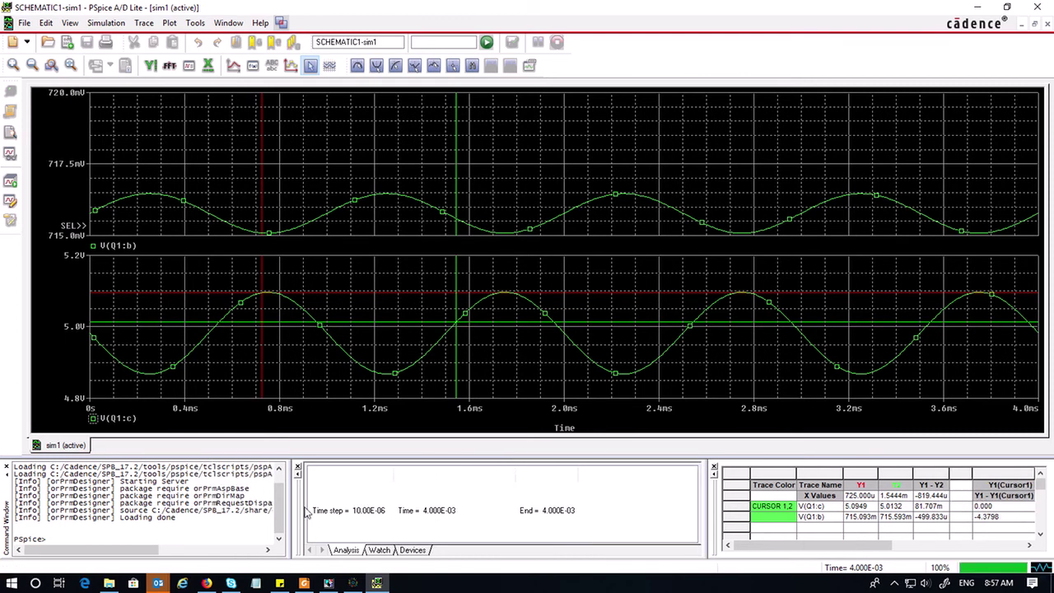
left_click(298, 467)
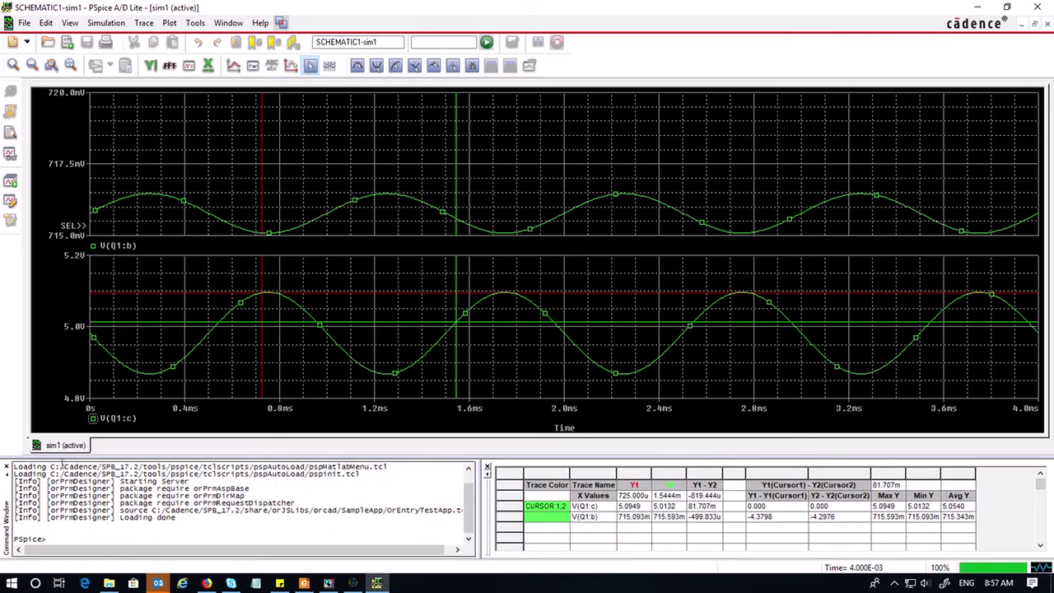
left_click(6, 468)
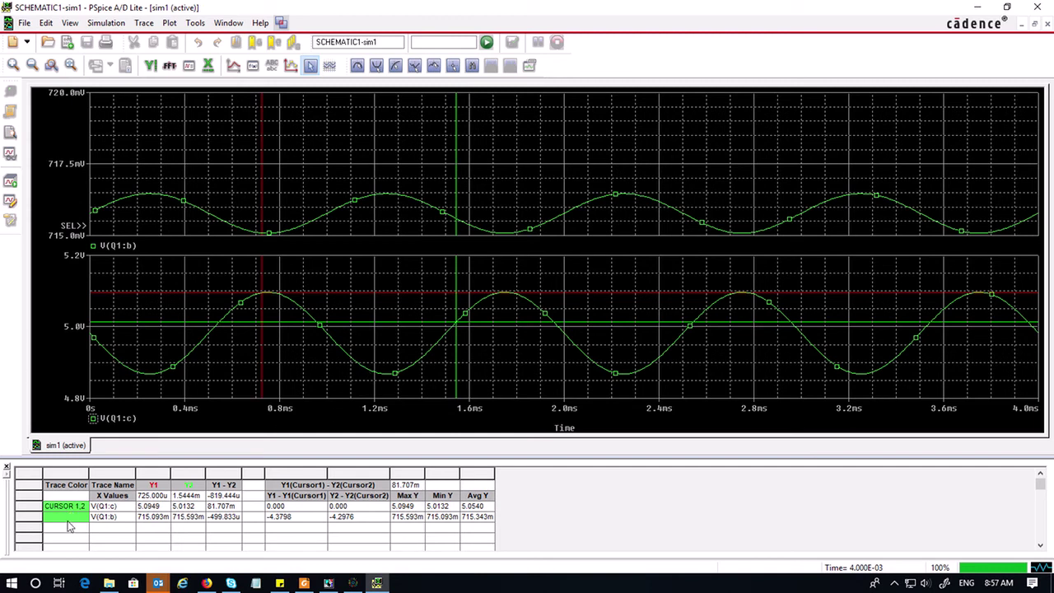
left_click(360, 370)
left_click(360, 364)
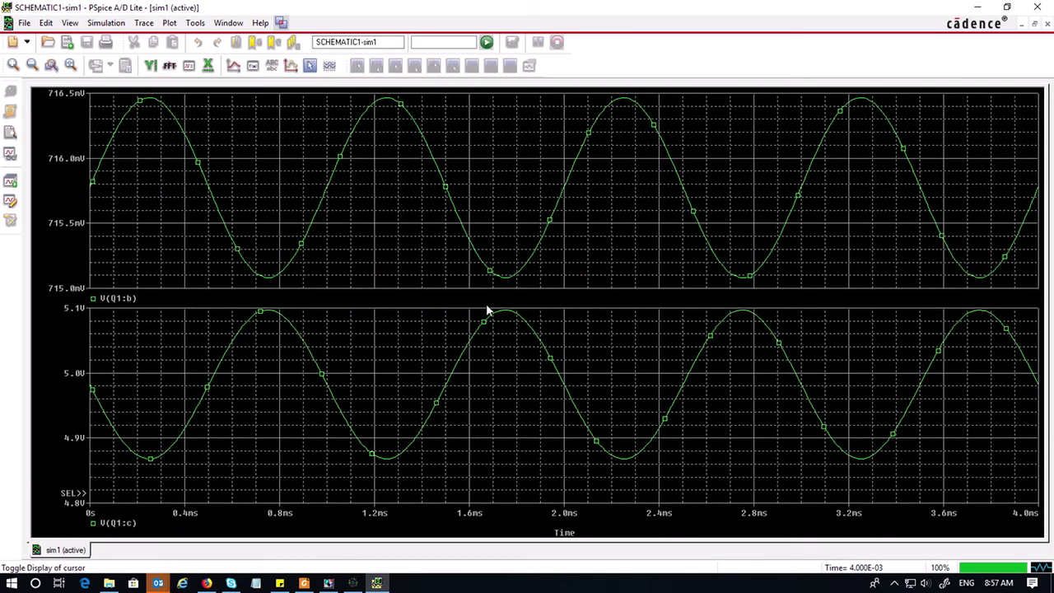
- Turn off the cursors and change the V(Q1:c) trace color to yellow
left_click(310, 66)
left_click(444, 386)
right_click(444, 386)
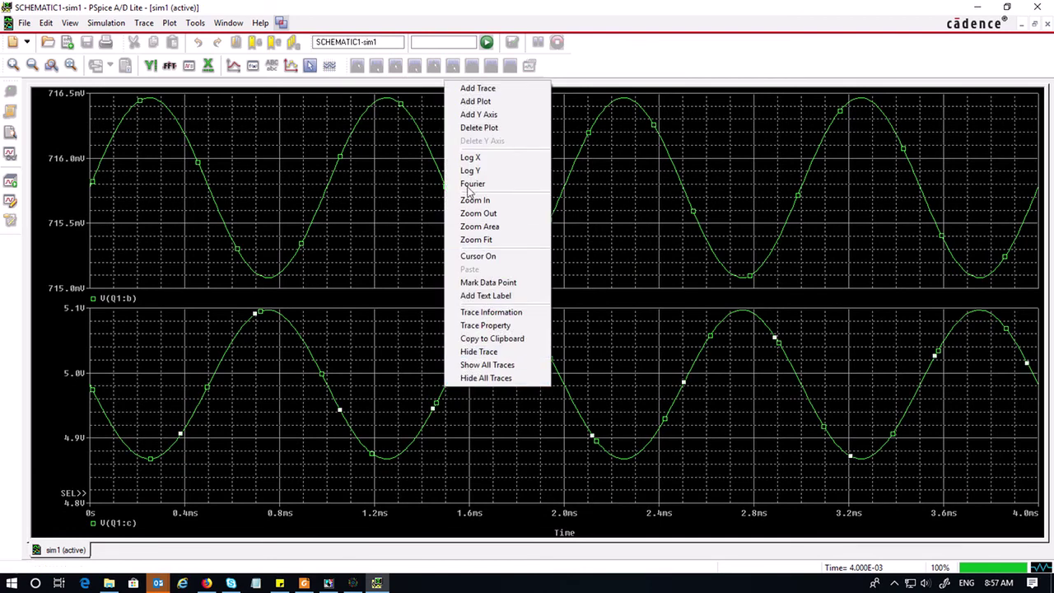
left_click(511, 328)
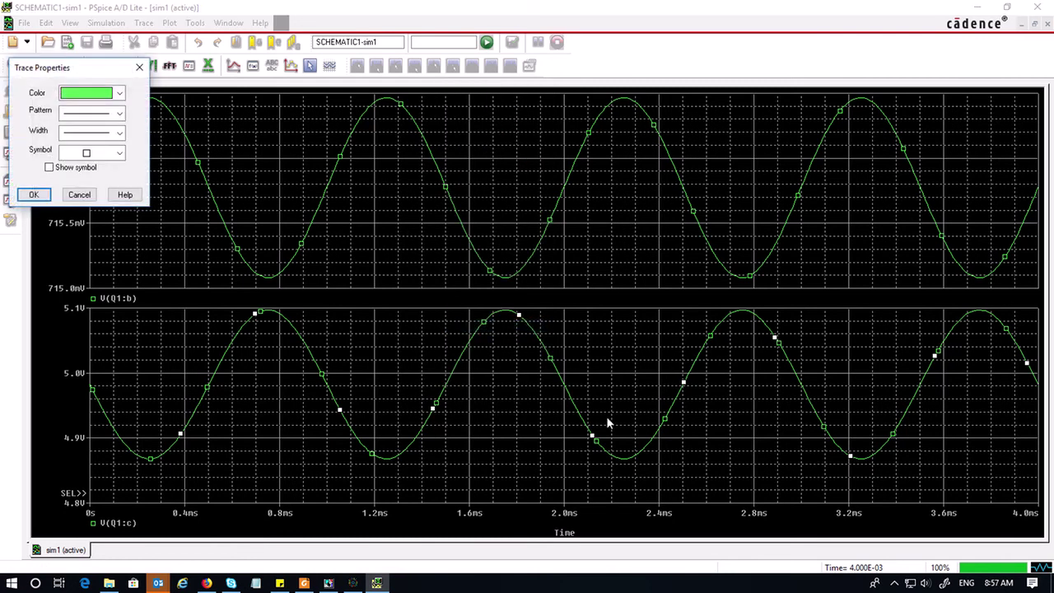
left_click(118, 99)
left_click(113, 151)
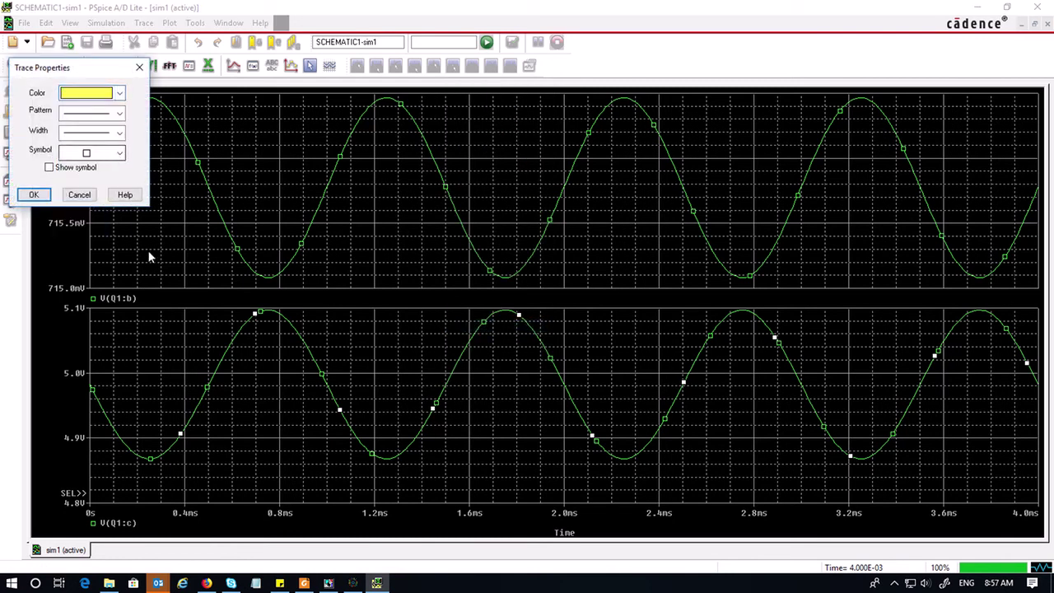
left_click(34, 194)
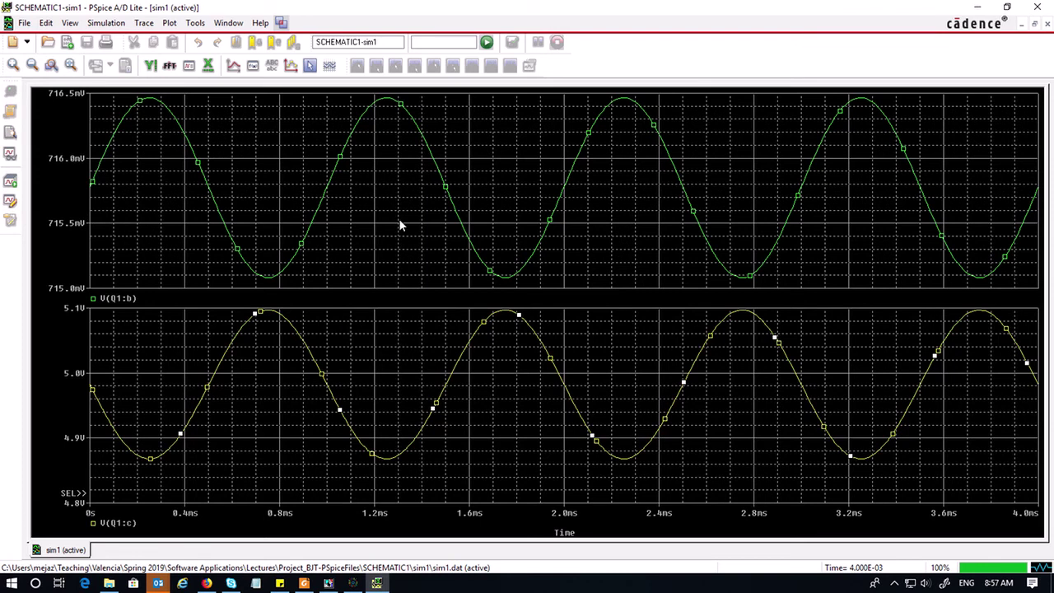
left_click(503, 435)
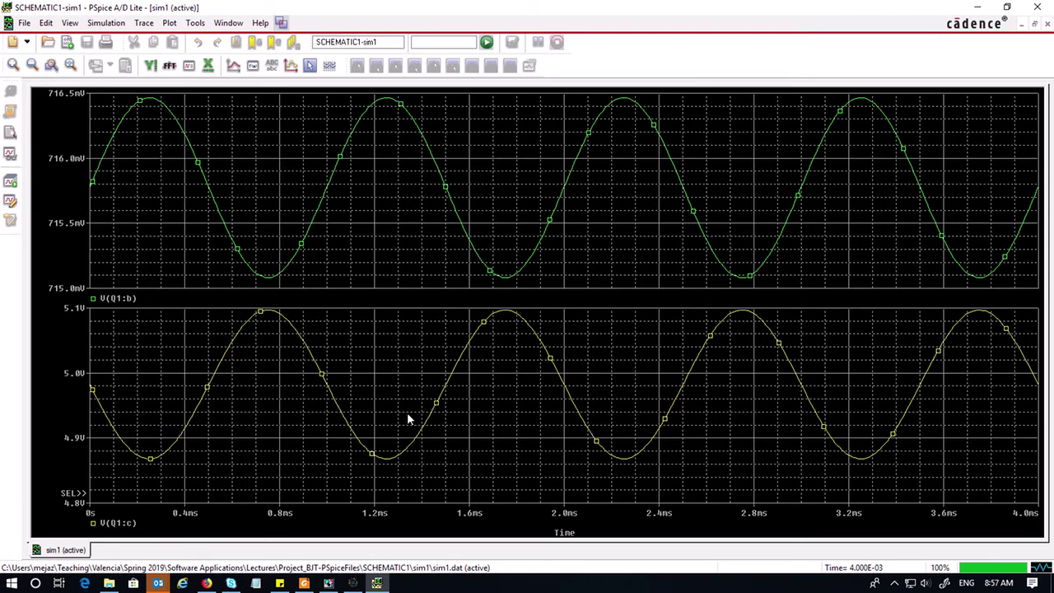
- Change the V(Q1:b) trace color to cyan
left_click(334, 175)
right_click(333, 172)
left_click(385, 415)
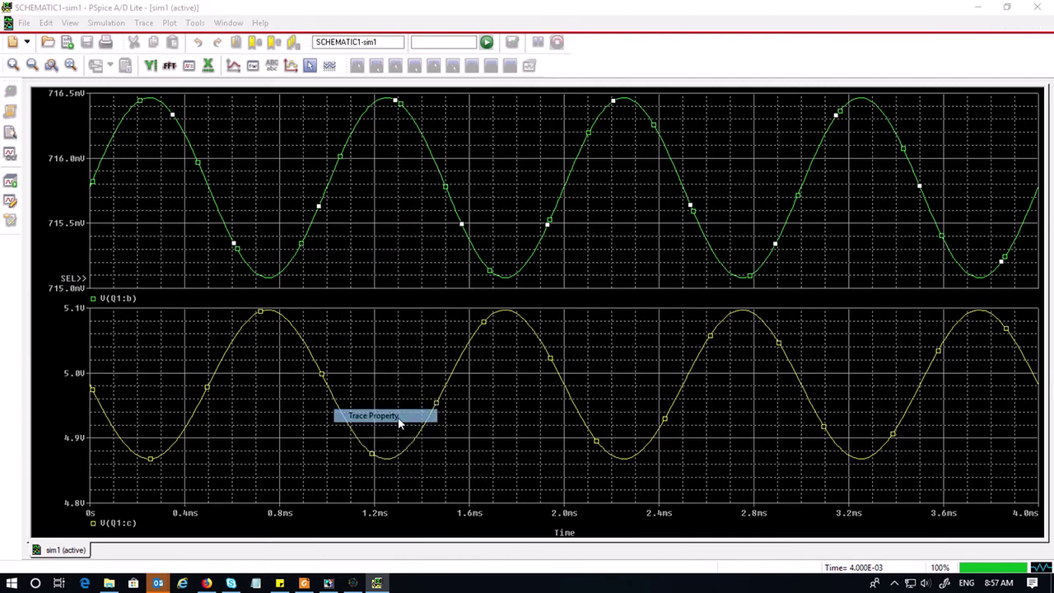
left_click(120, 97)
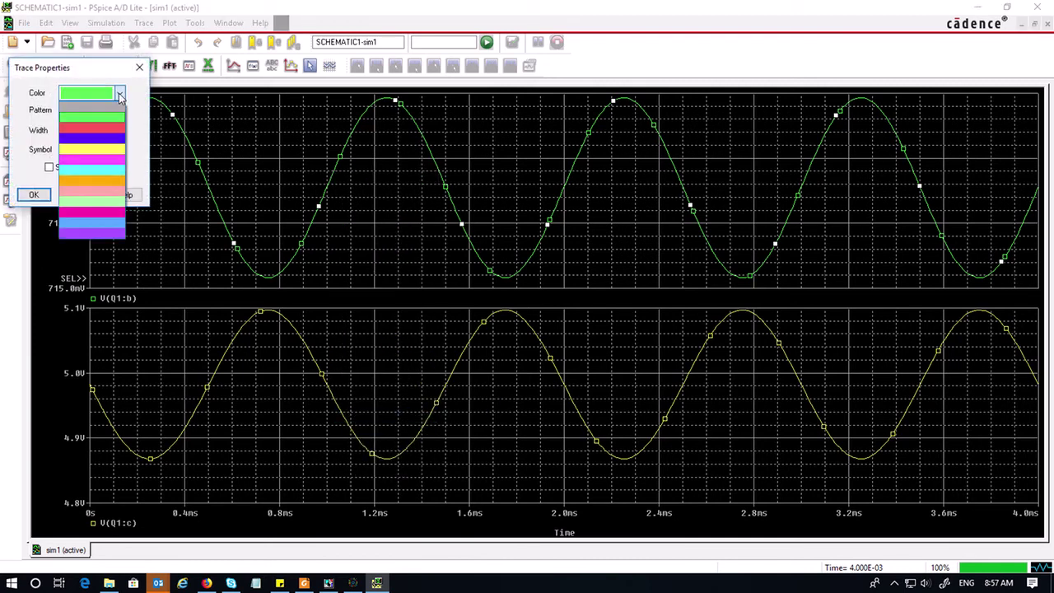
left_click(116, 170)
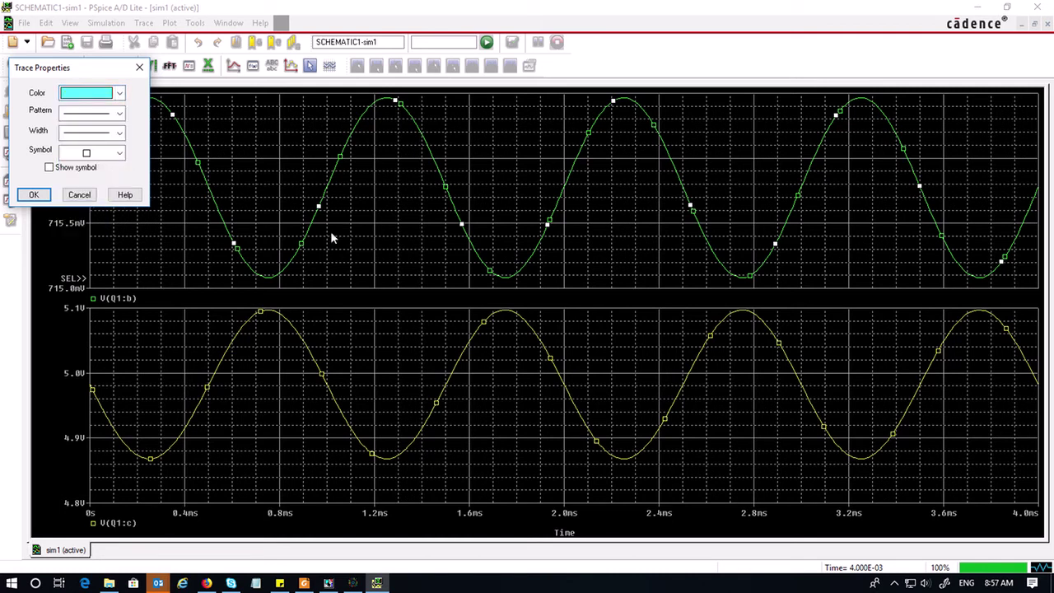
left_click(34, 195)
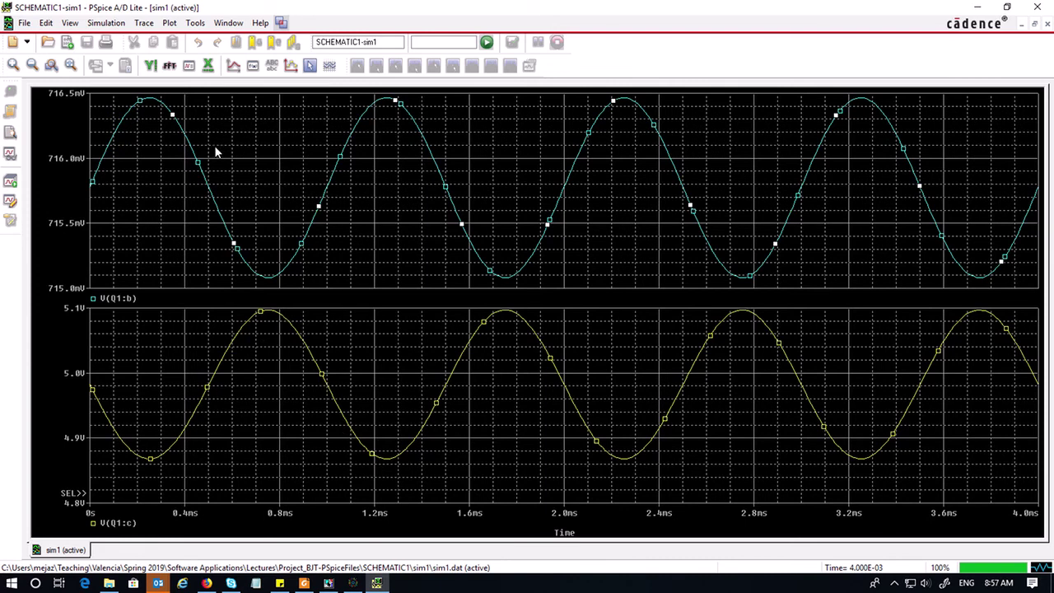
- Review the color settings and cursor settings in the Probe Settings options, leaving the values as they are
left_click(195, 22)
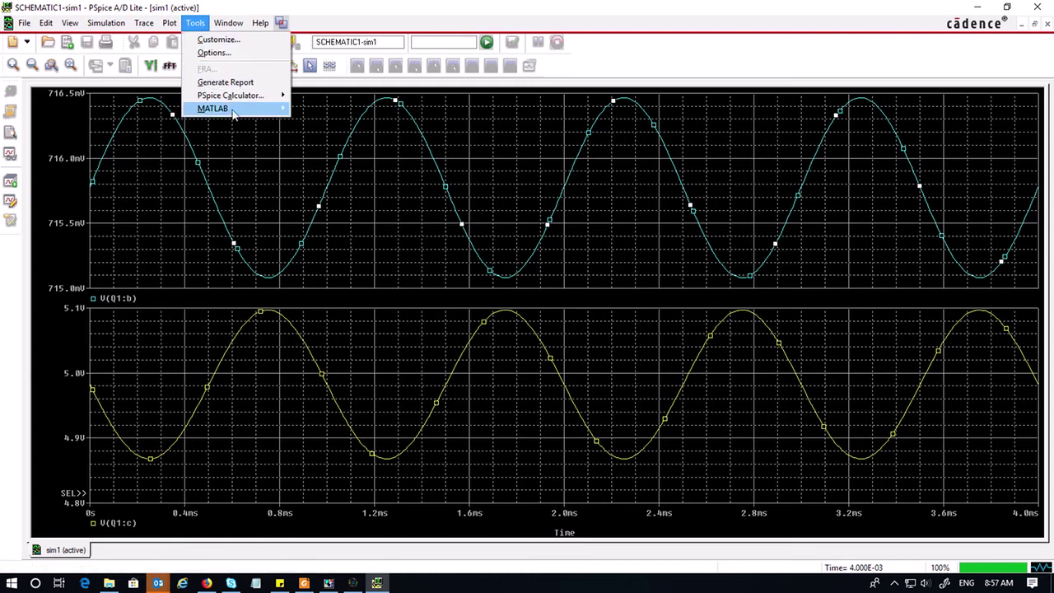
left_click(233, 52)
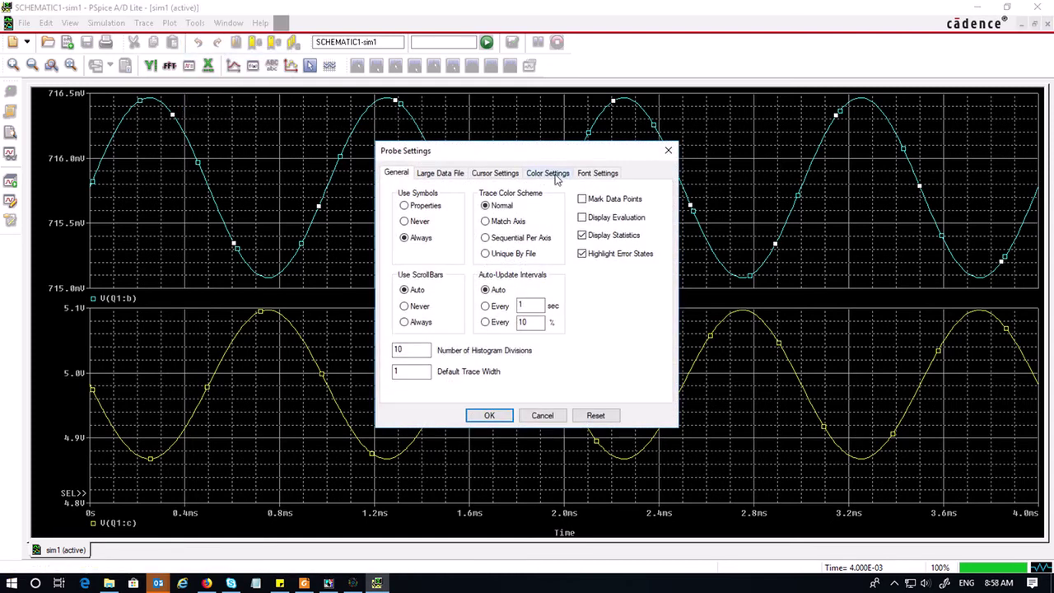
left_click(558, 174)
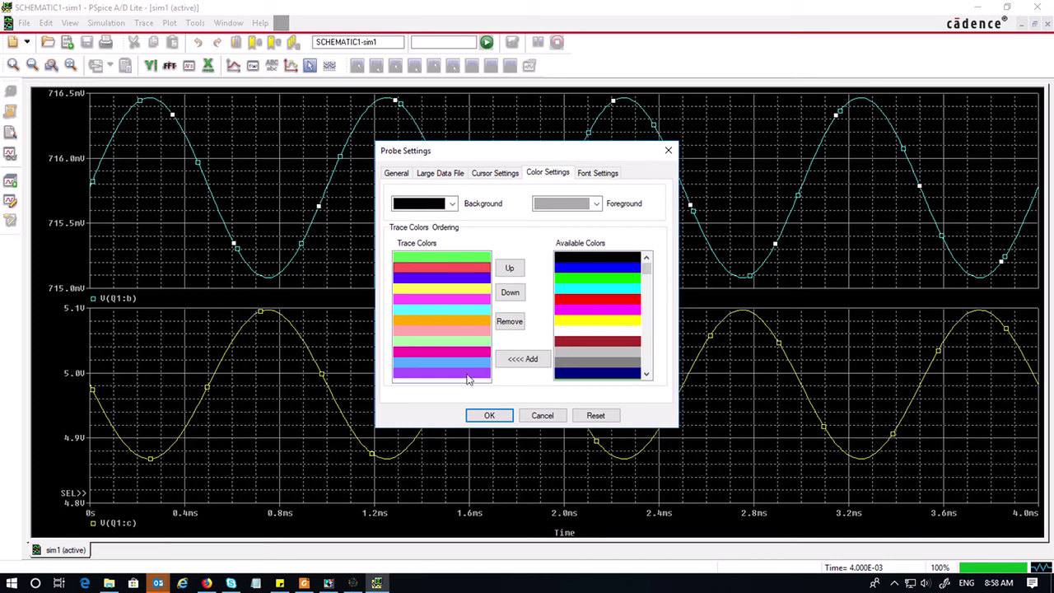
left_click(496, 177)
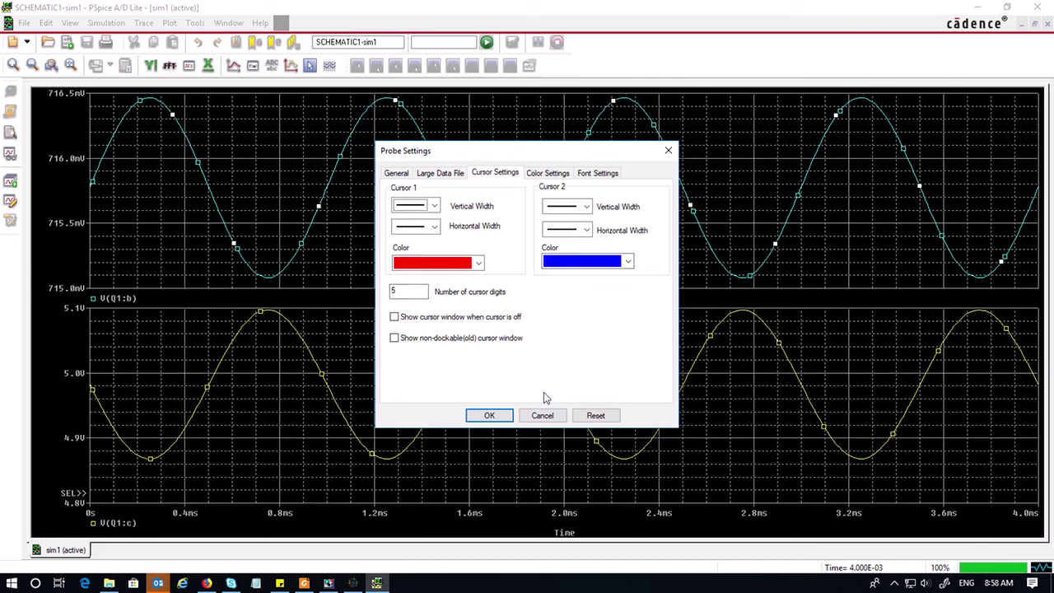
left_click(489, 416)
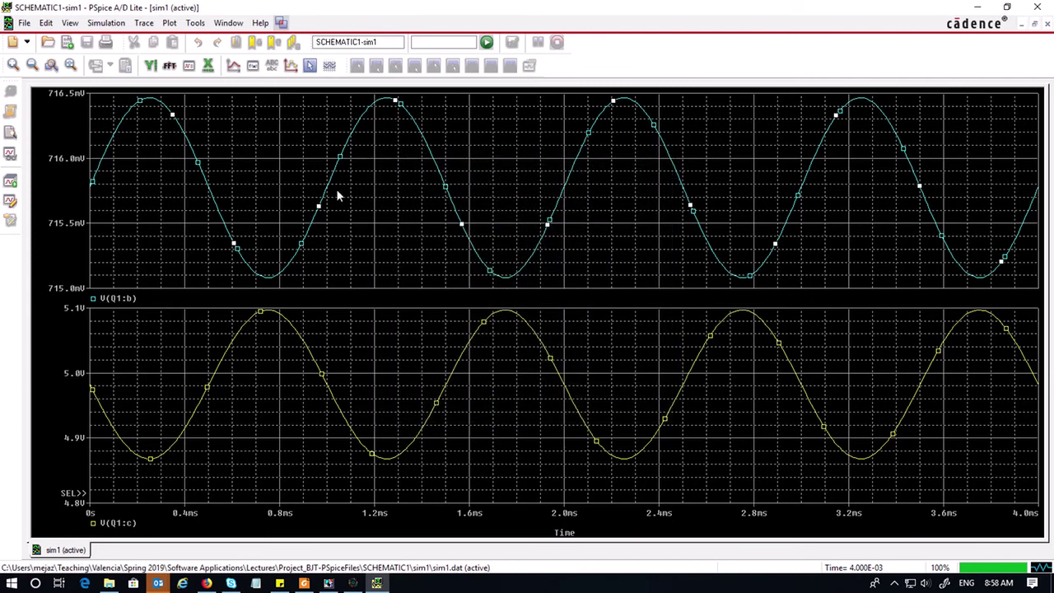
- Turn the cursors back on and place cursor 1 on V(Q1:c) at about 0.74 ms, moving it on to about 1.26 ms
left_click(310, 65)
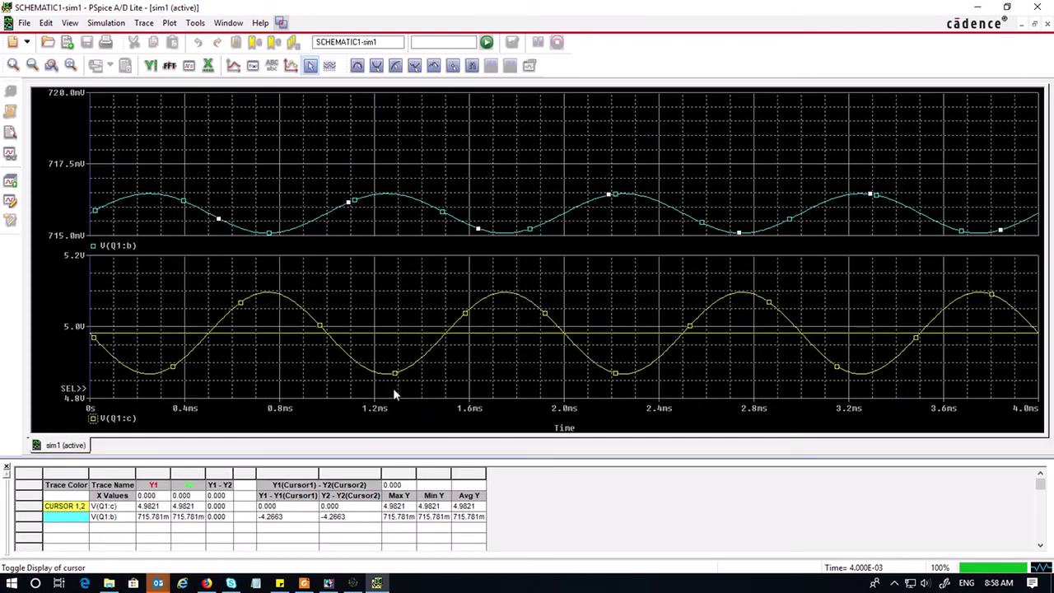
left_click(90, 171)
left_click_drag(92, 176, 263, 167)
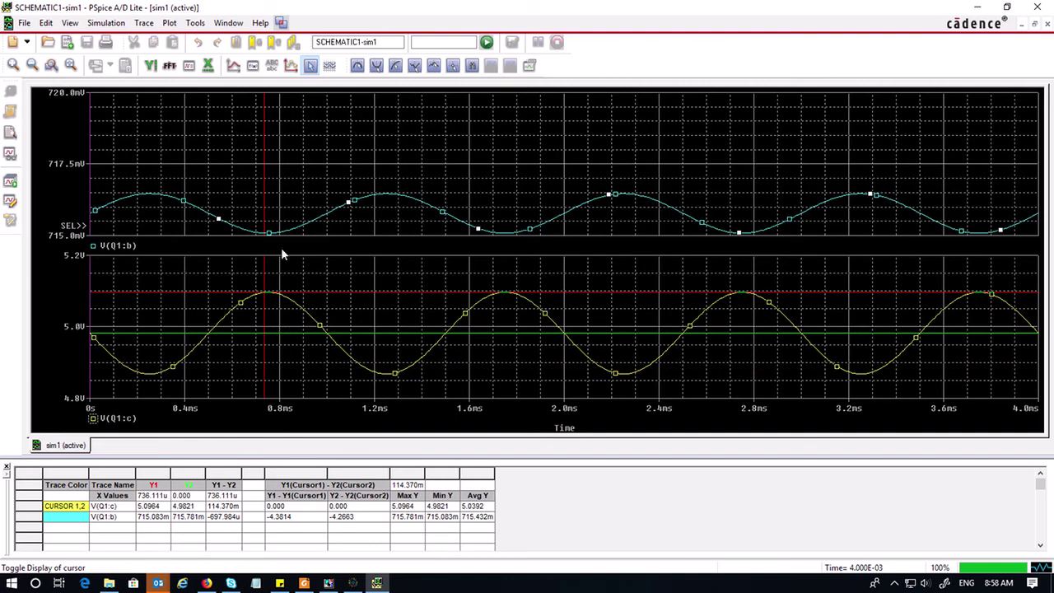
left_click_drag(266, 179, 391, 198)
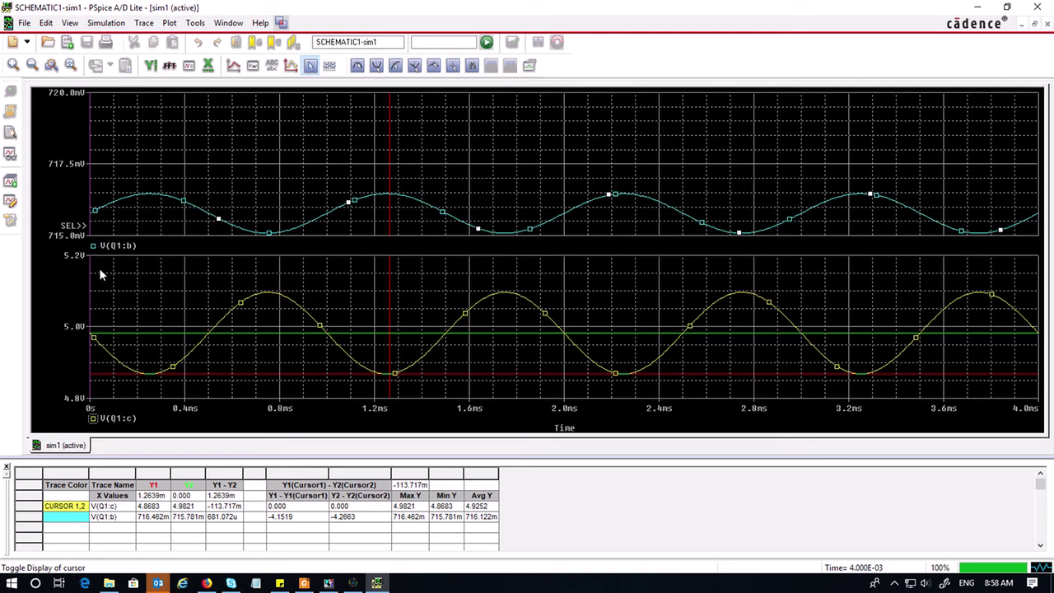
- Assign cursor 1 to the V(Q1:b) trace and place it at about 2.11 ms, with cursor 2 at about 0.86 ms
left_click(93, 246)
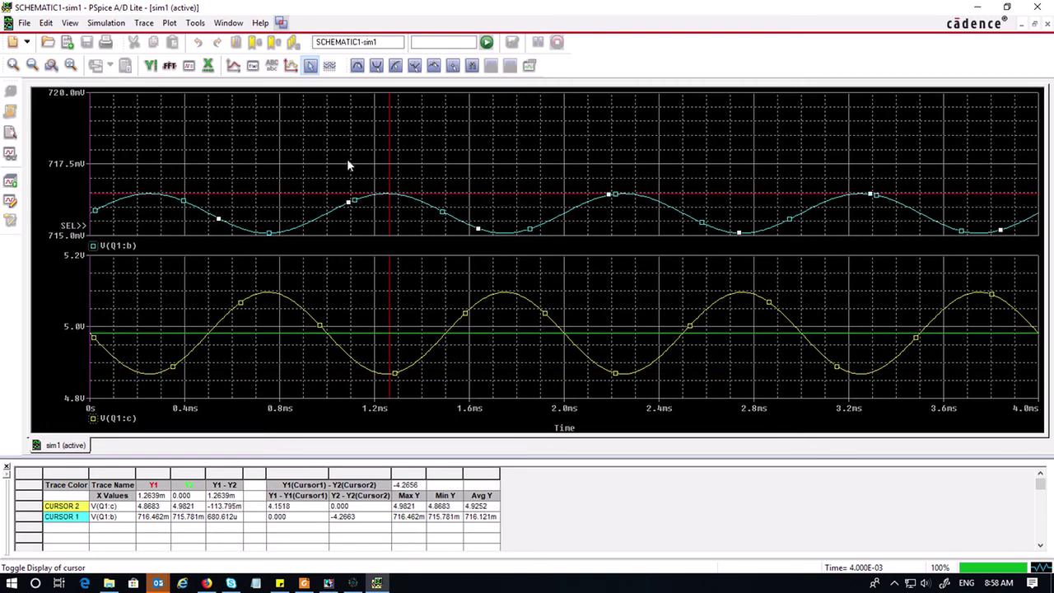
left_click_drag(388, 156, 601, 264)
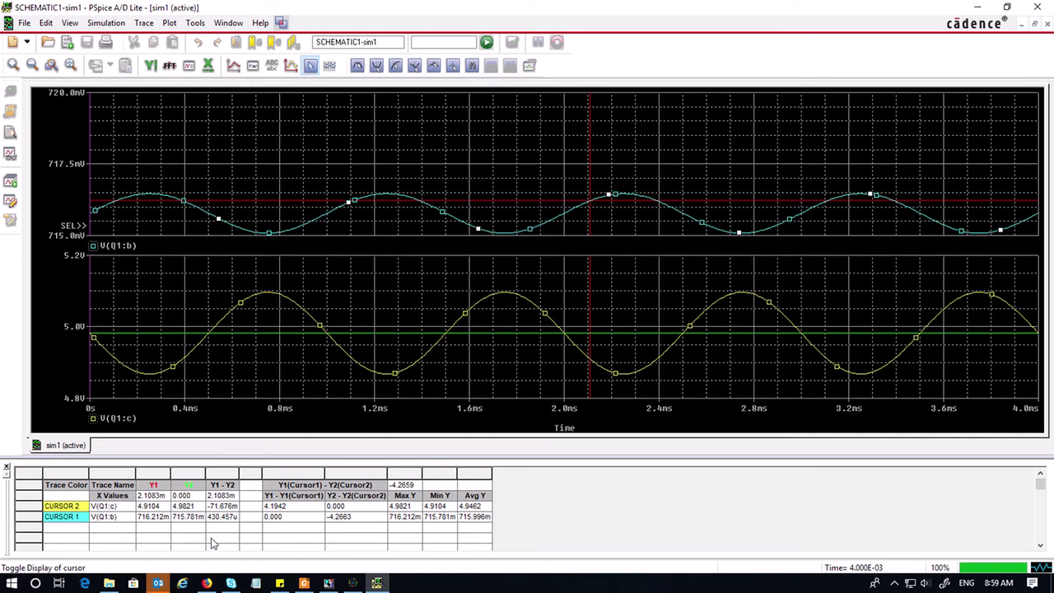
right_click_drag(91, 133, 294, 135)
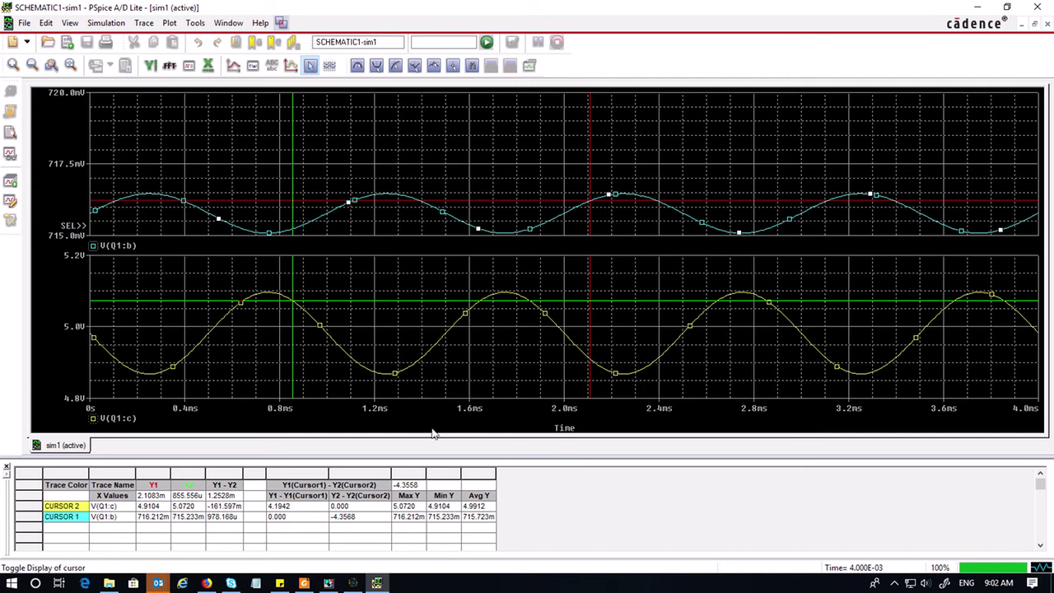
- Move cursor 2 to the V(Q1:c) peak at about 0.78 ms and on to the trough at about 1.28 ms
left_click(295, 274)
left_click_drag(326, 281, 276, 277)
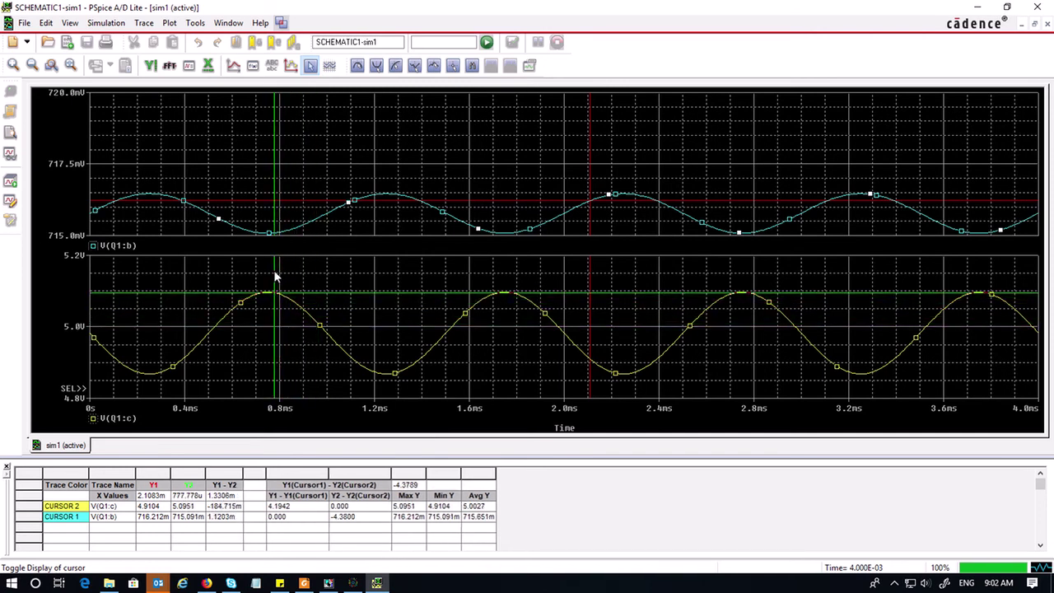
left_click_drag(275, 276, 393, 294)
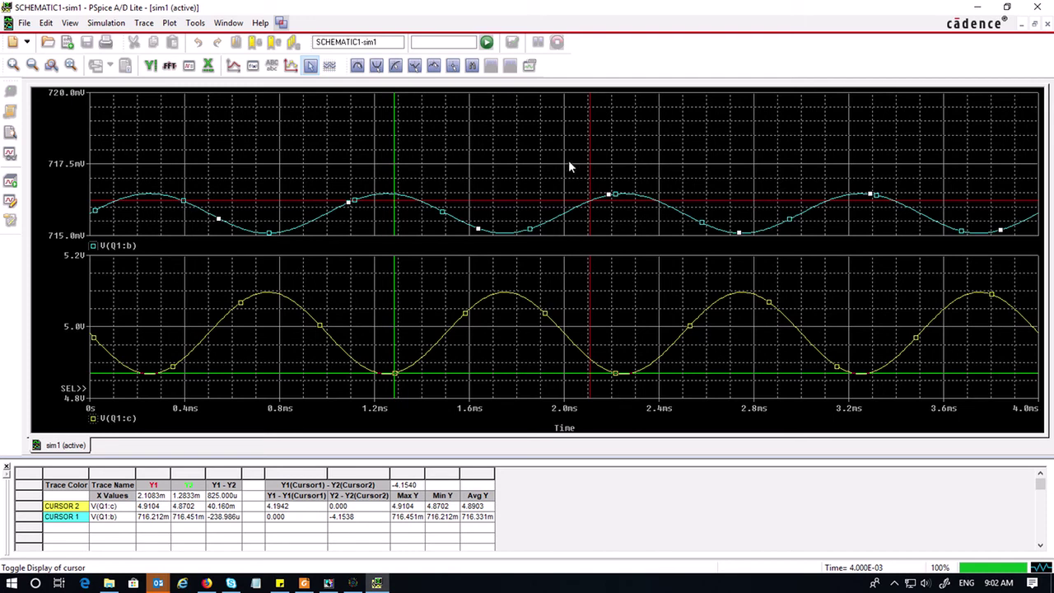
- Place cursor 1 at the V(Q1:b) minimum at about 2.76 ms and cursor 2 at the V(Q1:c) minimum at about 3.27 ms
left_click_drag(591, 167, 744, 183)
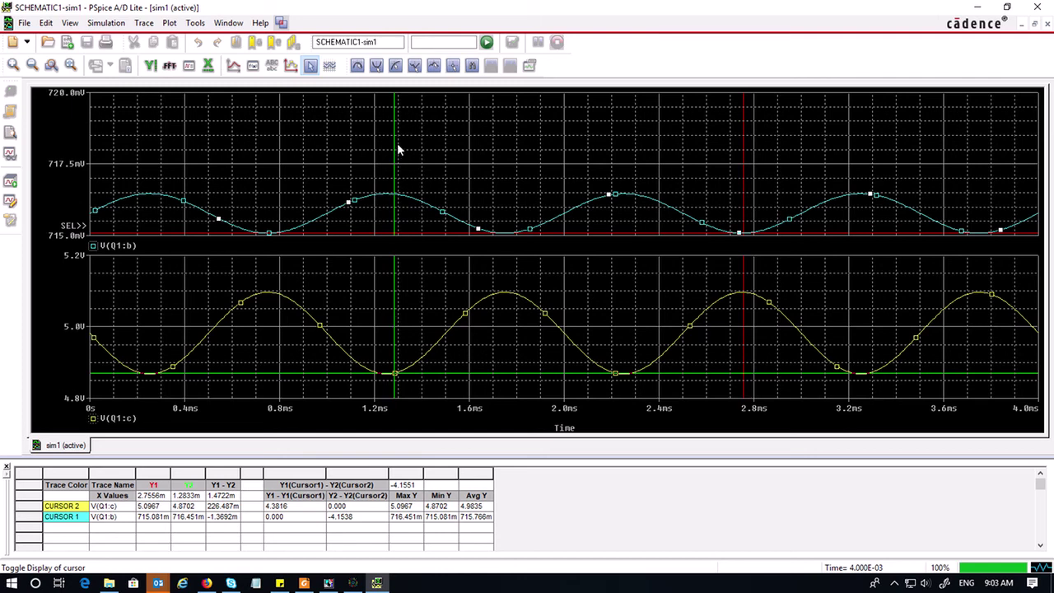
right_click_drag(396, 145, 864, 174)
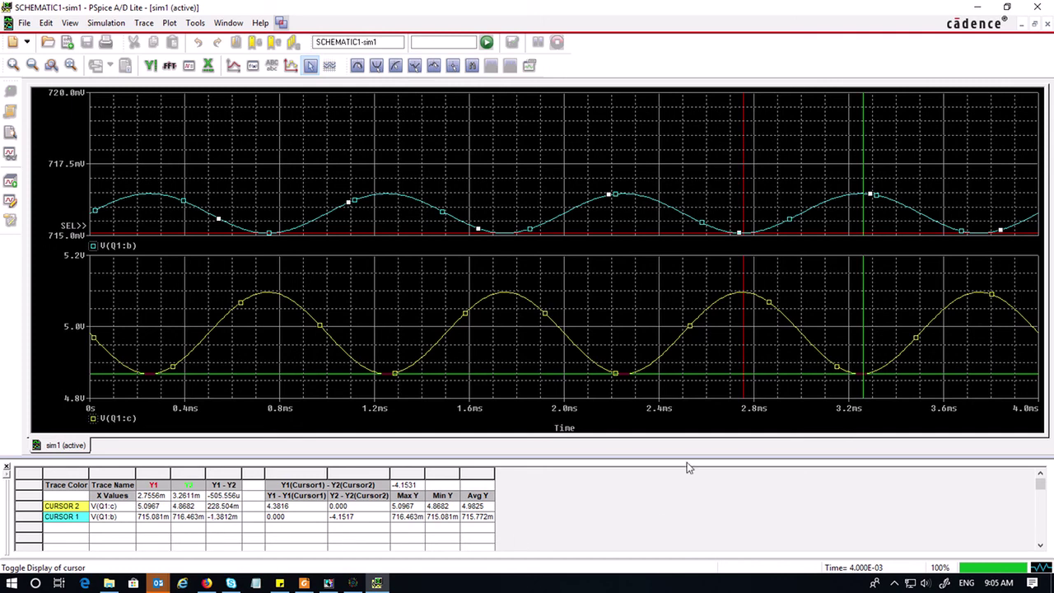
right_click_drag(829, 212, 839, 234)
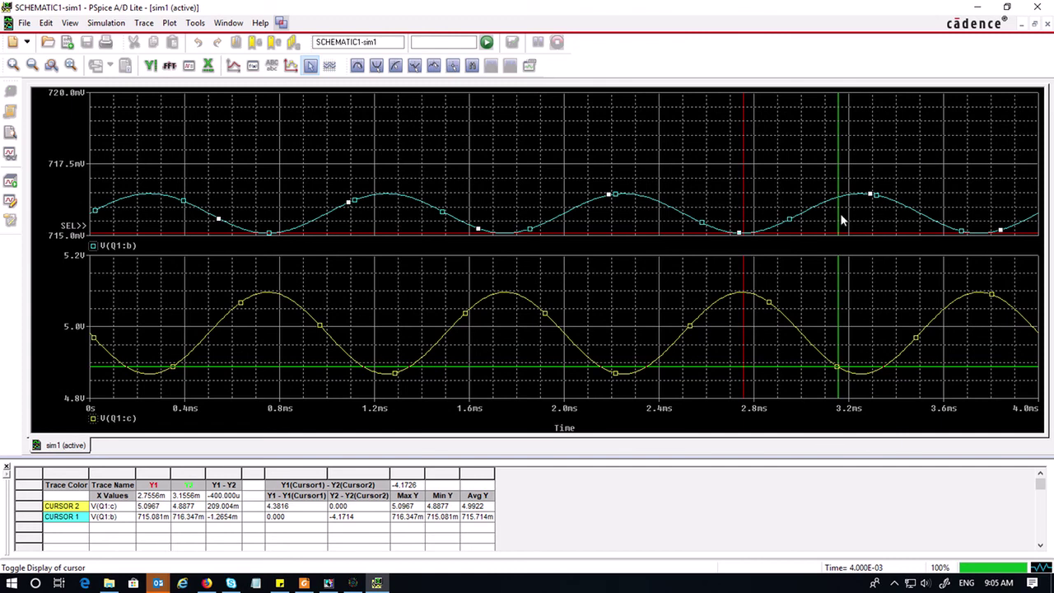
right_click_drag(841, 219, 851, 221)
right_click_drag(868, 216, 866, 216)
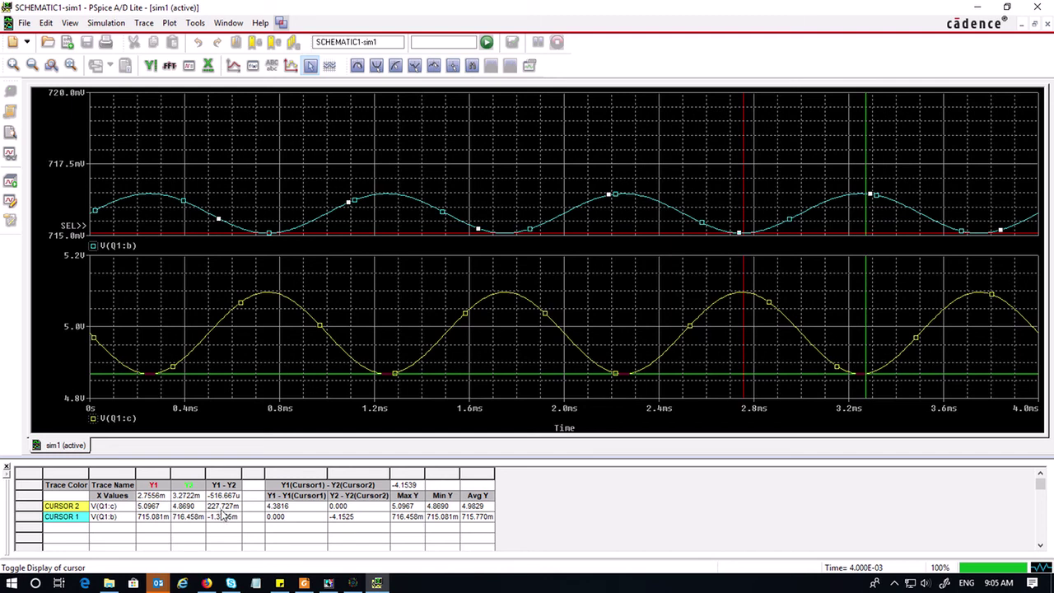
- Open the Calculator app and enter the V(Q1:c) cursor difference, 227.727, as the dividend
left_click(45, 584)
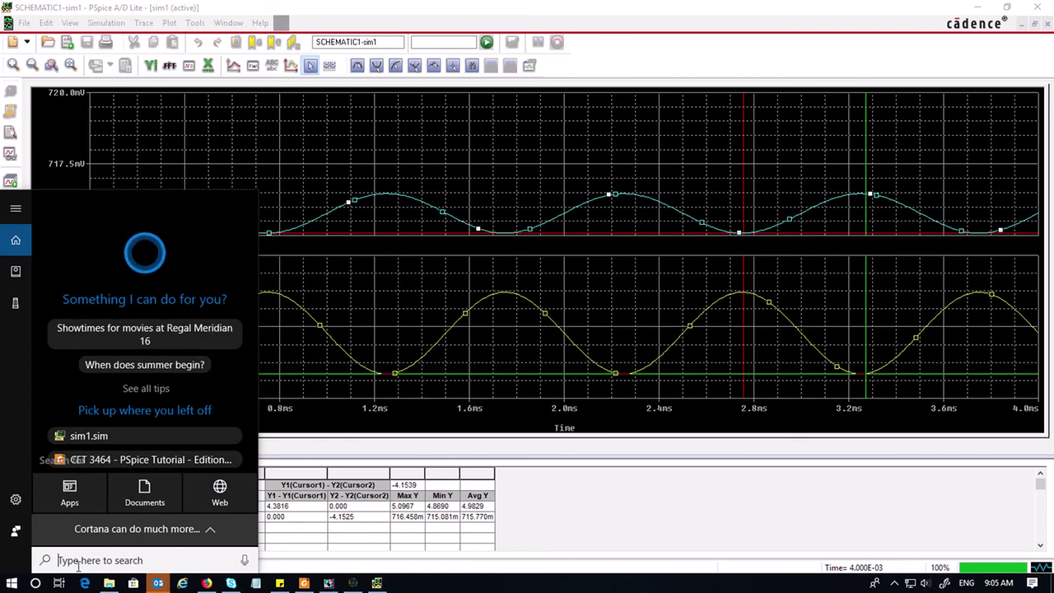
type("calc")
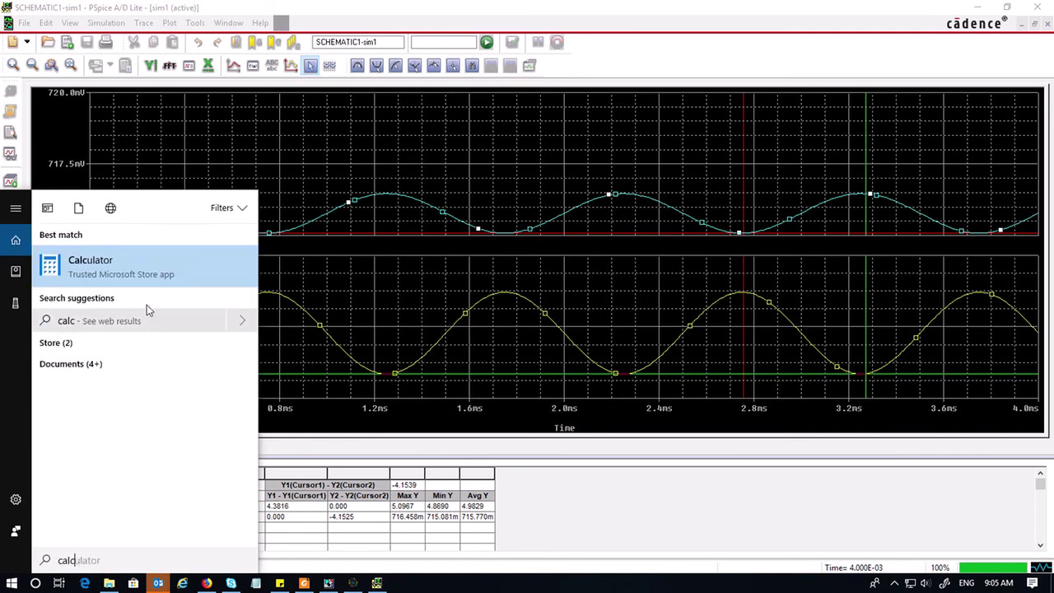
left_click(151, 264)
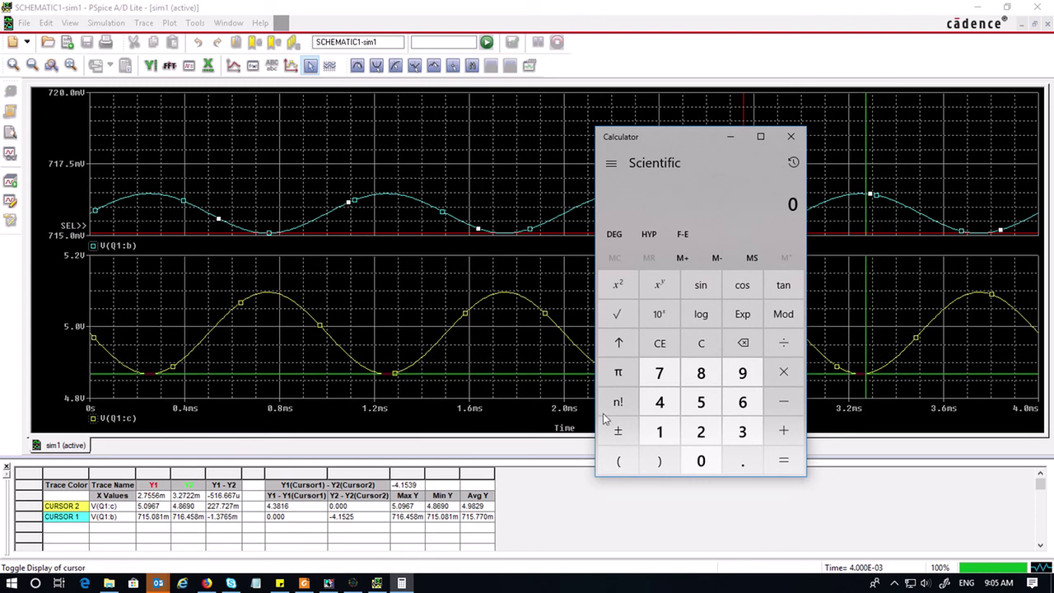
left_click(701, 433)
left_click(701, 433)
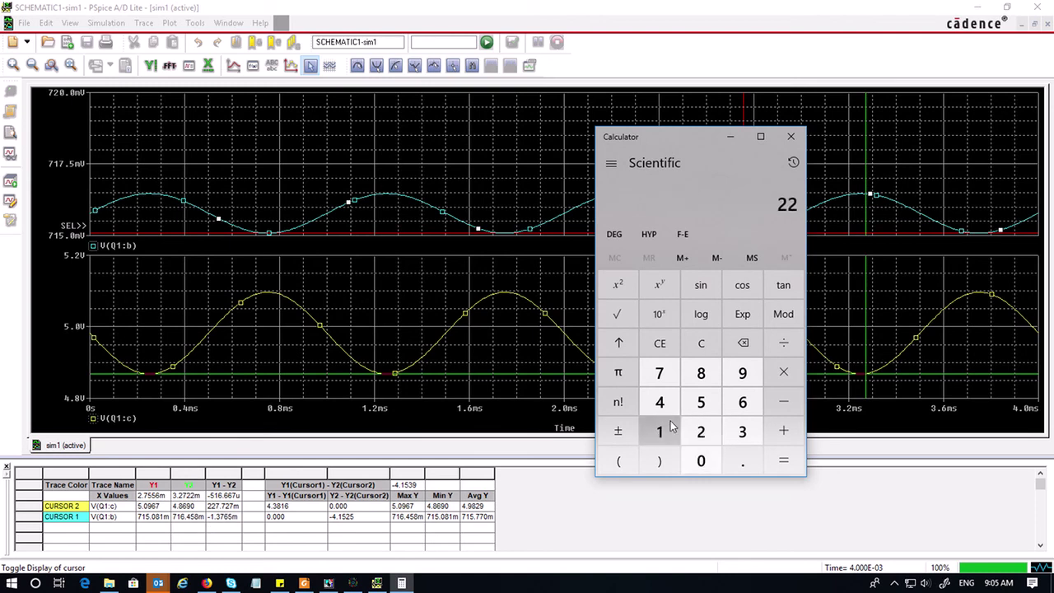
left_click(655, 375)
left_click(744, 462)
left_click(659, 373)
left_click(701, 432)
left_click(659, 373)
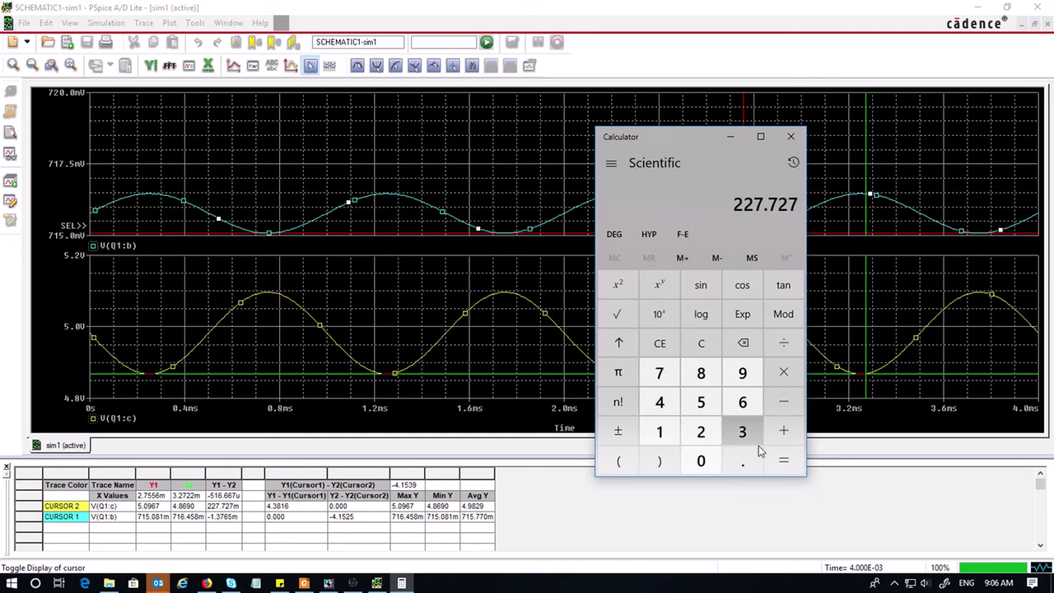
- Divide the entered value by the V(Q1:b) cursor difference, 1.3765, to calculate the voltage gain, and minimize the Calculator
left_click(784, 344)
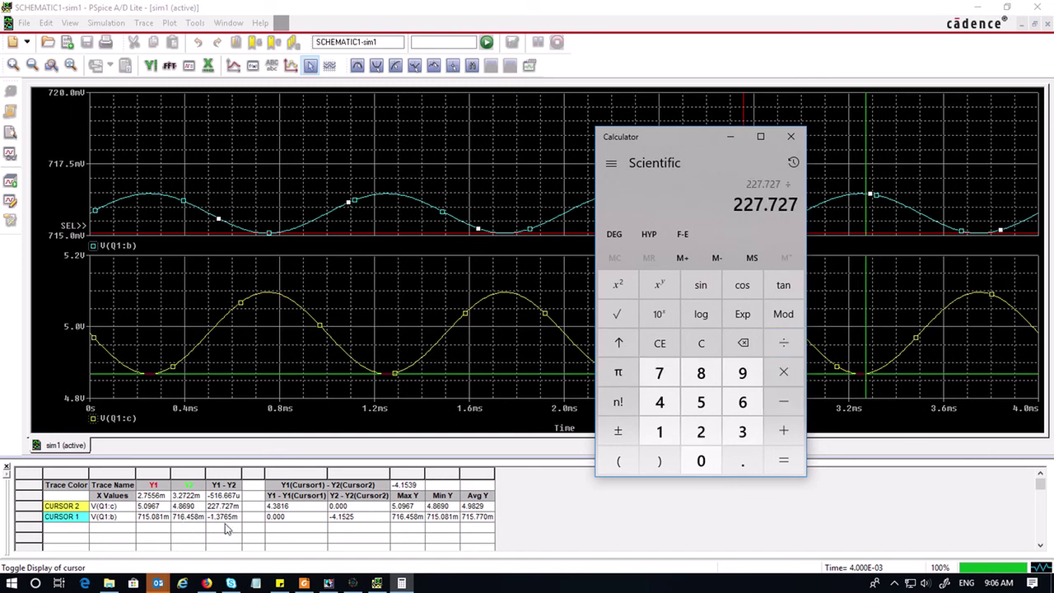
left_click(660, 432)
left_click(743, 462)
left_click(748, 442)
left_click(660, 374)
left_click(743, 402)
left_click(701, 405)
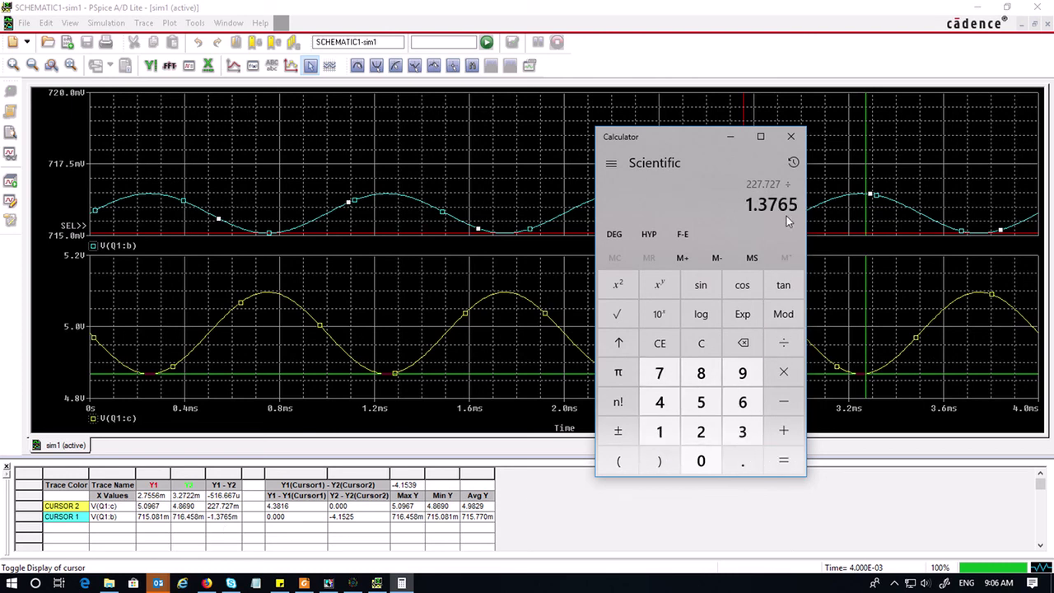
left_click(783, 460)
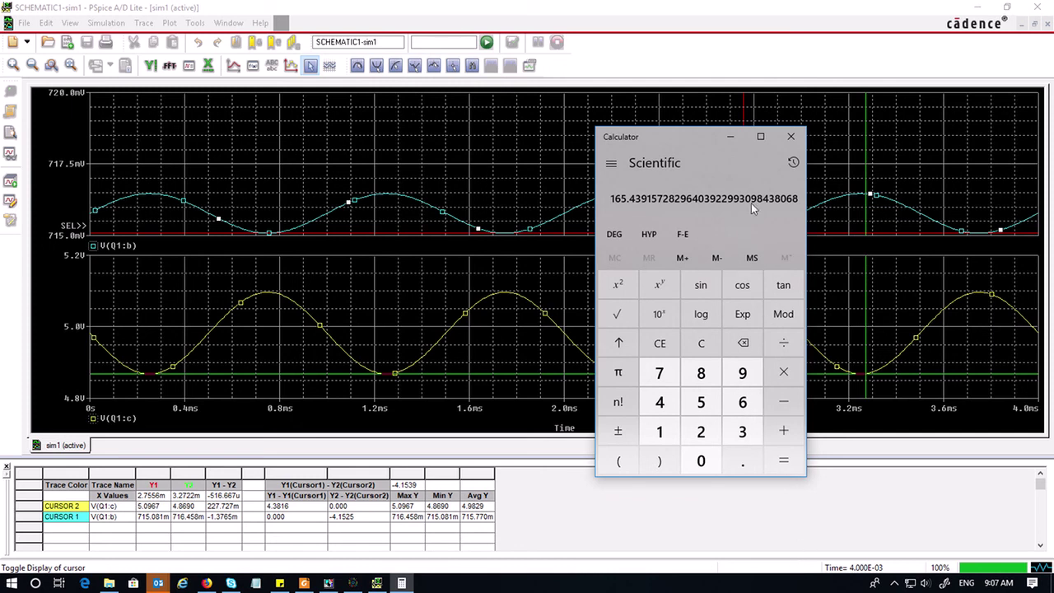
left_click(732, 137)
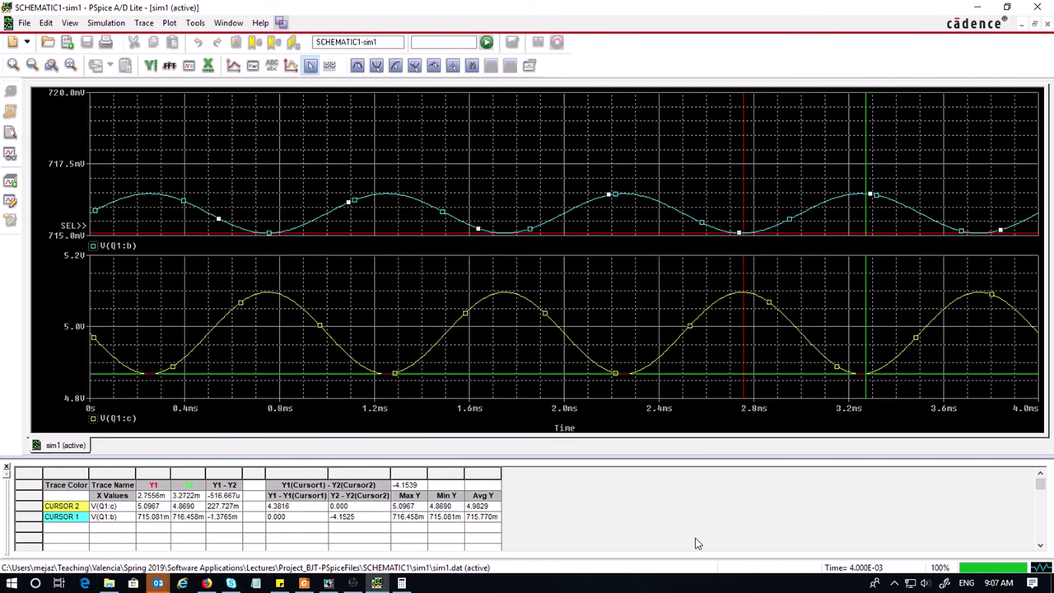
- Switch to the PSpice tutorial PDF in Foxit Reader and view Exercise 11 with the figure 55 common emitter amplifier
left_click(305, 583)
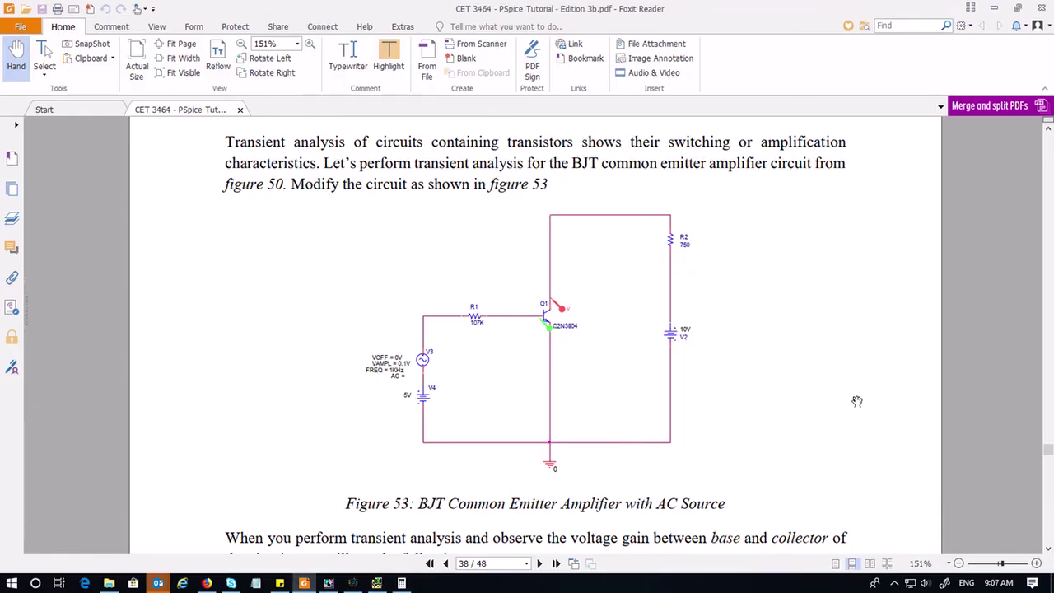
scroll(856, 401, "down", 3)
scroll(855, 401, "down", 10)
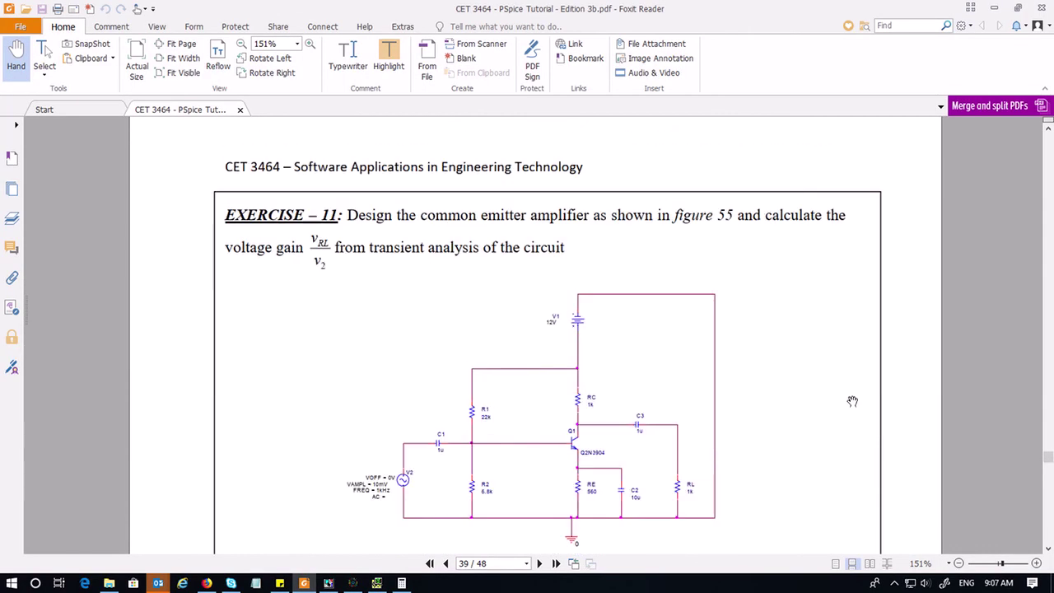
scroll(852, 401, "down", 2)
scroll(852, 400, "up", 1)
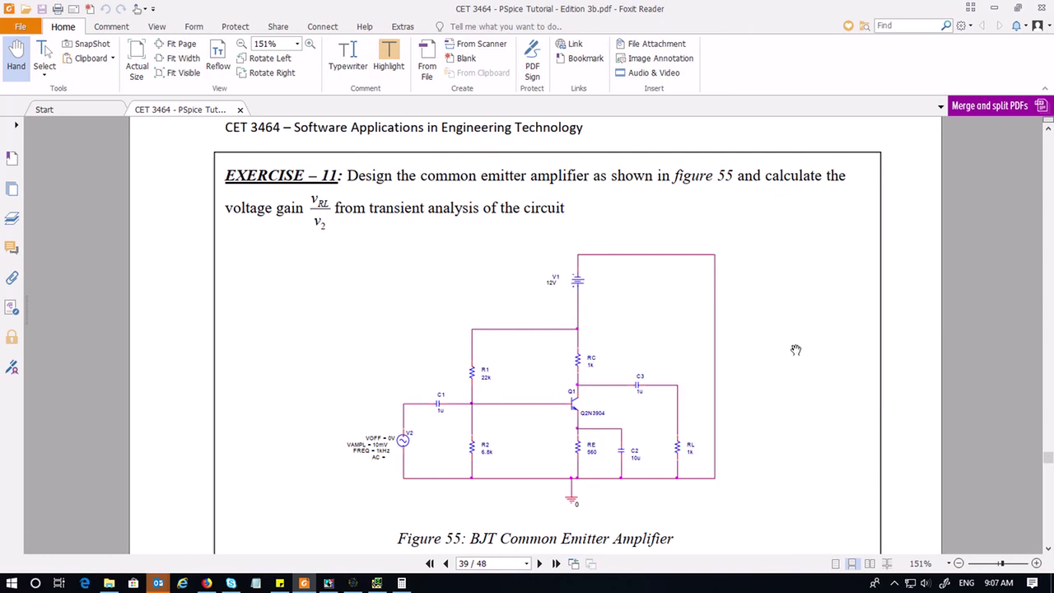